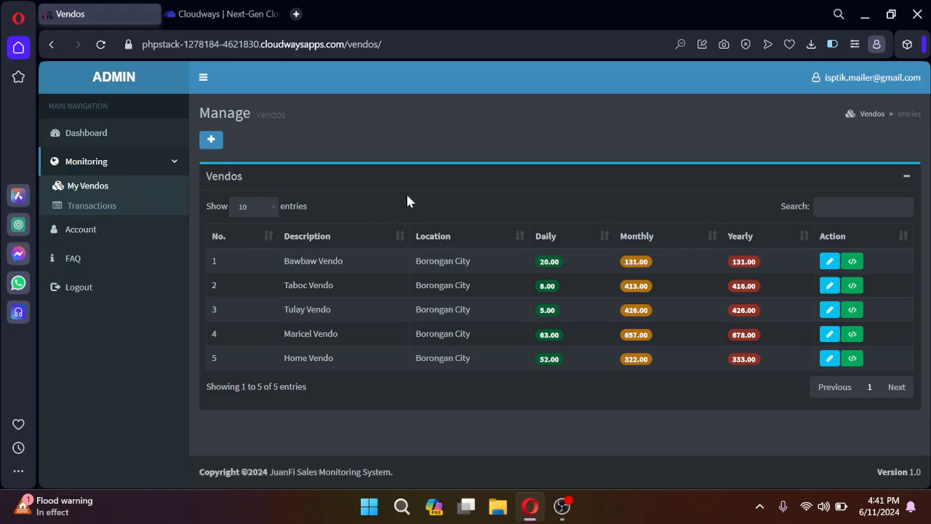
Open the monitoring system's dashboard and look over its summary cards and sales charts
left_click(142, 45)
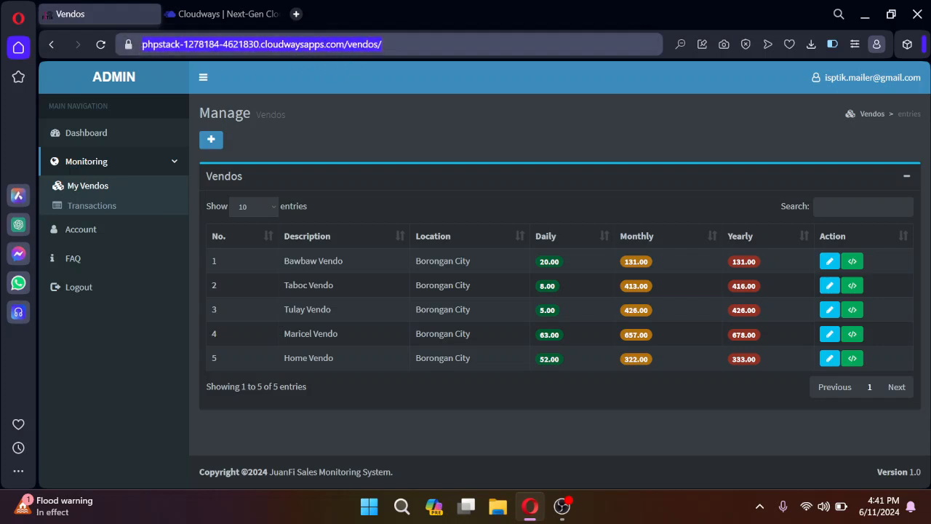
left_click(143, 137)
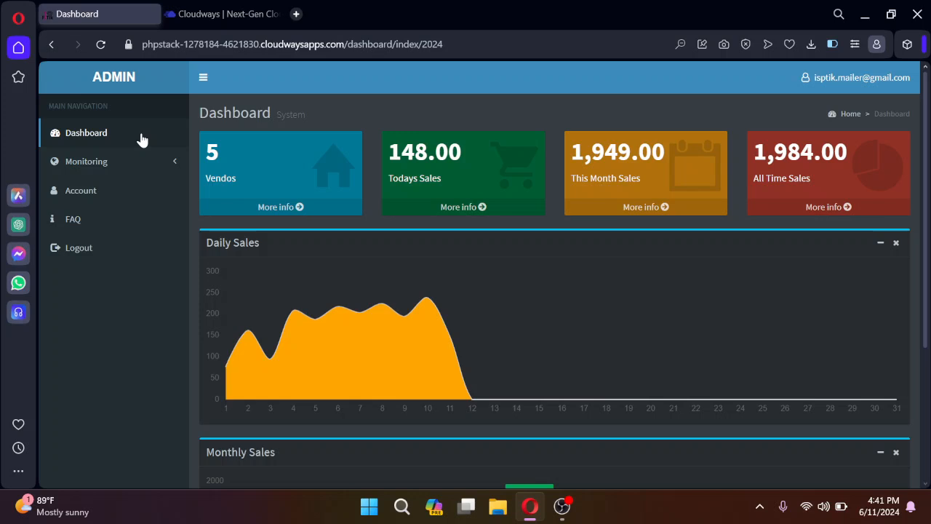
scroll(558, 243, "down", 3)
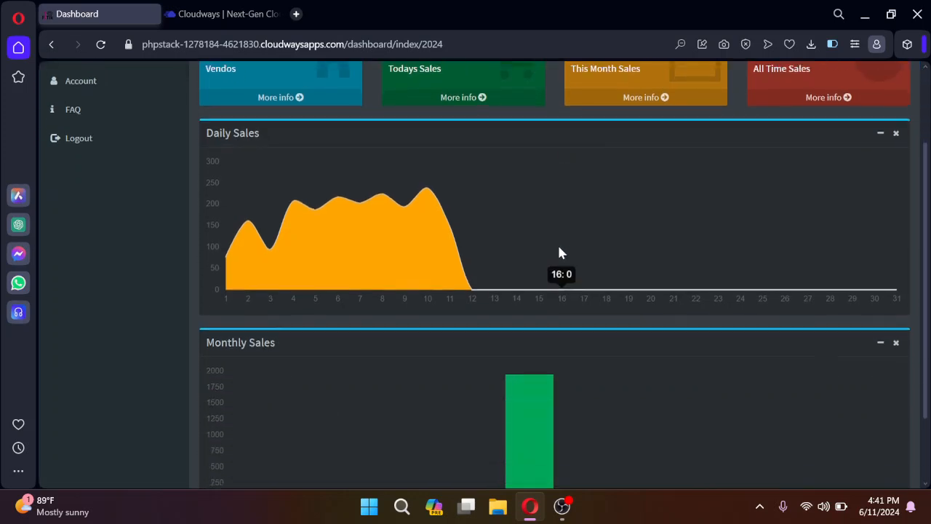
scroll(593, 237, "up", 3)
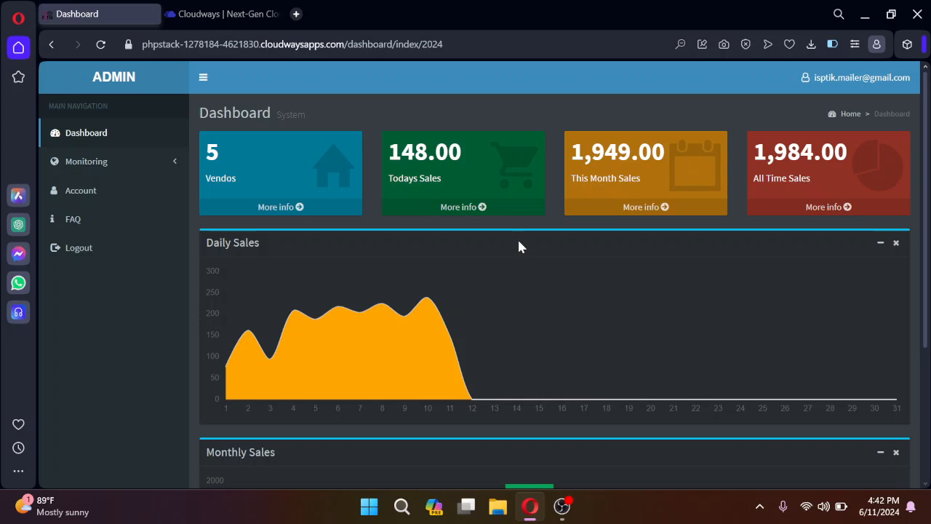
scroll(519, 246, "down", 1)
scroll(543, 250, "up", 1)
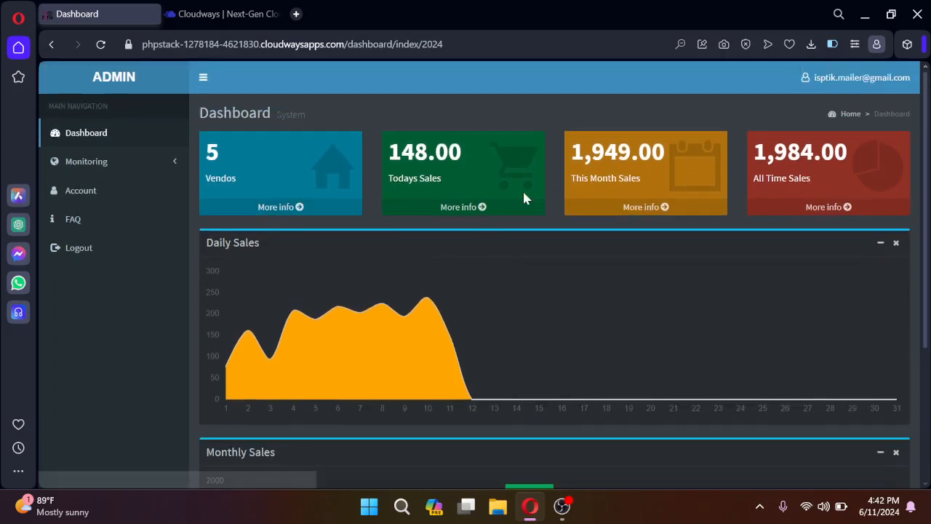
scroll(556, 242, "down", 1)
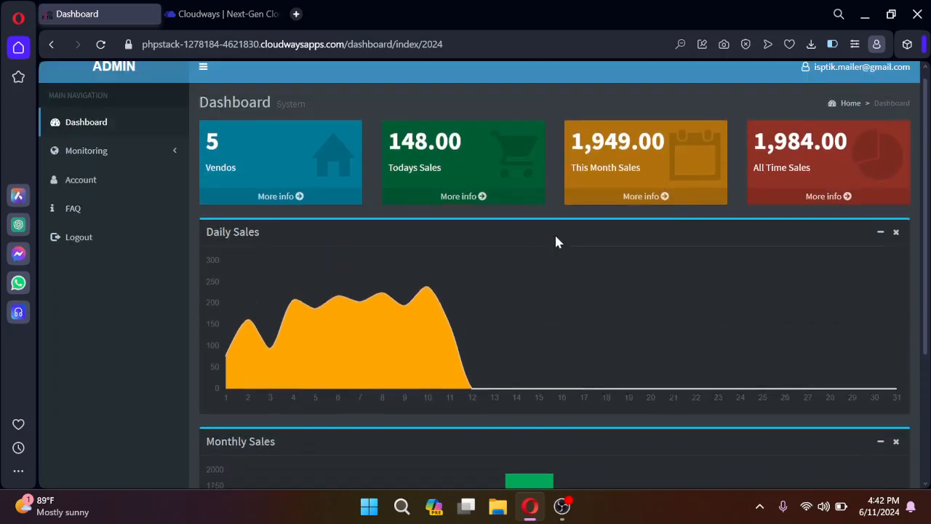
scroll(556, 241, "up", 1)
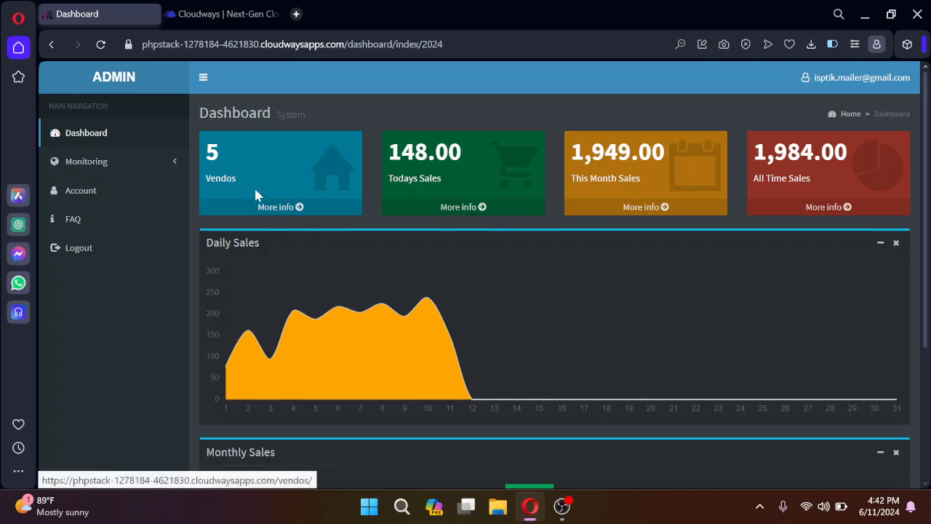
Examine the dashboard's vendo count and the sales cards for today, this month and all time
double_click(216, 153)
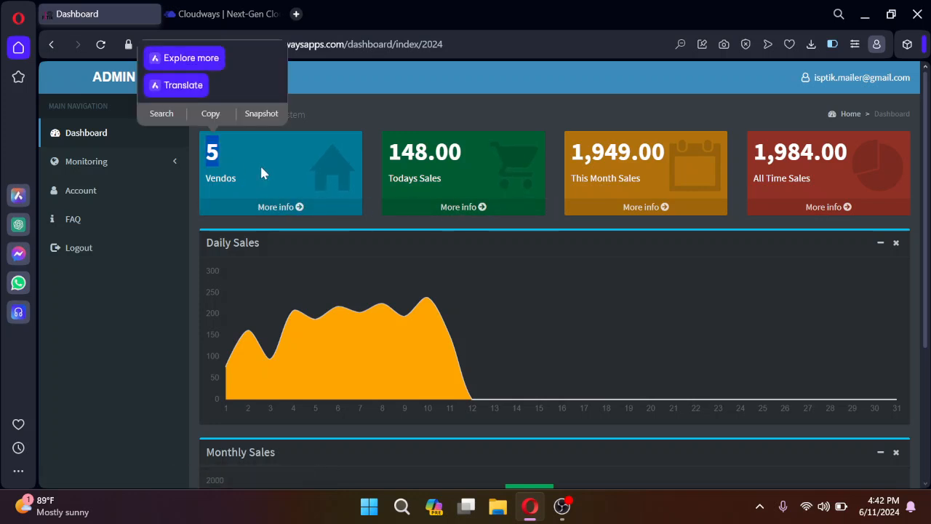
left_click(440, 178)
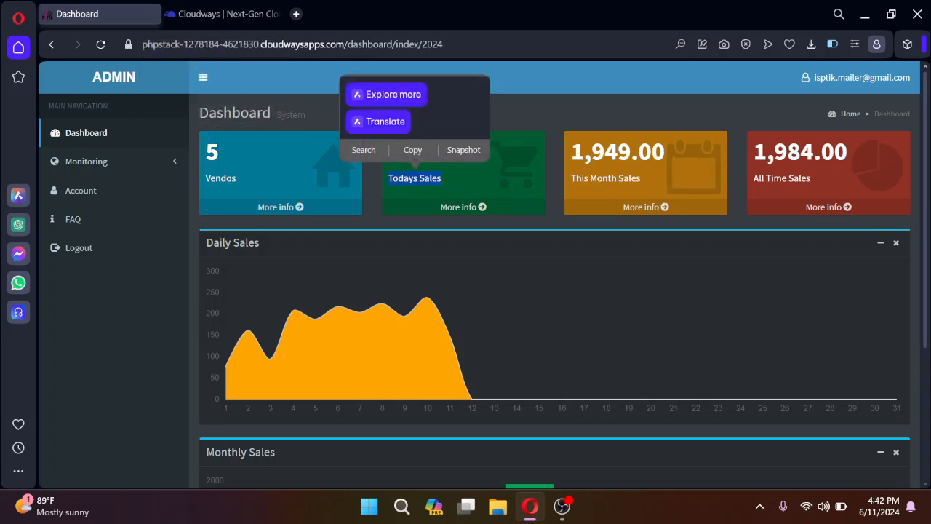
left_click_drag(640, 178, 571, 178)
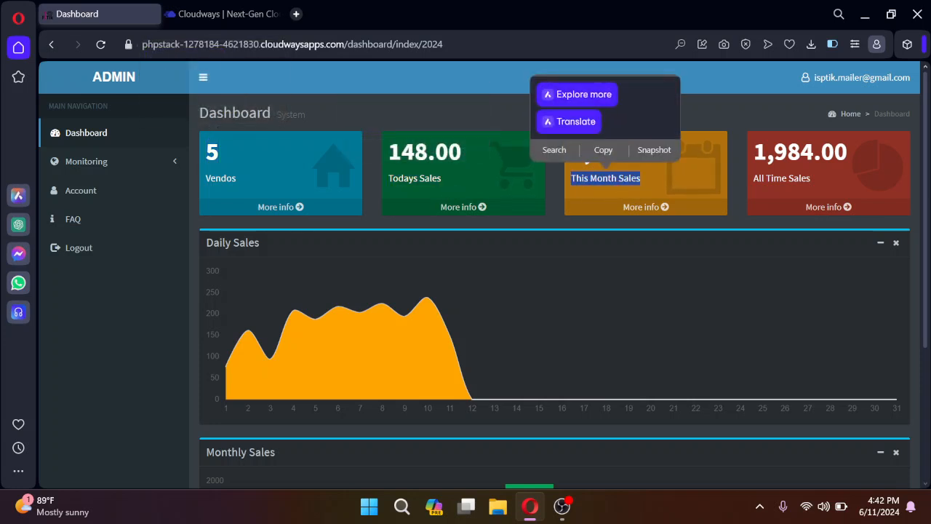
left_click_drag(817, 182, 754, 179)
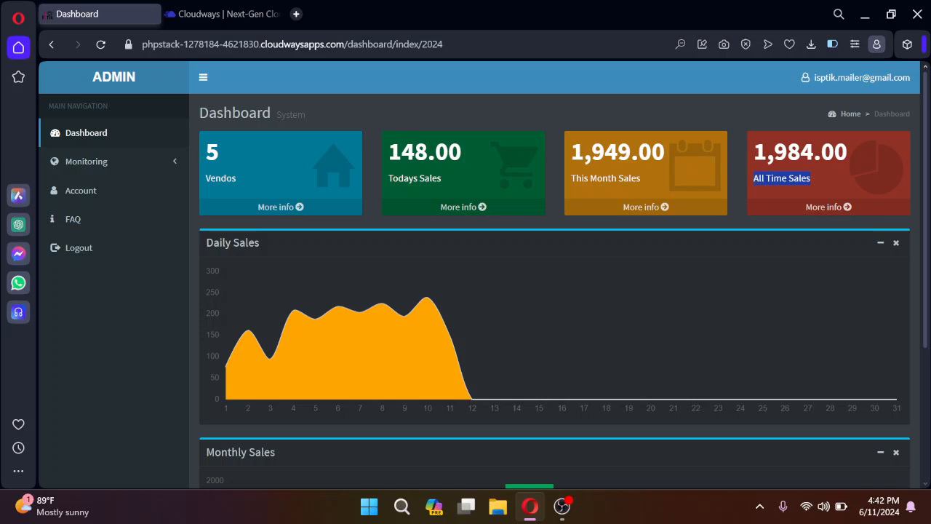
Examine the Daily Sales and Monthly Sales charts, including the sales value for June
scroll(523, 253, "down", 1)
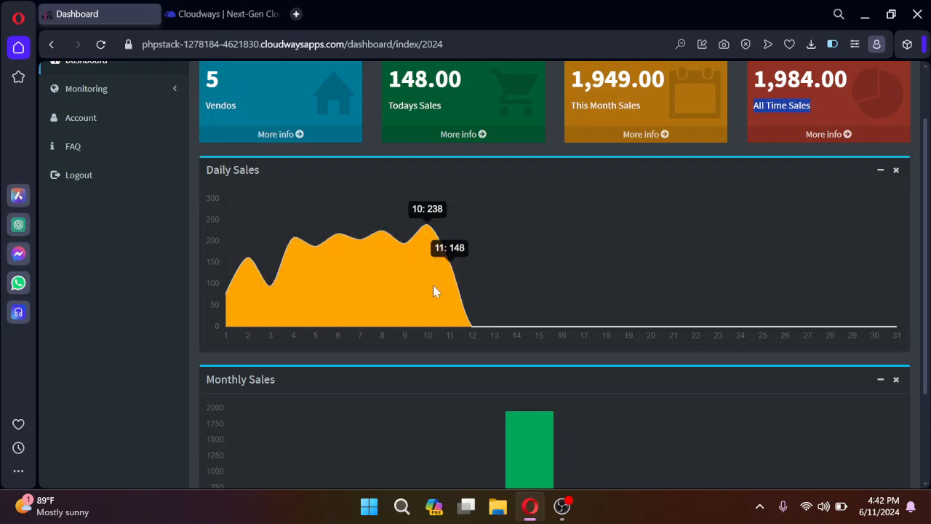
scroll(328, 287, "down", 1)
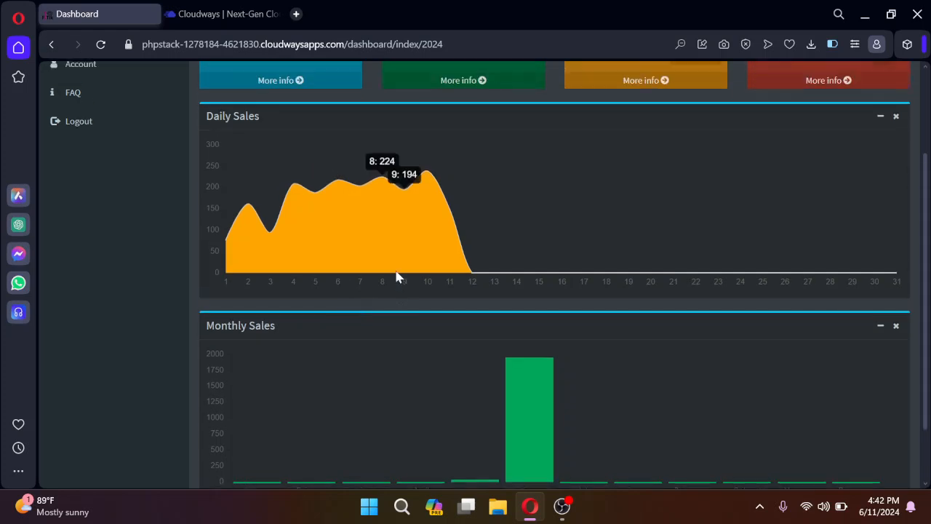
scroll(397, 277, "up", 1)
scroll(573, 276, "down", 2)
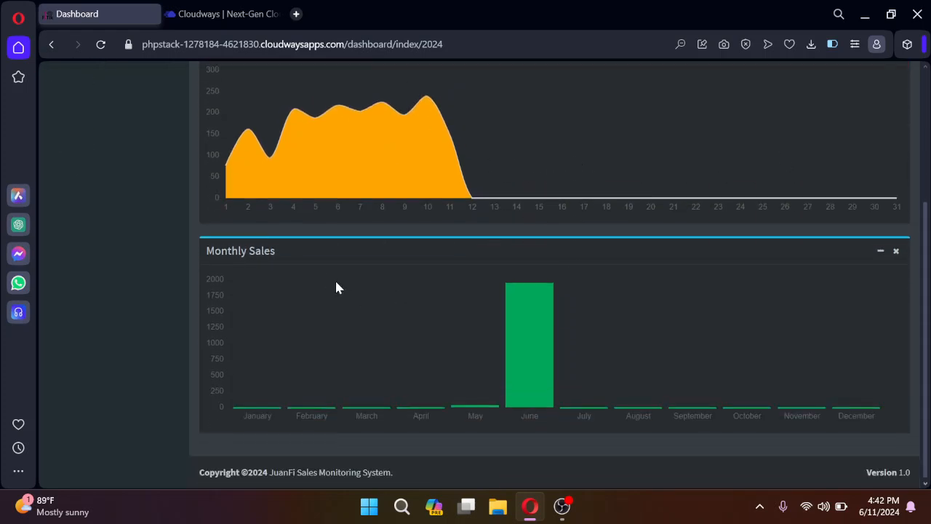
scroll(457, 324, "up", 4)
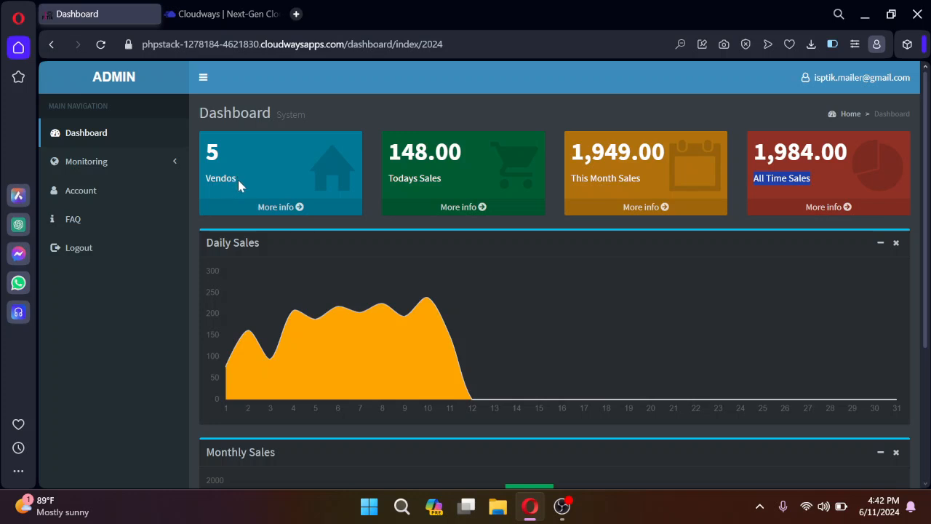
scroll(437, 219, "down", 3)
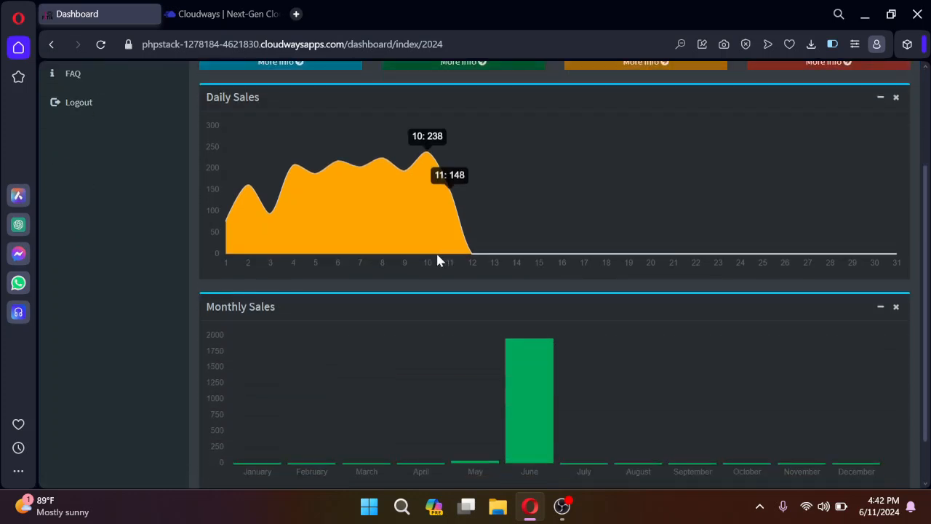
scroll(599, 224, "up", 1)
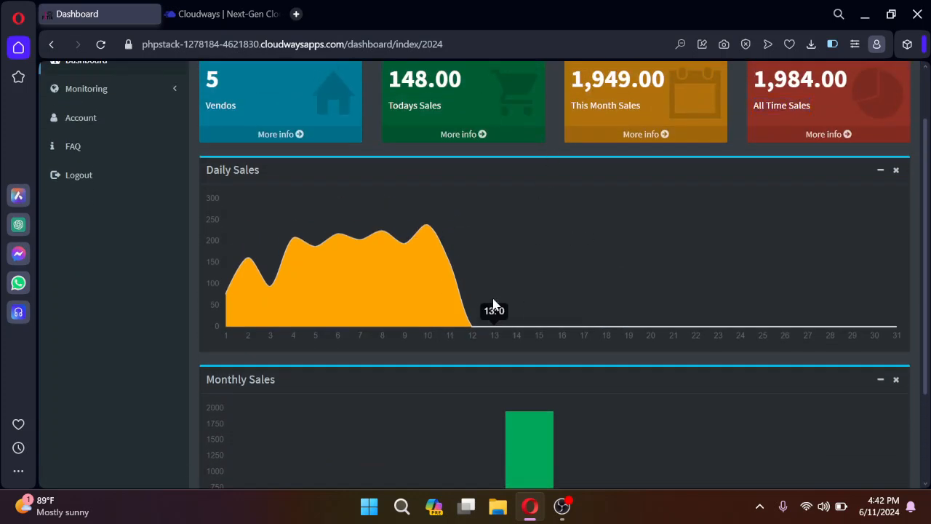
scroll(502, 335, "down", 2)
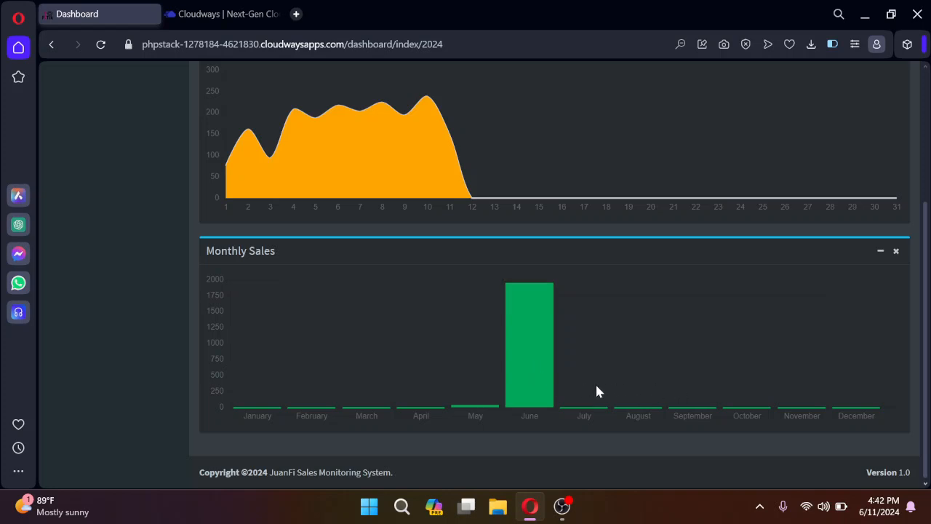
mouse_move(529, 372)
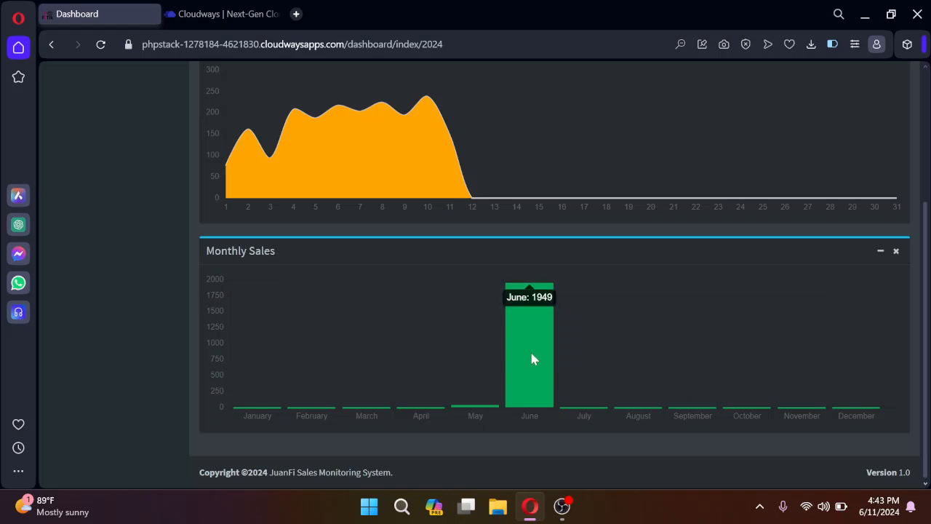
scroll(530, 356, "up", 3)
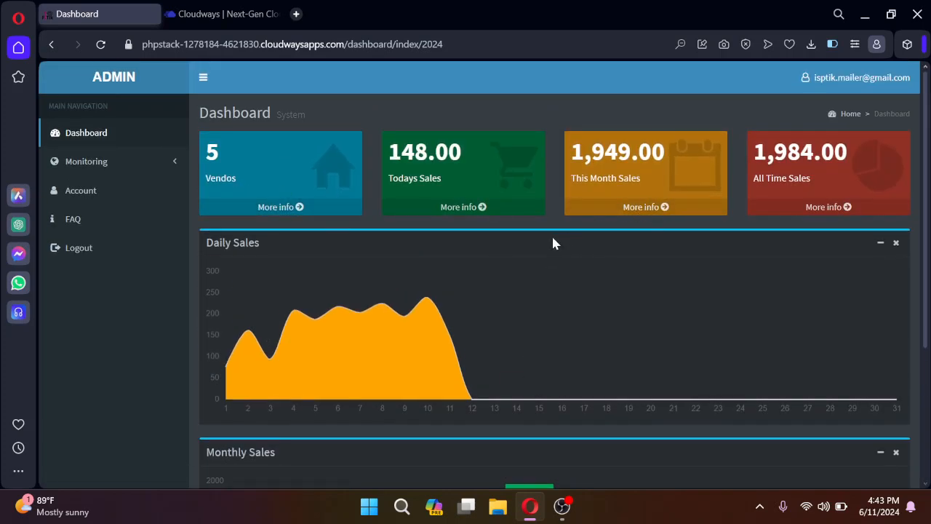
scroll(563, 307, "down", 2)
scroll(562, 304, "down", 1)
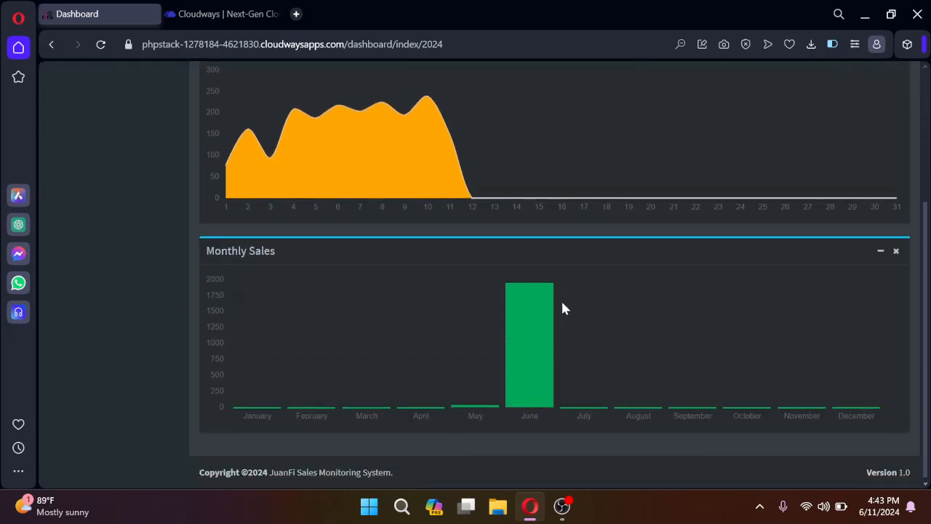
mouse_move(542, 323)
scroll(542, 363, "up", 1)
scroll(542, 367, "up", 2)
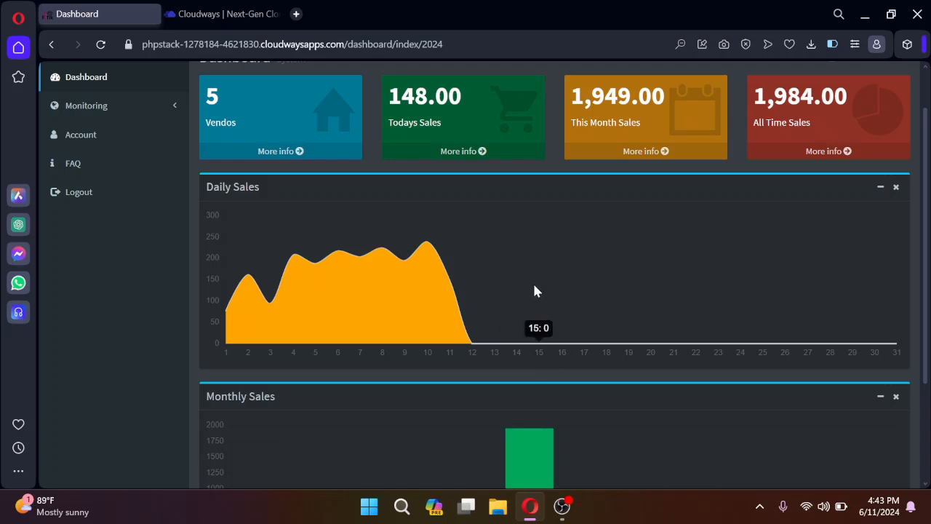
scroll(535, 287, "up", 1)
scroll(534, 287, "down", 2)
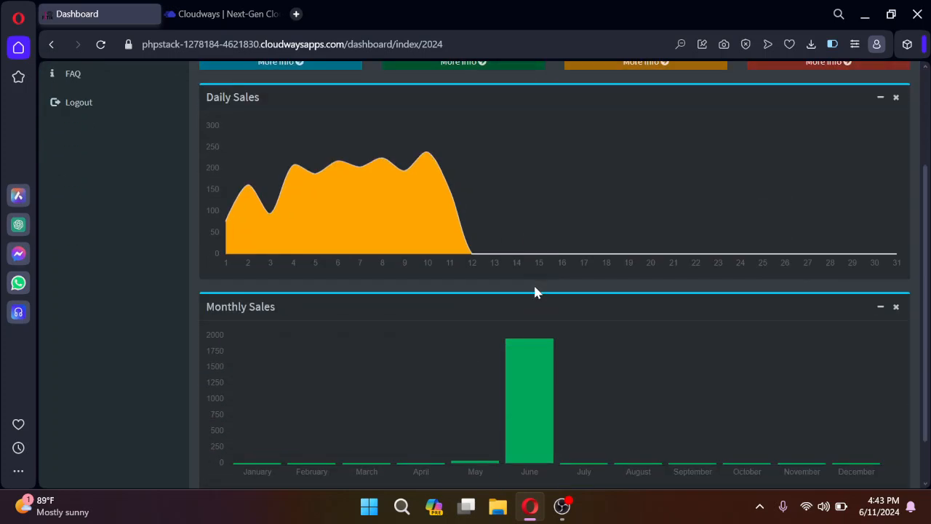
scroll(534, 291, "up", 1)
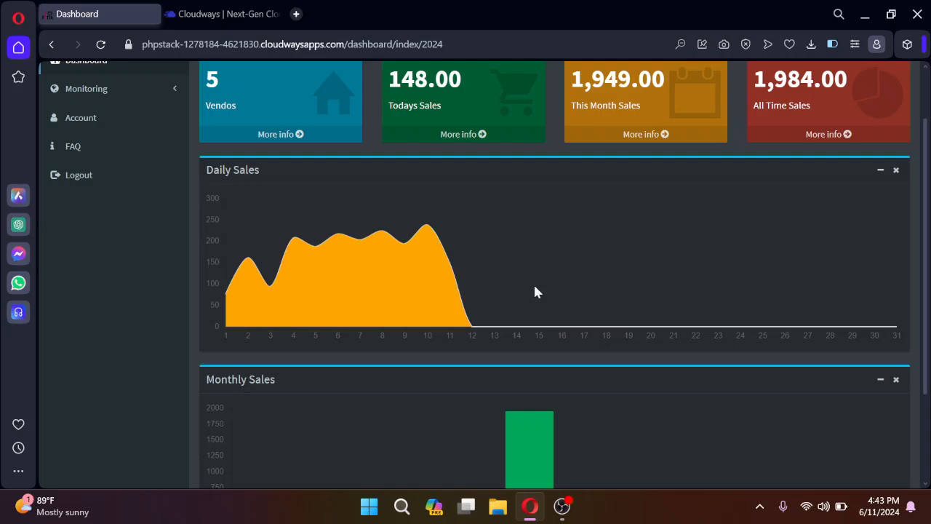
scroll(535, 291, "up", 1)
scroll(568, 309, "down", 3)
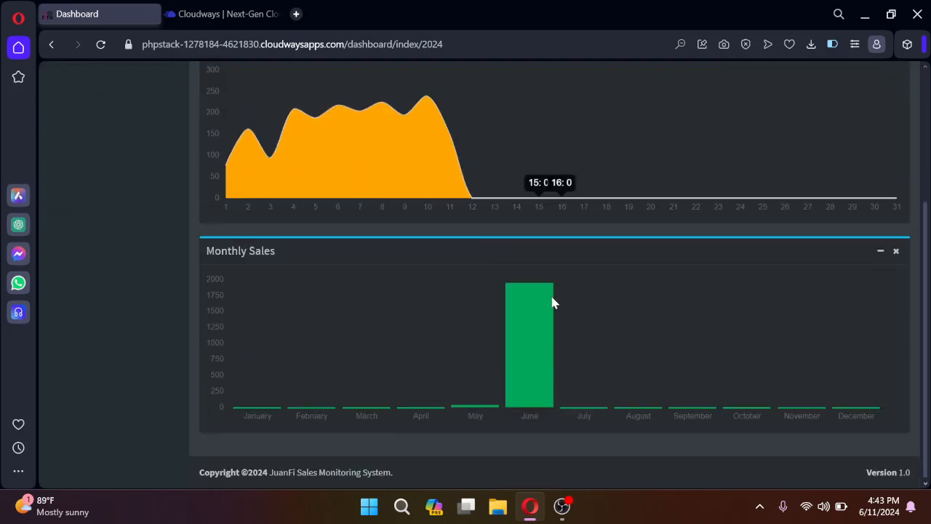
scroll(551, 302, "up", 1)
scroll(552, 302, "up", 2)
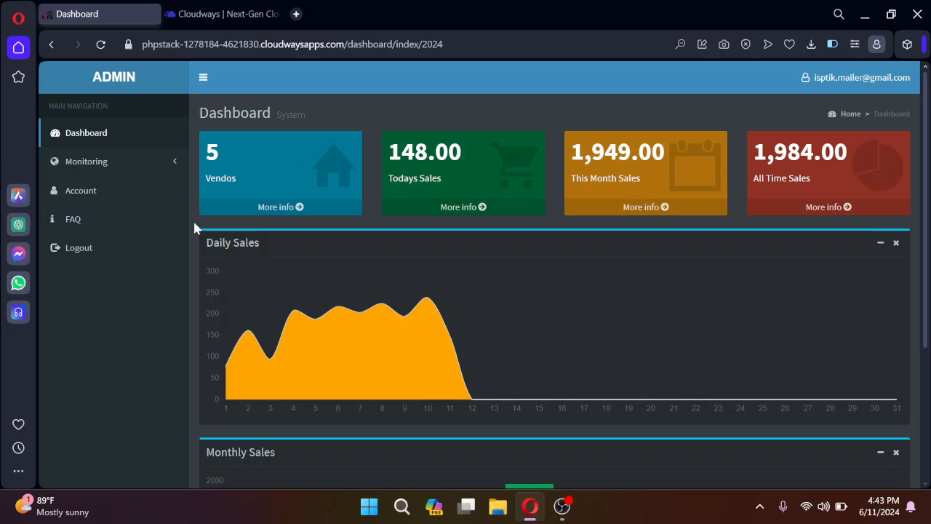
scroll(453, 255, "down", 3)
scroll(454, 260, "up", 2)
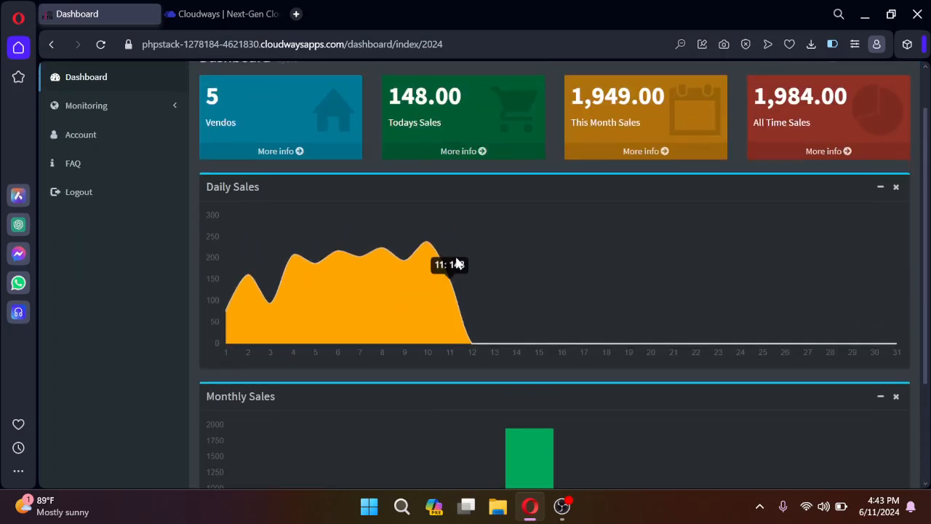
scroll(456, 259, "up", 1)
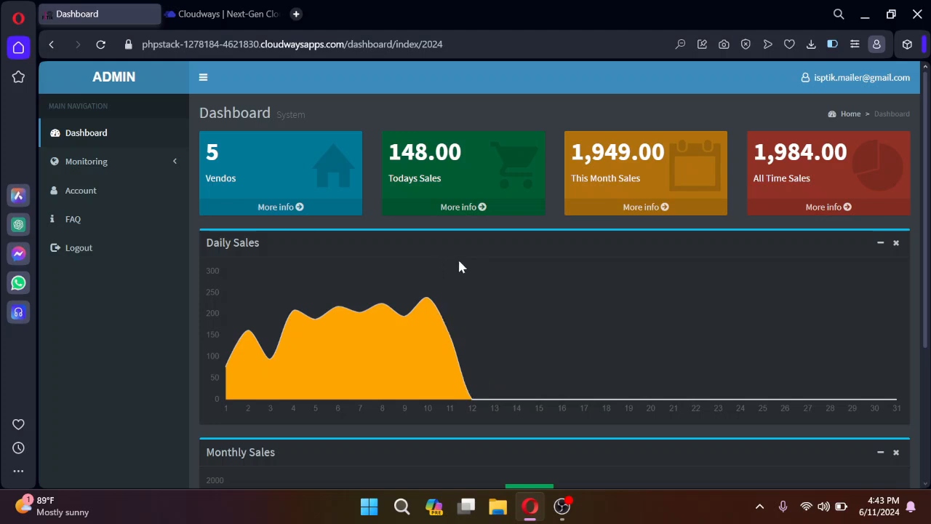
scroll(498, 277, "down", 1)
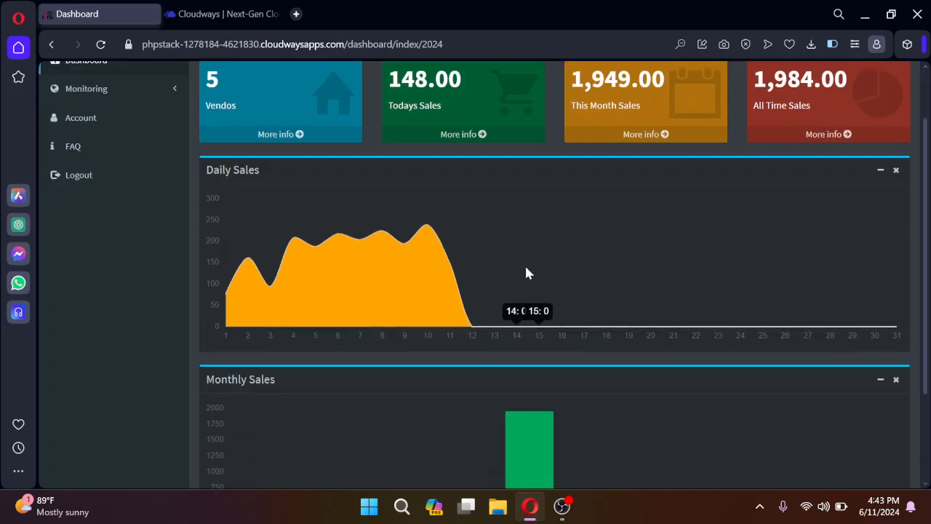
scroll(525, 271, "up", 1)
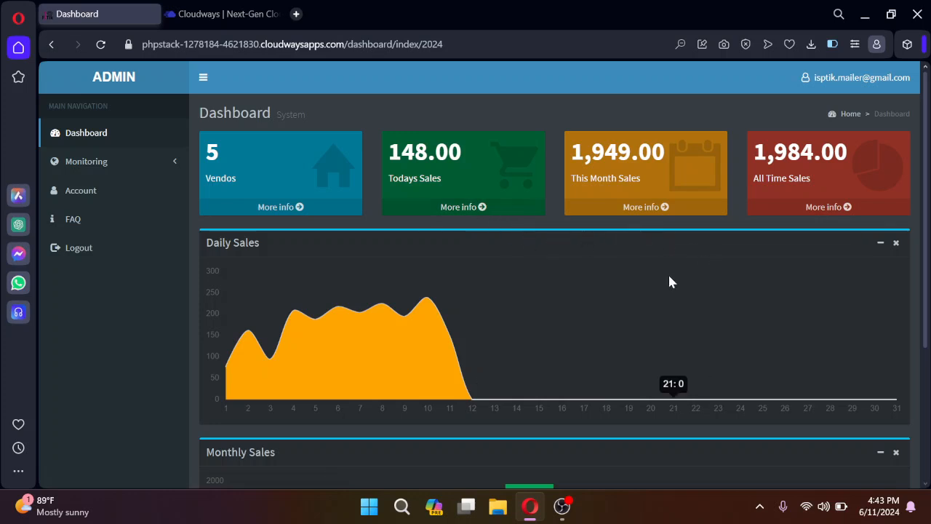
Open the My Vendos list and bring up the edit form for Bawbaw Vendo
left_click(134, 169)
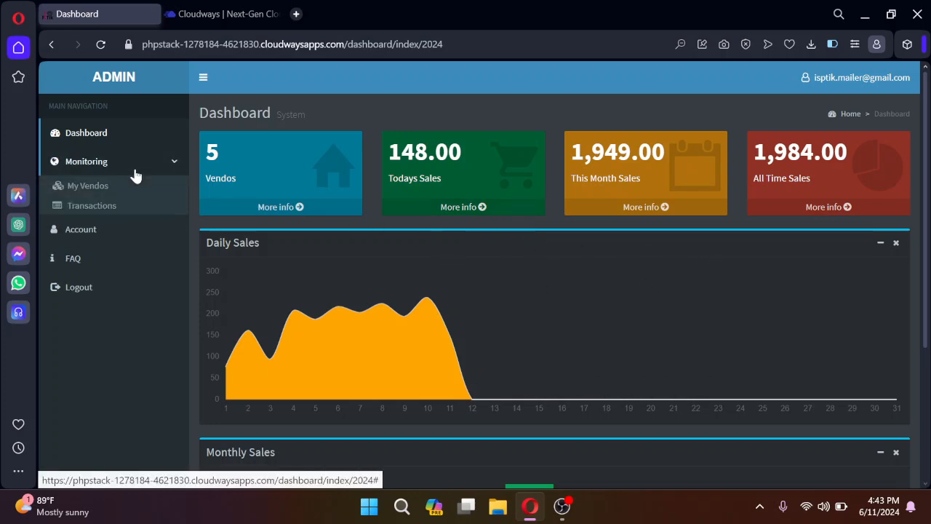
left_click(115, 196)
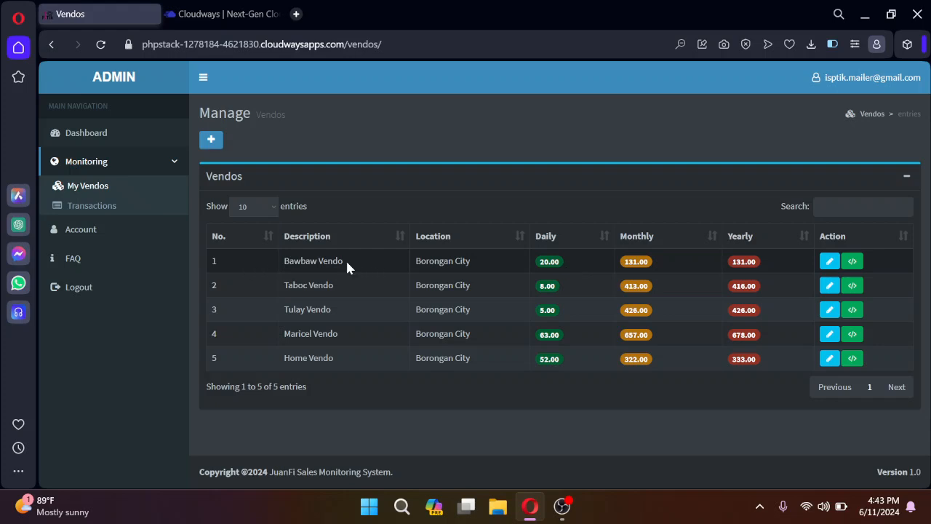
left_click_drag(343, 264, 283, 263)
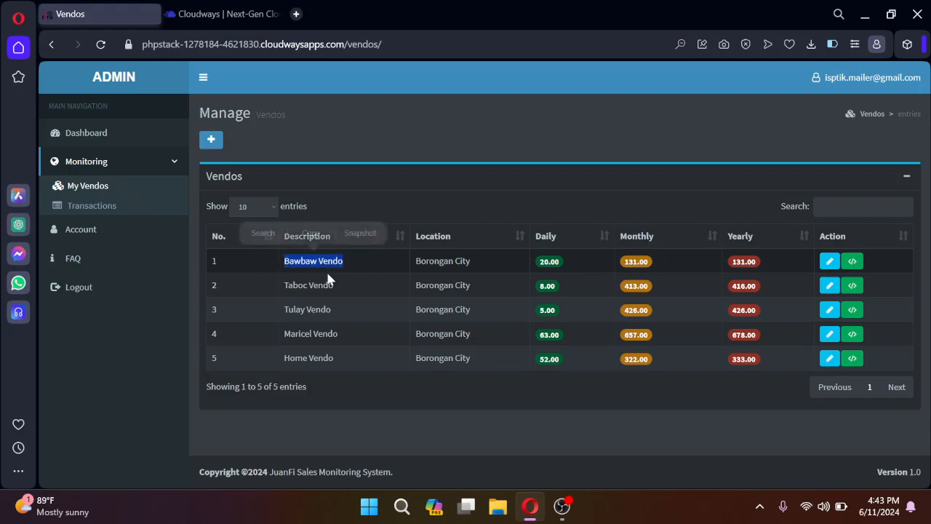
left_click(653, 264)
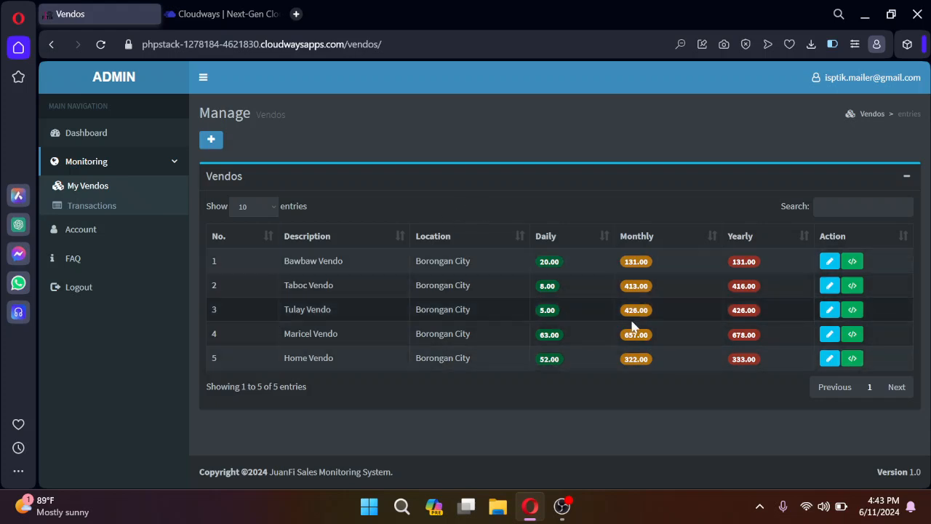
left_click(830, 261)
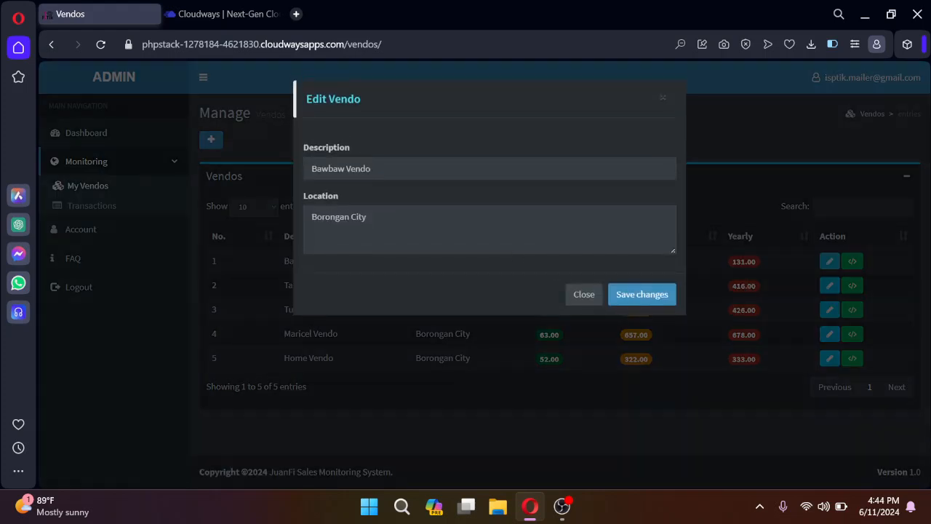
Check the Location entry in Bawbaw Vendo's edit form and close the form without saving
left_click(359, 218)
triple_click(357, 218)
left_click(584, 297)
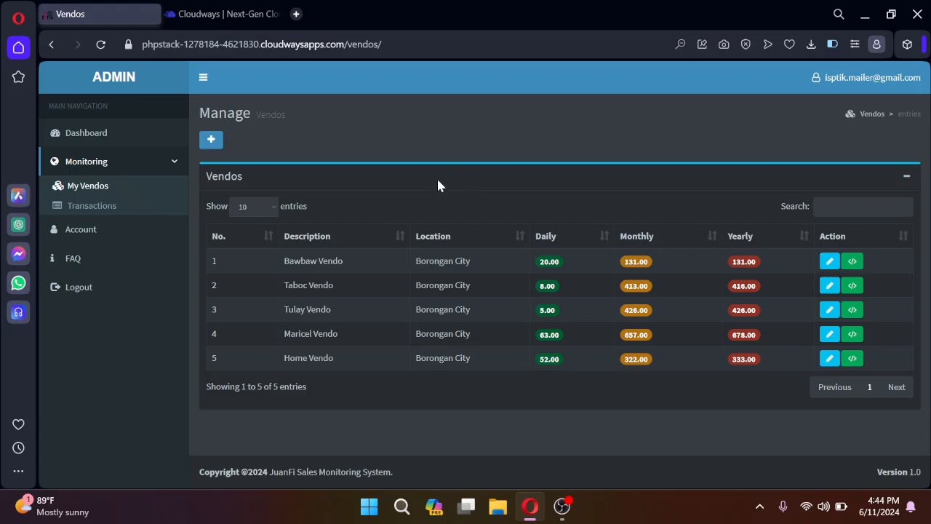
Create a new vendo with the description "Vendo 5" and the location "WPS"
left_click(211, 142)
left_click(390, 168)
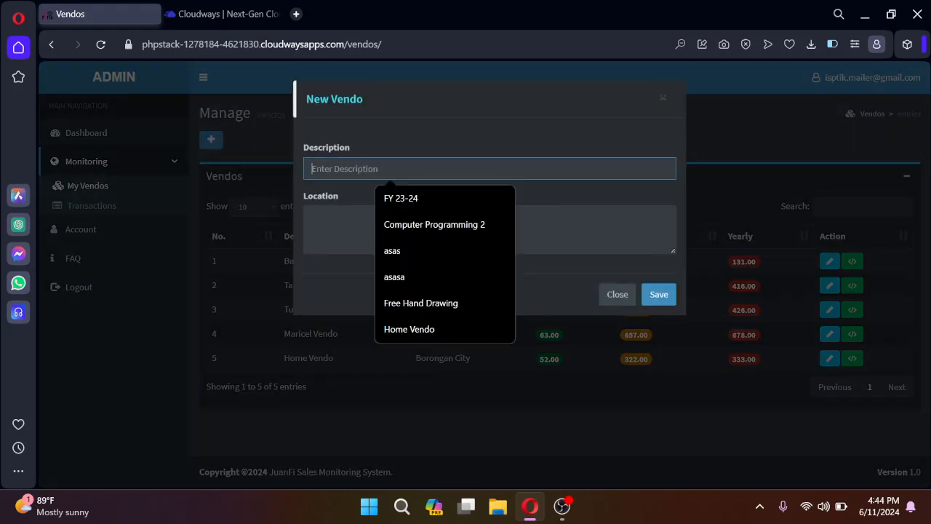
type("Vendo ")
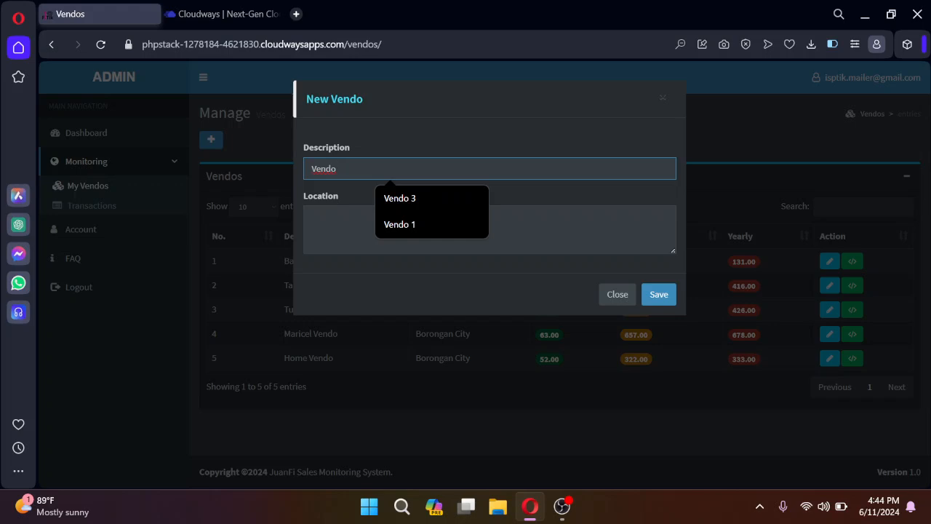
type("5")
key("Tab")
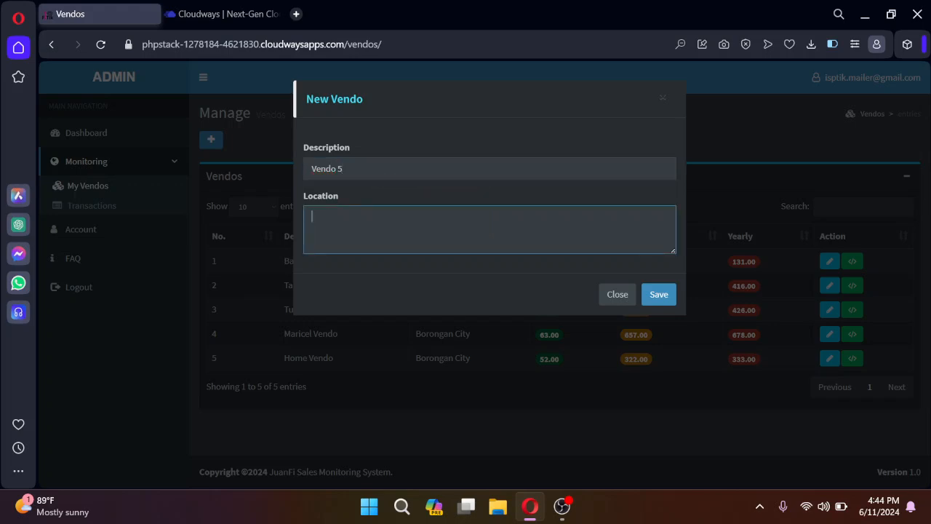
type("WPS")
left_click(657, 295)
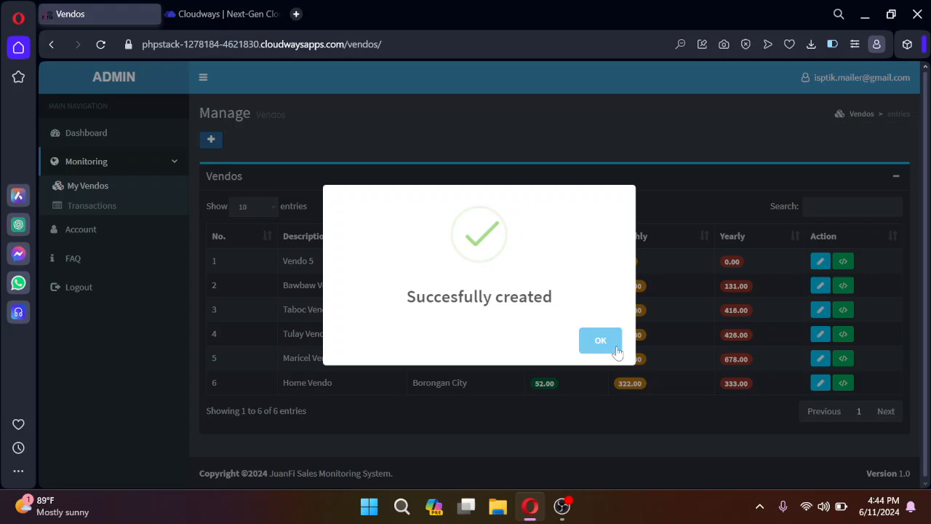
left_click(598, 339)
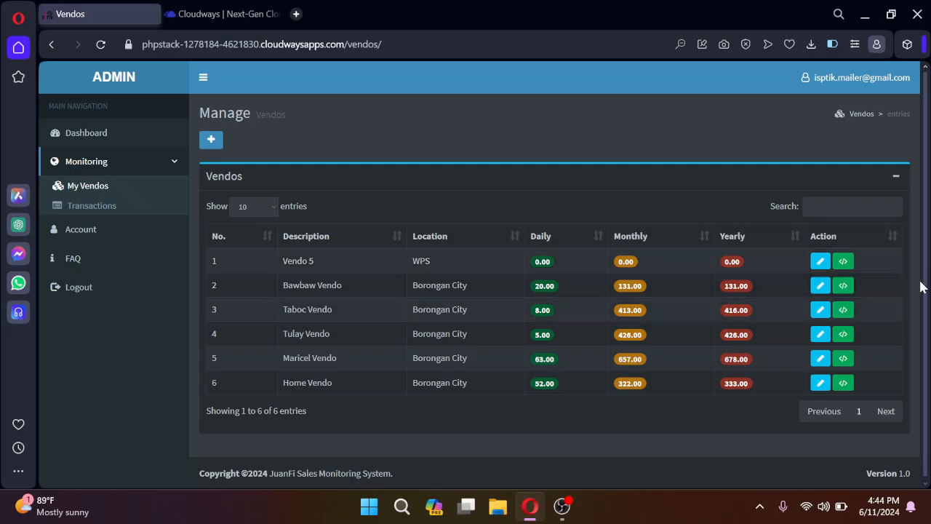
Review the Vendo 5 entry in the vendo list and view its edit form without saving changes
left_click_drag(925, 281, 929, 276)
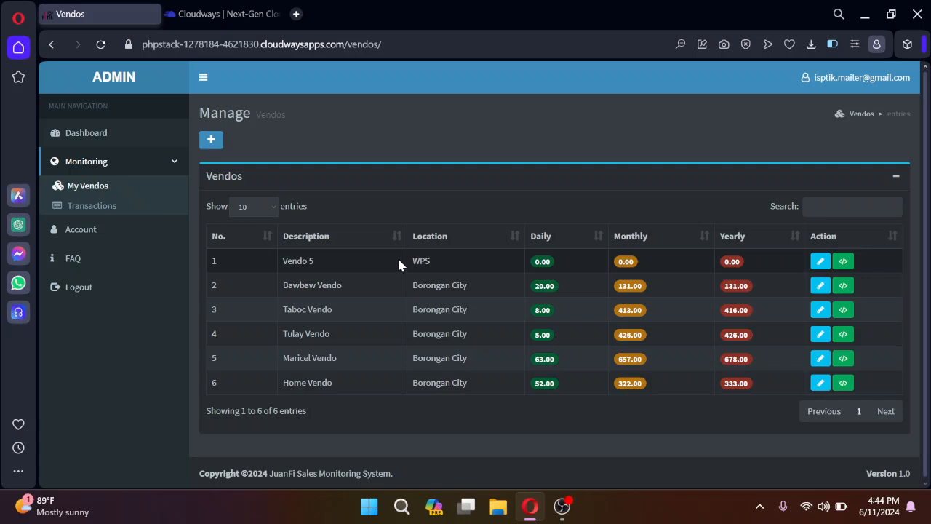
triple_click(318, 262)
left_click(639, 204)
left_click(822, 266)
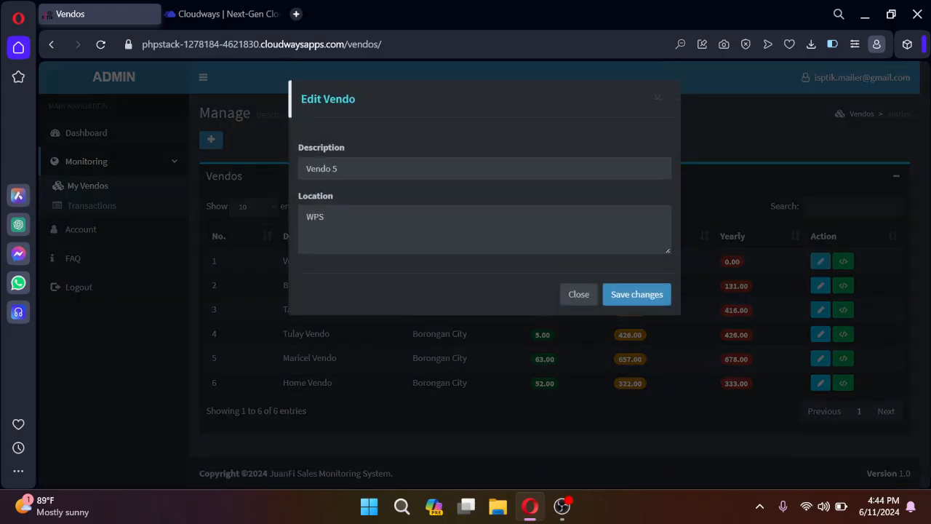
left_click(579, 296)
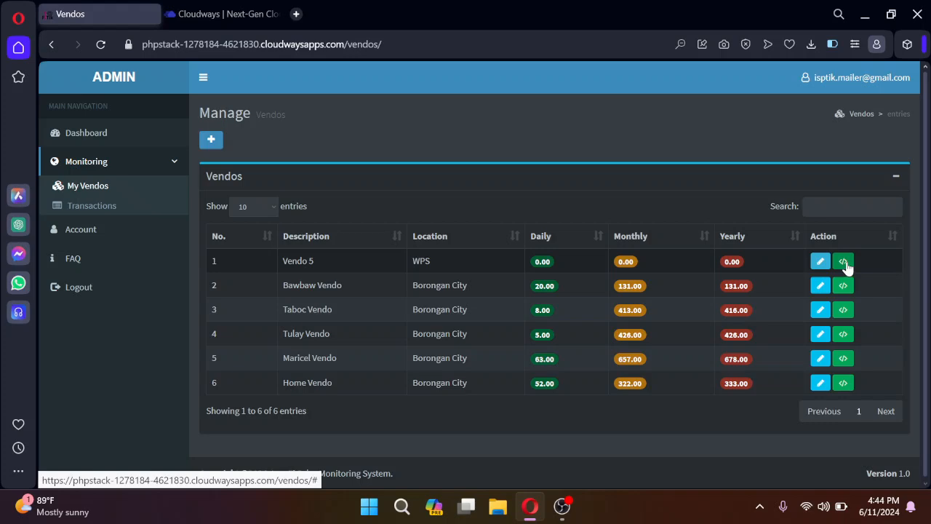
Bring up the Script/Codes dialog for Vendo 5 and copy its whole OnLogin script
left_click(844, 262)
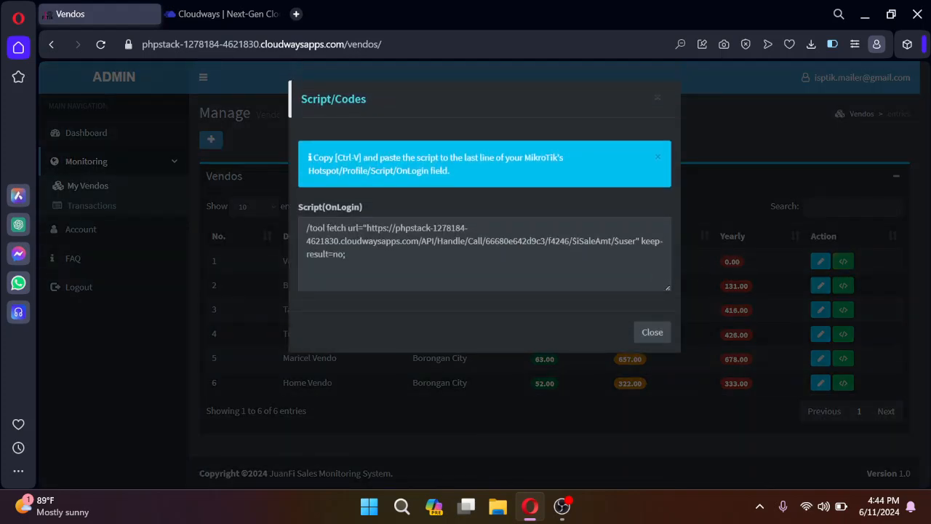
left_click_drag(393, 259, 305, 228)
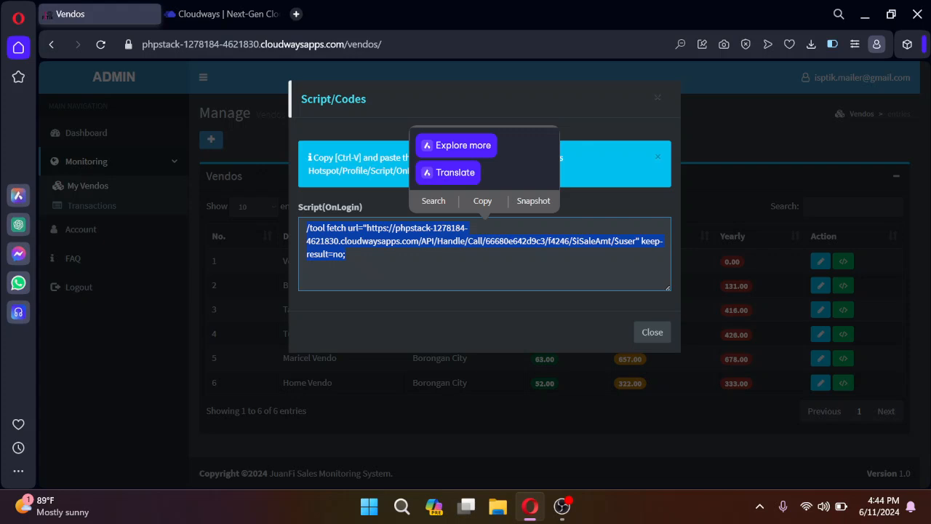
left_click(422, 266)
left_click_drag(393, 260, 305, 228)
left_click(422, 265)
left_click_drag(392, 259, 306, 227)
key("ctrl+c")
left_click(421, 265)
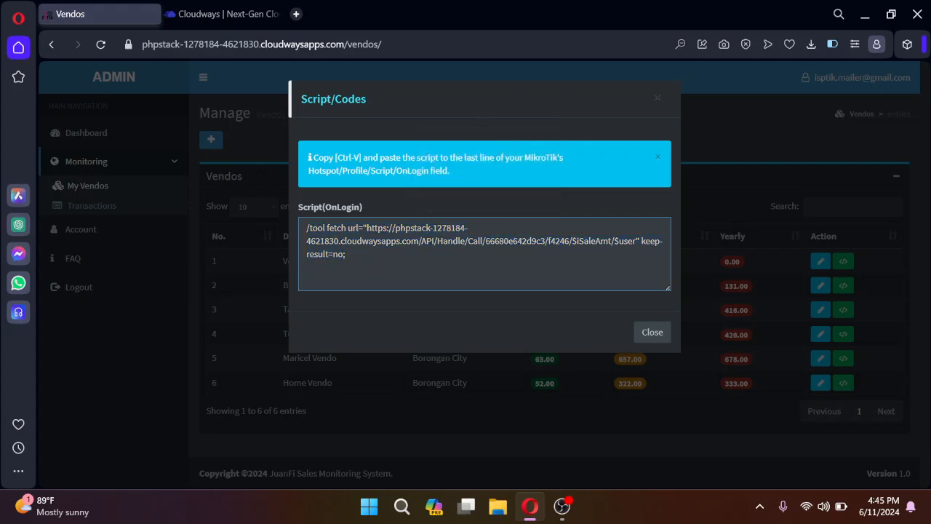
Highlight the word Copy in the MikroTik instruction and recopy the complete OnLogin script of Vendo 5
left_click_drag(313, 158, 344, 157)
left_click(422, 266)
left_click_drag(348, 254, 303, 229)
left_click(422, 266)
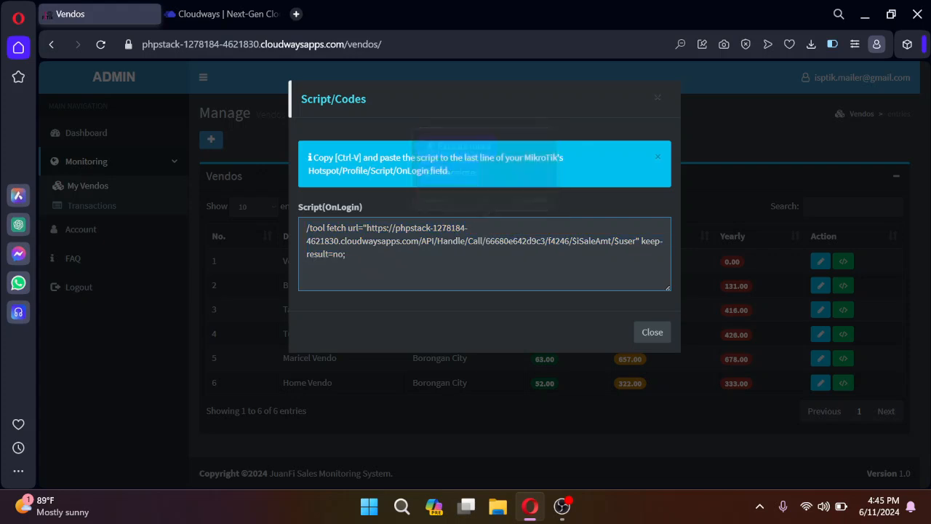
left_click_drag(348, 254, 304, 228)
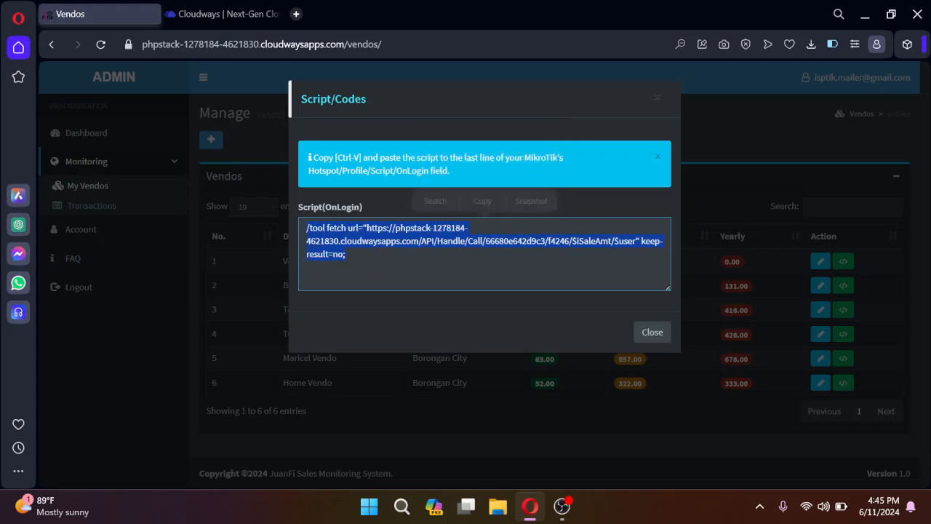
left_click(482, 203)
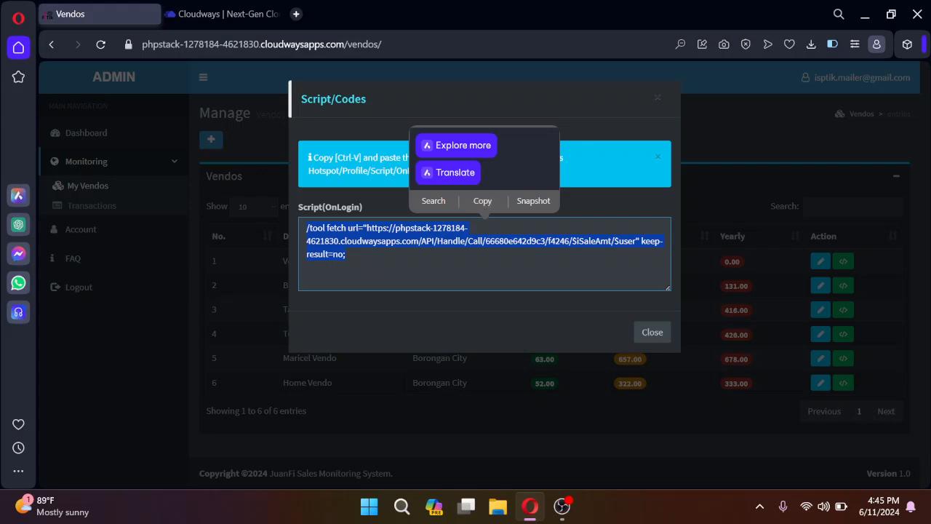
left_click_drag(350, 255, 305, 228)
left_click(482, 202)
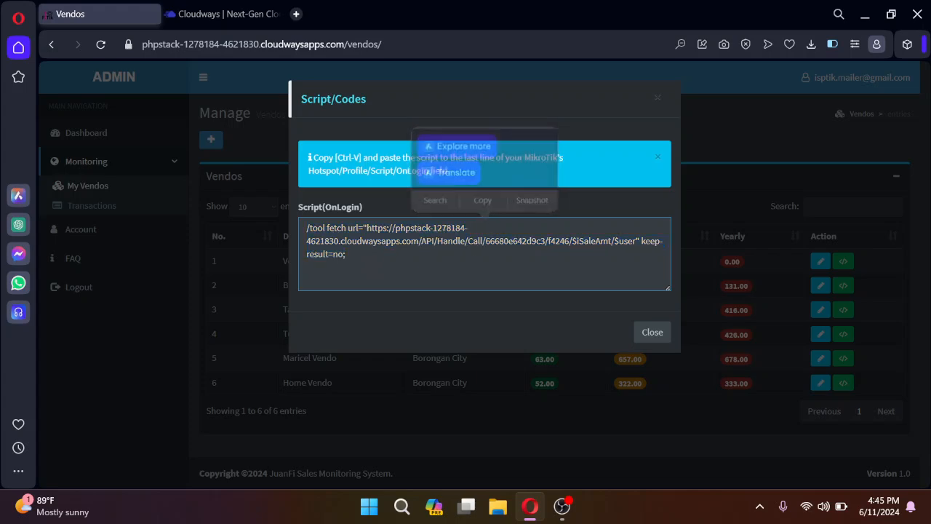
Switch to WinBox, connect to the router at 10.0.0.1 and maximize the session window
left_click(862, 16)
double_click(191, 263)
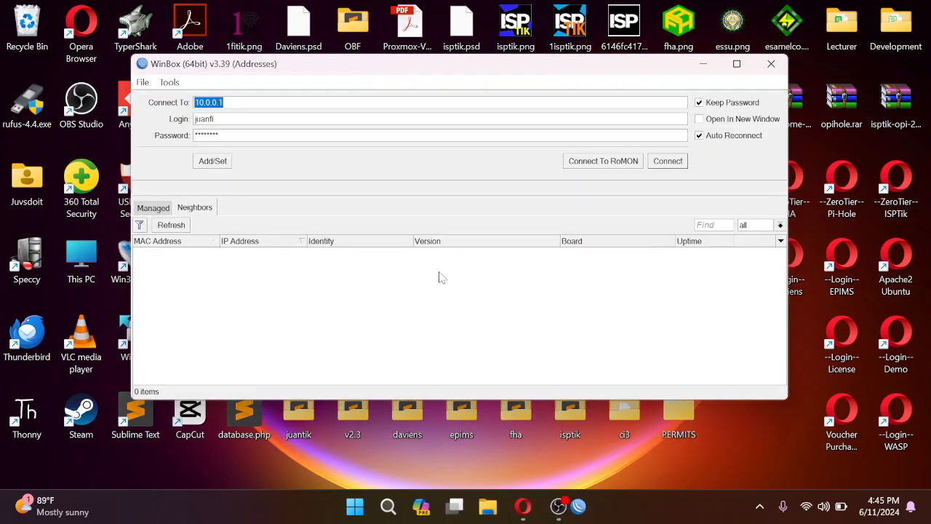
left_click_drag(393, 70, 405, 70)
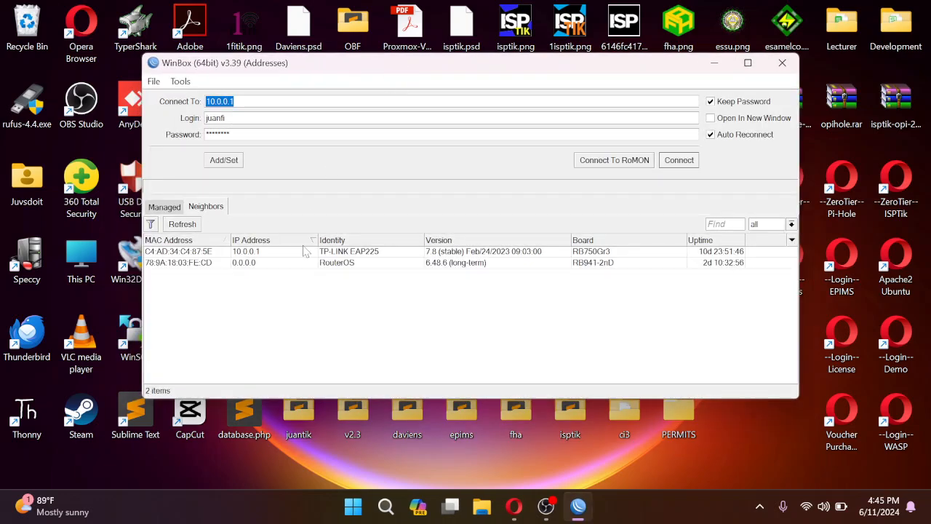
left_click(260, 253)
left_click(678, 161)
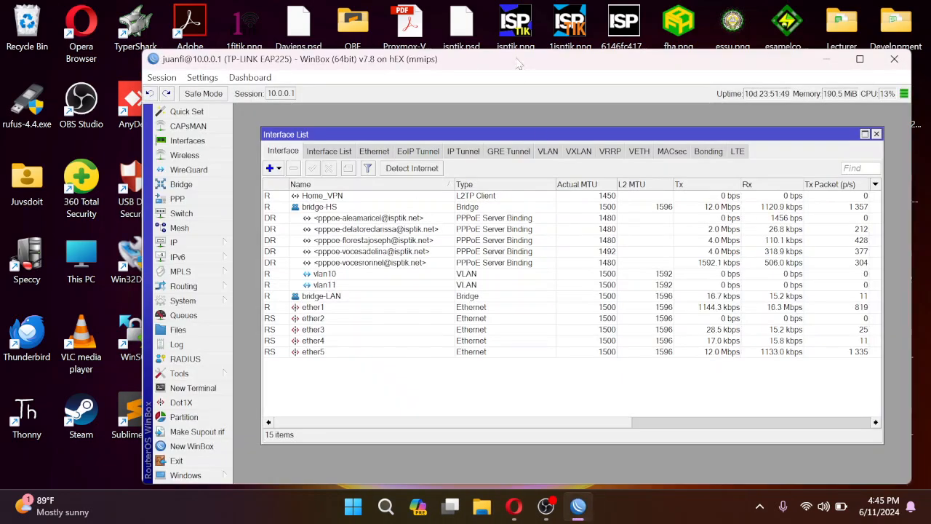
left_click_drag(519, 64, 478, 64)
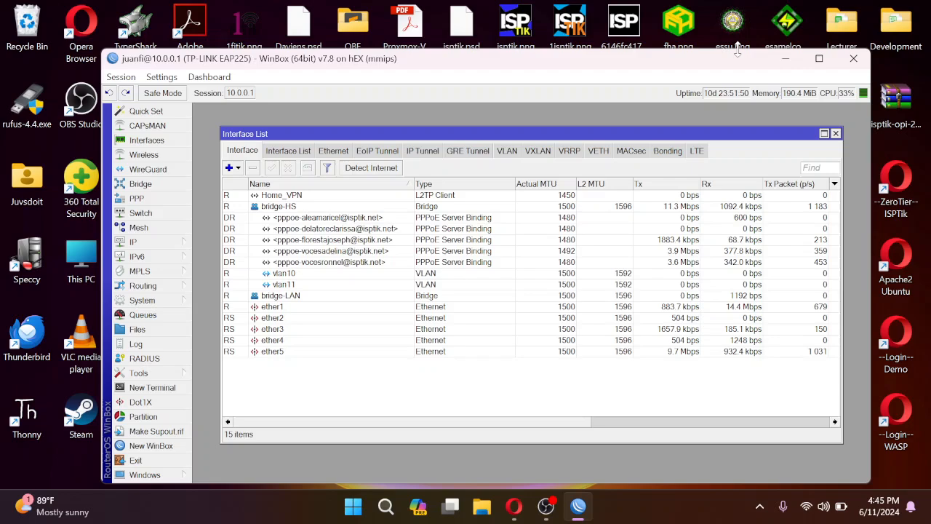
left_click(818, 59)
left_click_drag(384, 82, 418, 85)
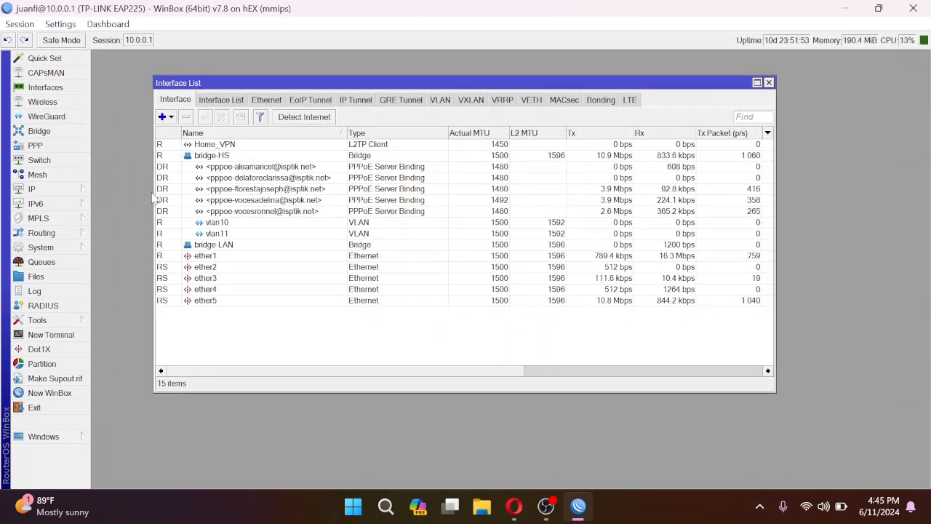
Open the scripts of the default Hotspot user profile and go to the end of the On Login script
left_click(31, 189)
left_click(127, 237)
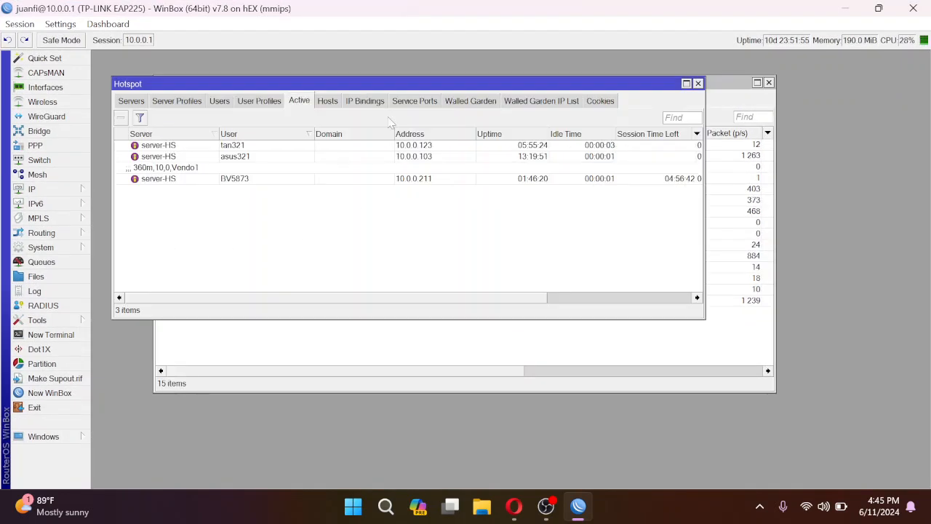
left_click(262, 104)
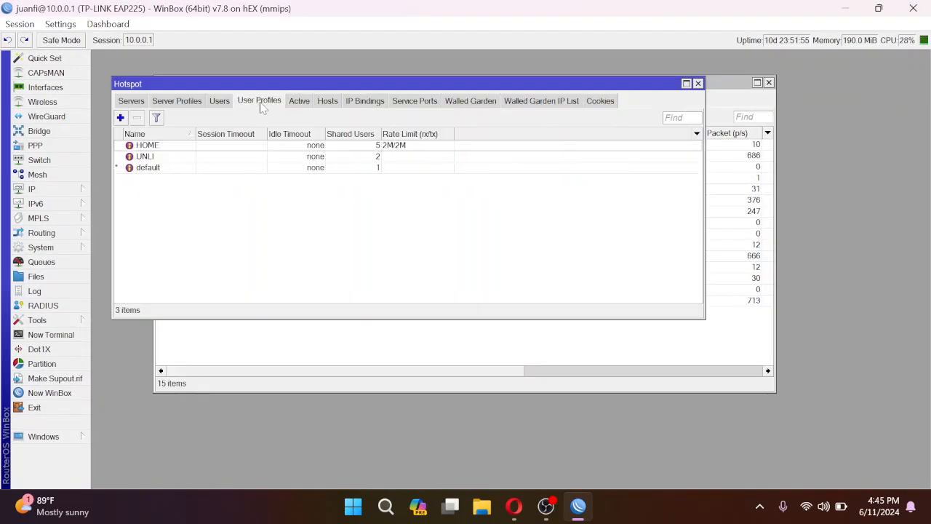
double_click(162, 168)
left_click(291, 191)
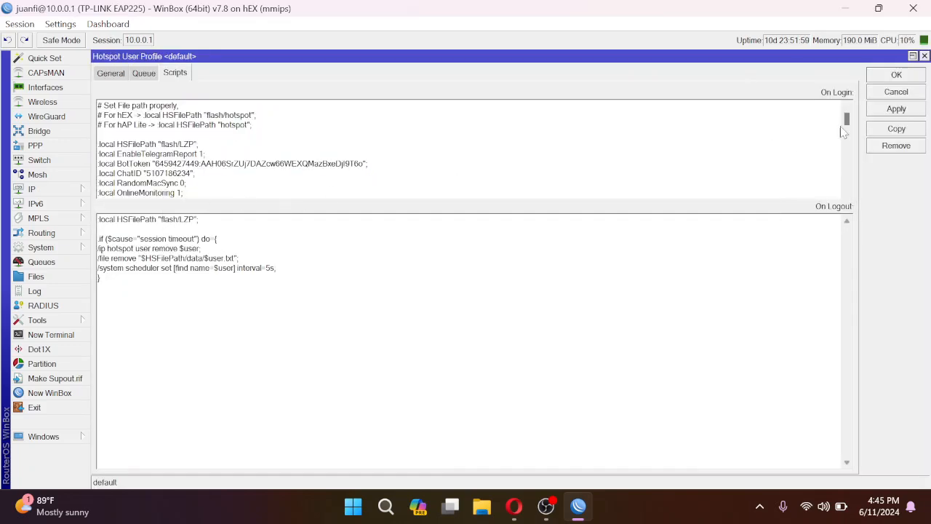
left_click_drag(846, 120, 846, 189)
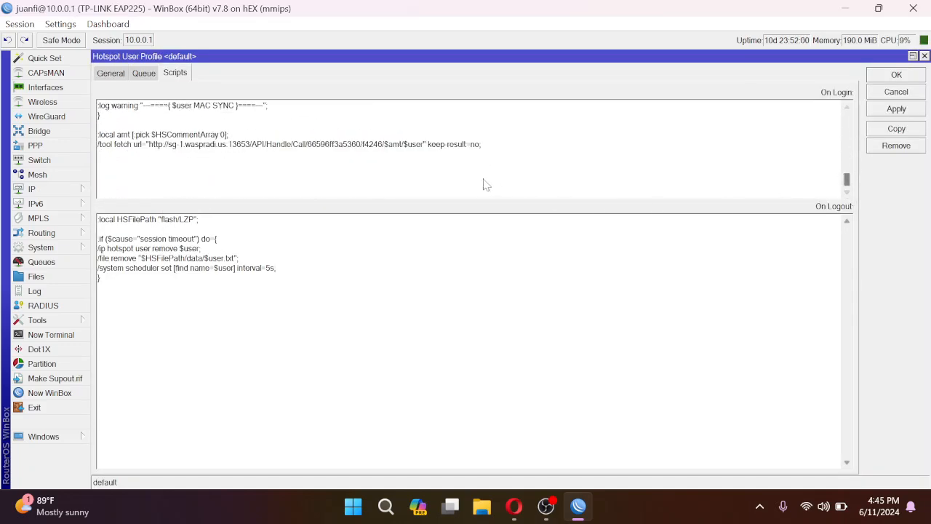
Examine the last /tool fetch line of the On Login script, including the server address in its URL
left_click_drag(499, 150, 97, 154)
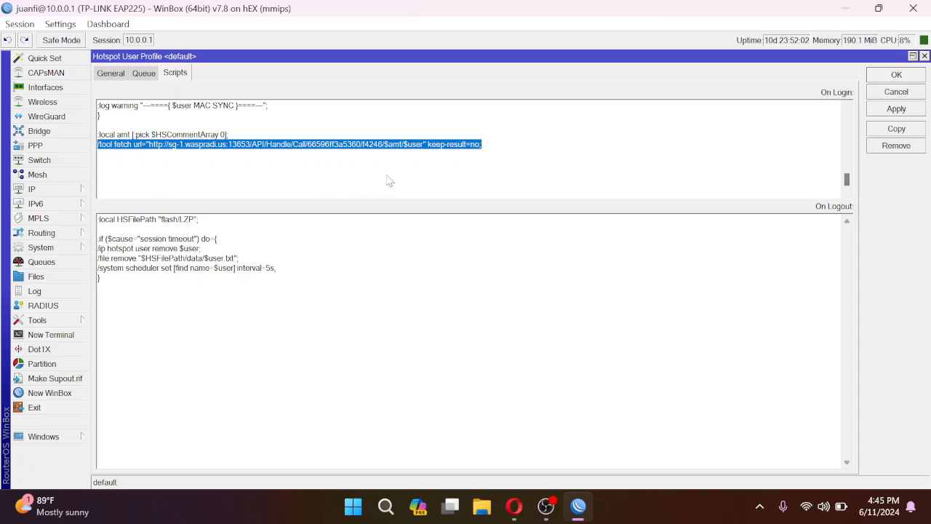
left_click(410, 183)
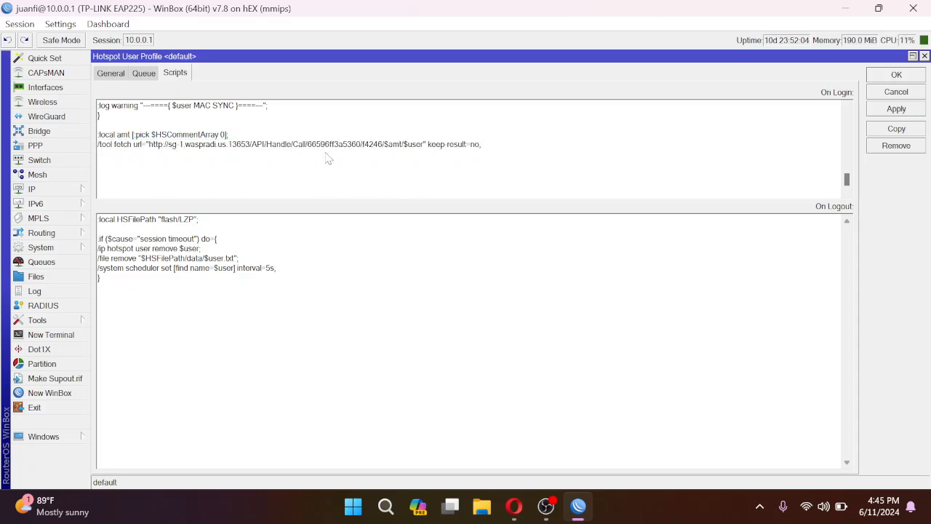
left_click_drag(248, 145, 169, 146)
left_click(253, 166)
left_click_drag(491, 146, 97, 146)
left_click(500, 195)
Switch from WinBox to the Opera browser and copy the complete OnLogin script from the Script/Codes dialog
left_click(846, 8)
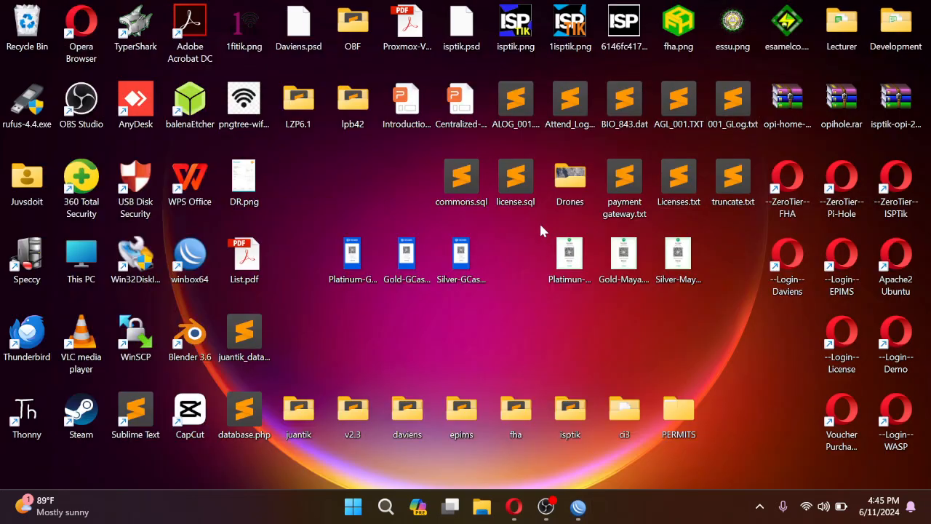
left_click(578, 507)
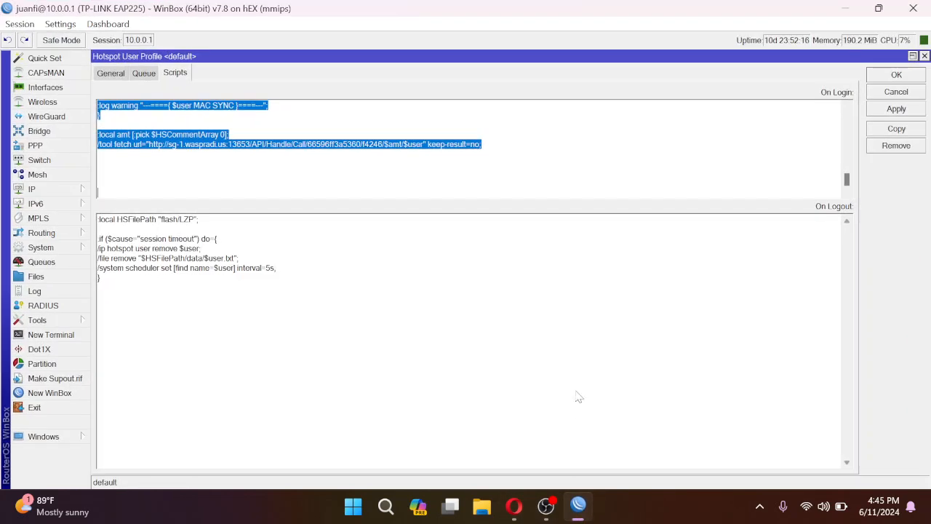
left_click(848, 9)
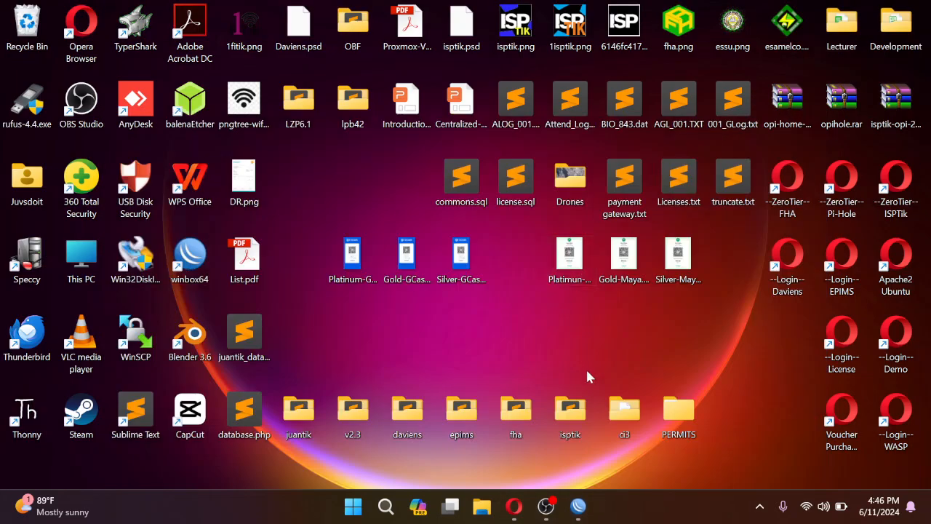
left_click(514, 507)
left_click(453, 256)
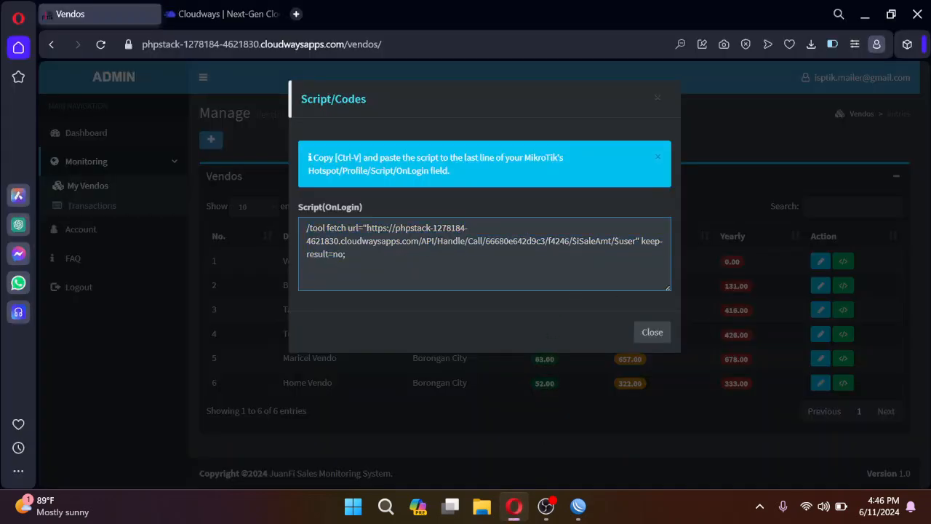
left_click_drag(336, 254, 306, 228)
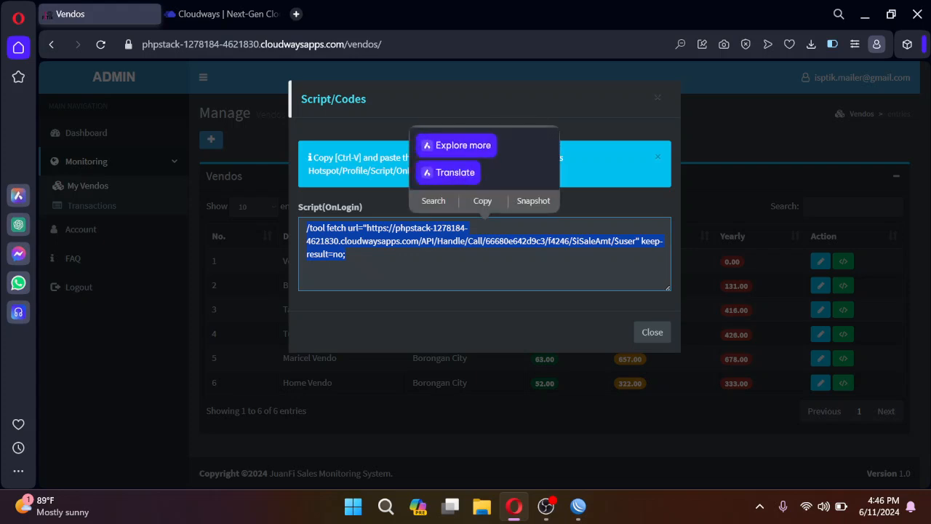
left_click(487, 207)
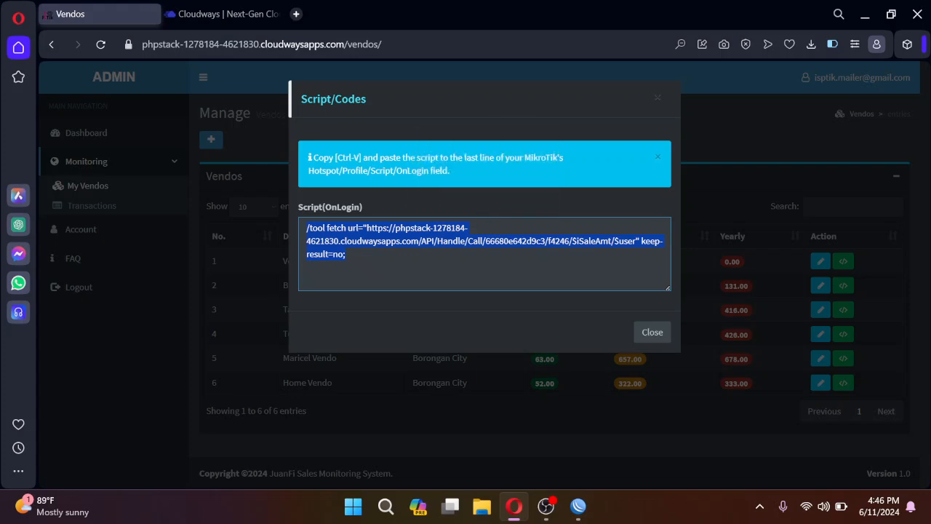
Recopy the OnLogin script and paste it in WinBox below the existing /tool fetch line of the On Login script
left_click_drag(362, 158, 334, 158)
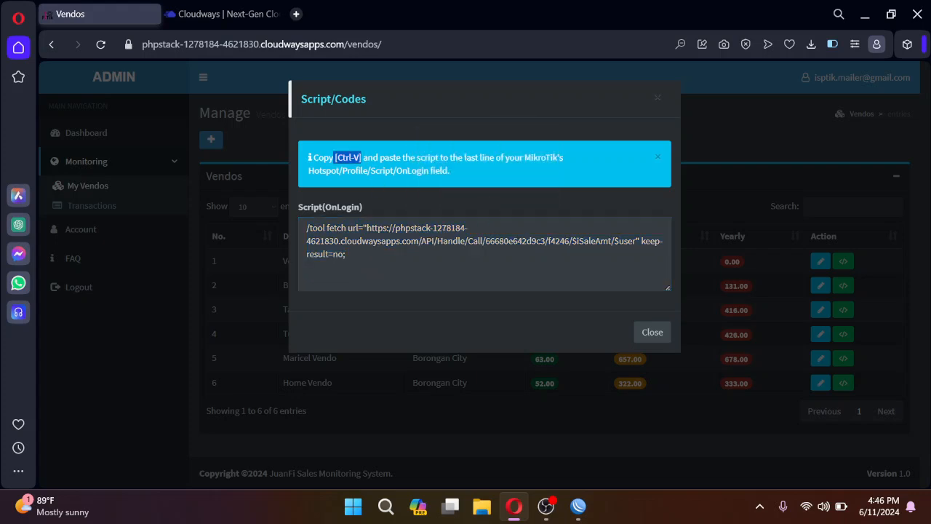
left_click_drag(347, 254, 306, 228)
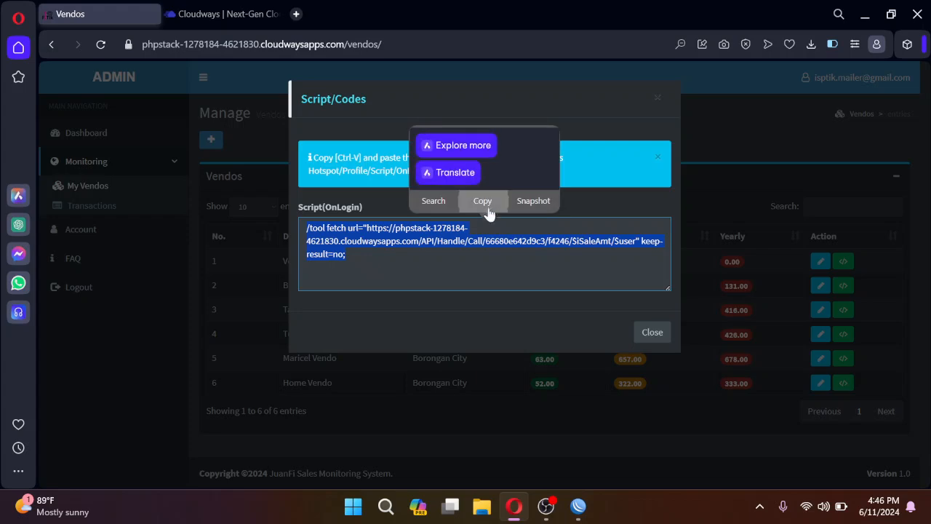
left_click(482, 200)
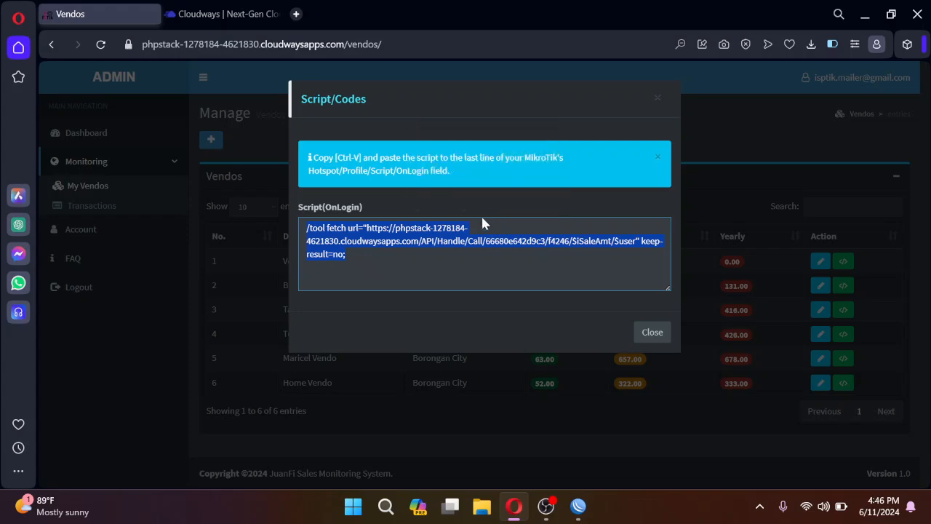
left_click(579, 506)
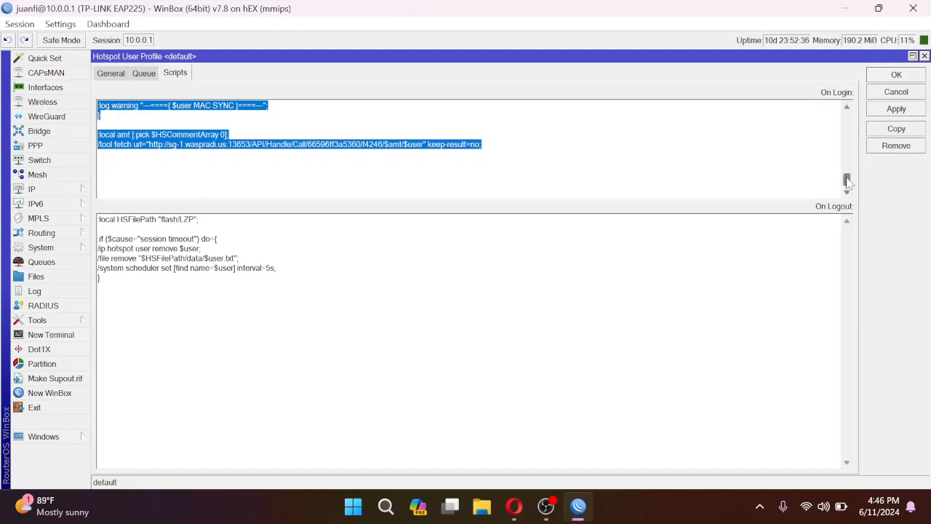
left_click(146, 188)
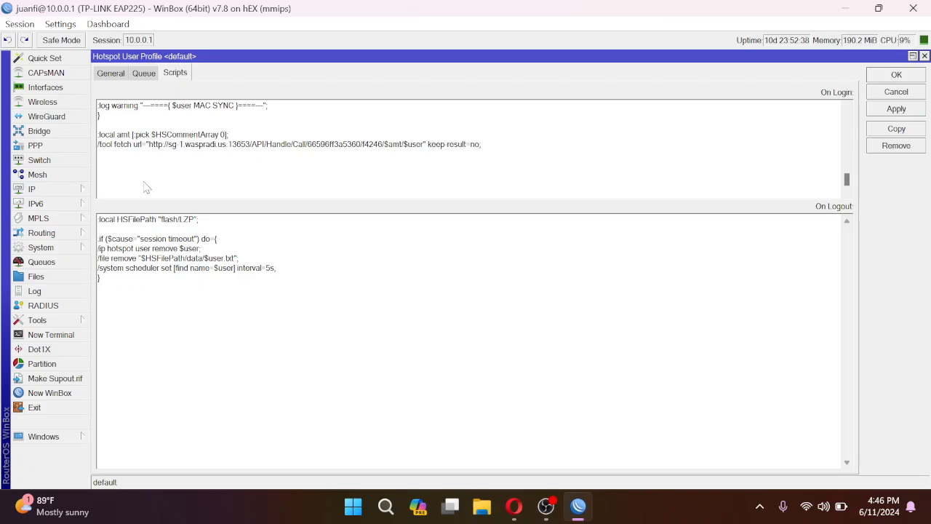
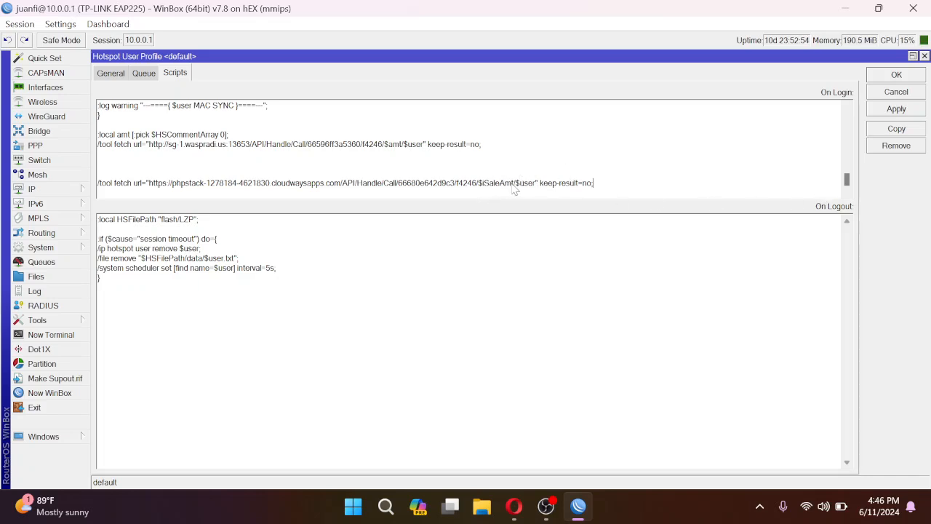
Examine the $iSaleAmt and $user variables in the URL of the newly pasted /tool fetch line
left_click_drag(514, 184, 478, 184)
left_click_drag(536, 184, 517, 184)
left_click(618, 166)
left_click_drag(516, 187, 480, 187)
left_click(532, 186)
left_click(382, 158)
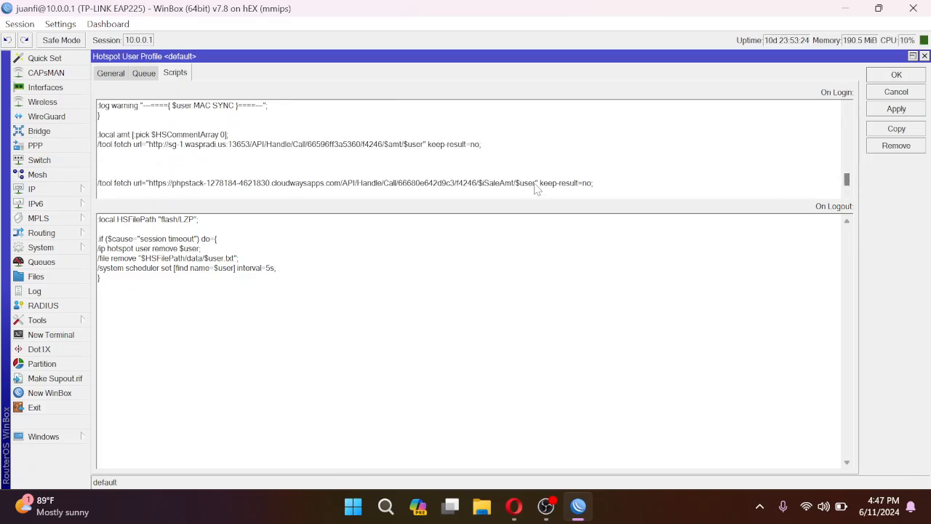
left_click_drag(534, 186, 518, 187)
left_click(535, 152)
left_click_drag(514, 186, 484, 190)
left_click(516, 167)
left_click_drag(516, 184, 483, 186)
left_click(521, 160)
left_click(509, 185)
left_click_drag(515, 186, 480, 189)
Switch to the Opera browser, look up juanfi in a new tab and open the JuanFi GitHub repository
left_click(847, 9)
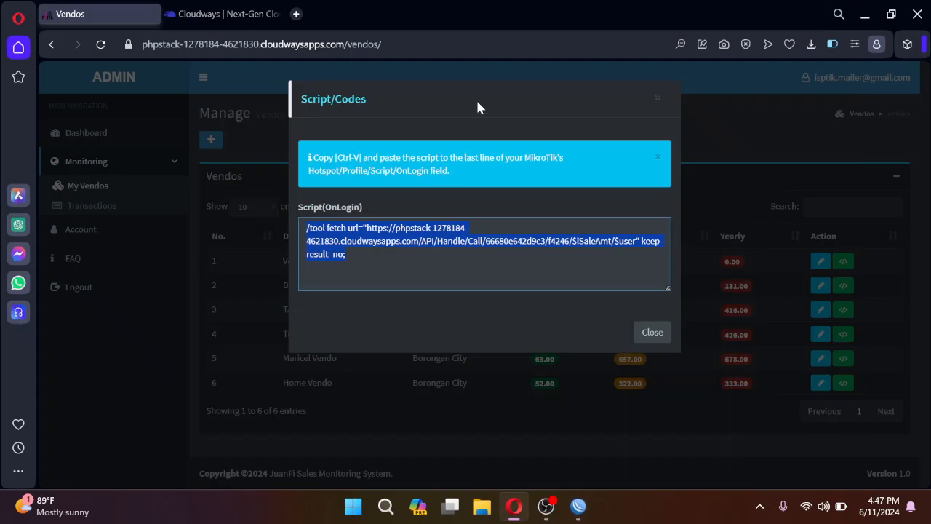
left_click(296, 14)
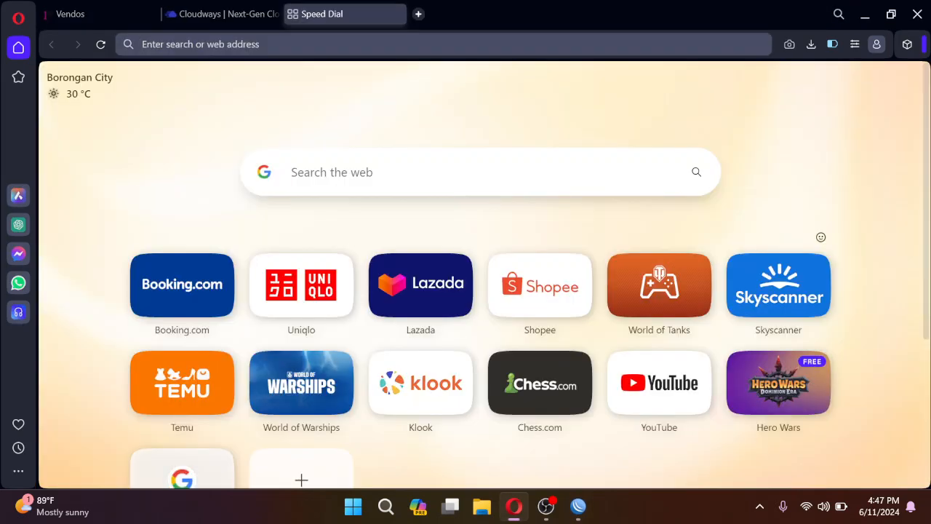
type("juanfi")
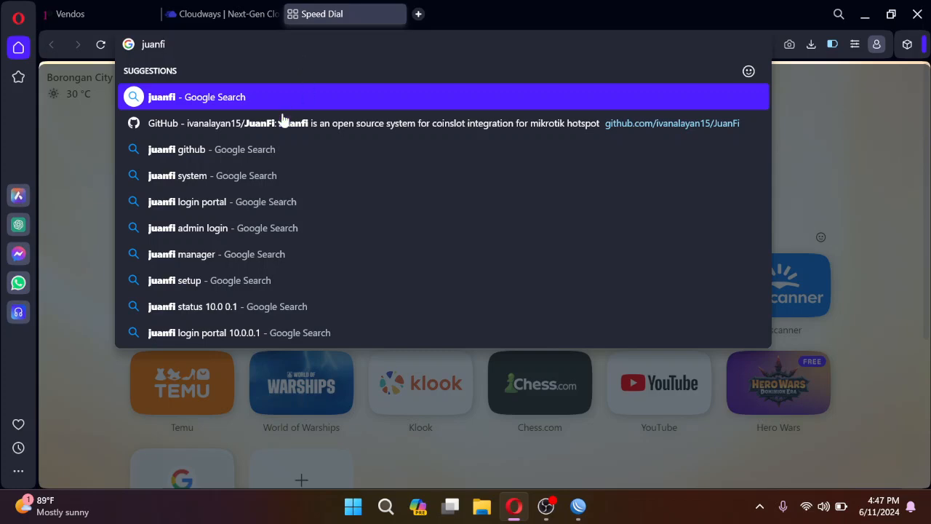
left_click(280, 123)
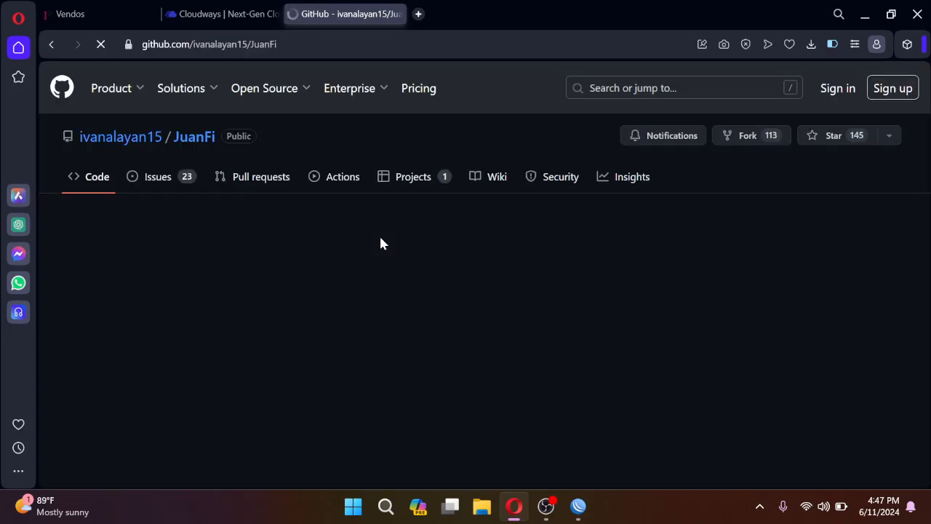
mouse_move(926, 86)
left_mouse_down()
mouse_move(926, 99)
mouse_move(927, 84)
left_mouse_up()
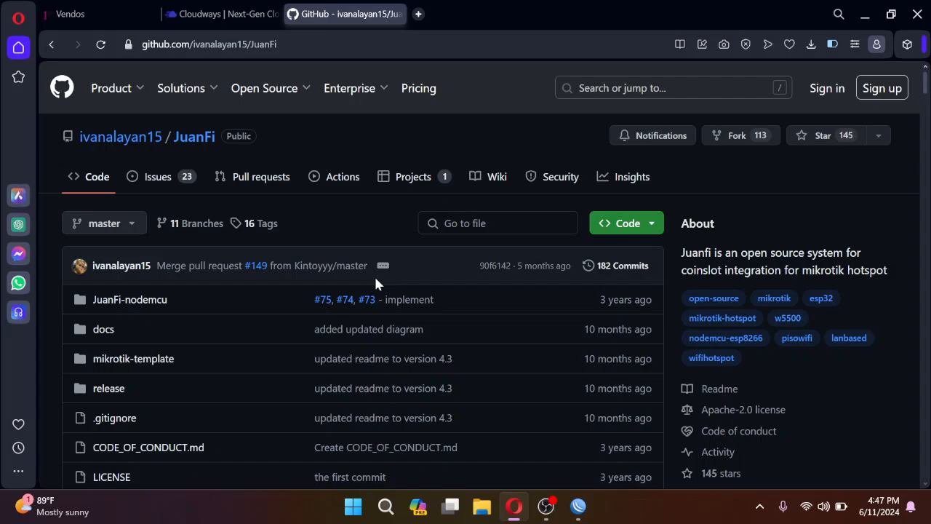
Look through the JuanFi README past the Mikrotik Setup instructions to the Get User Data section of the login script
scroll(372, 276, "down", 5)
scroll(372, 280, "down", 20)
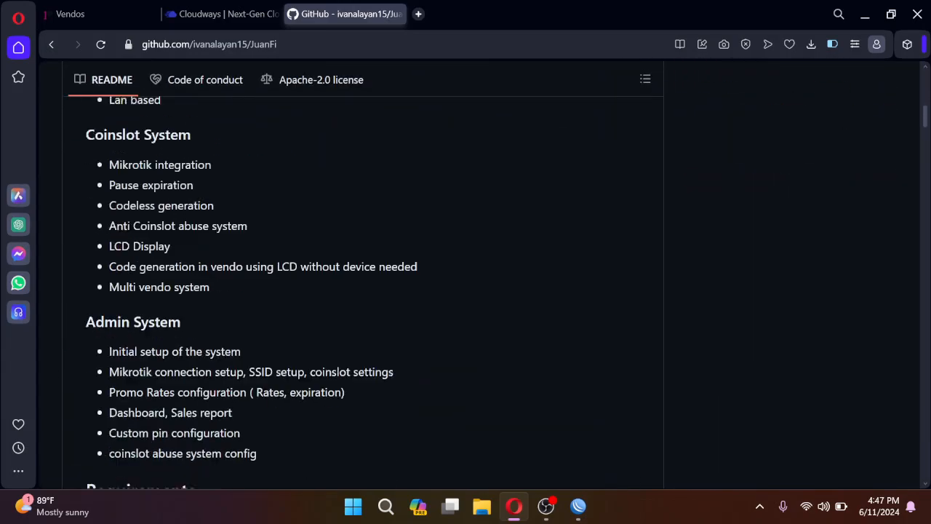
scroll(373, 280, "down", 20)
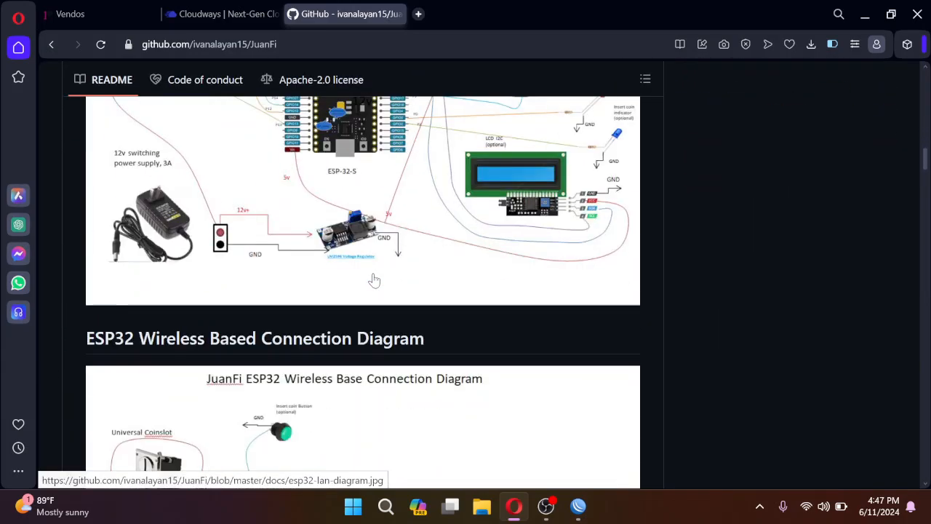
scroll(374, 280, "down", 20)
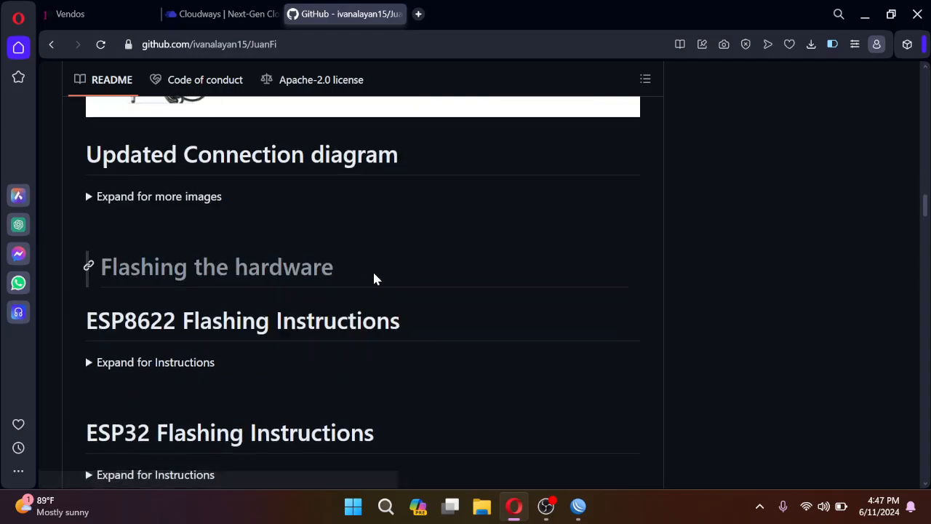
scroll(374, 279, "down", 20)
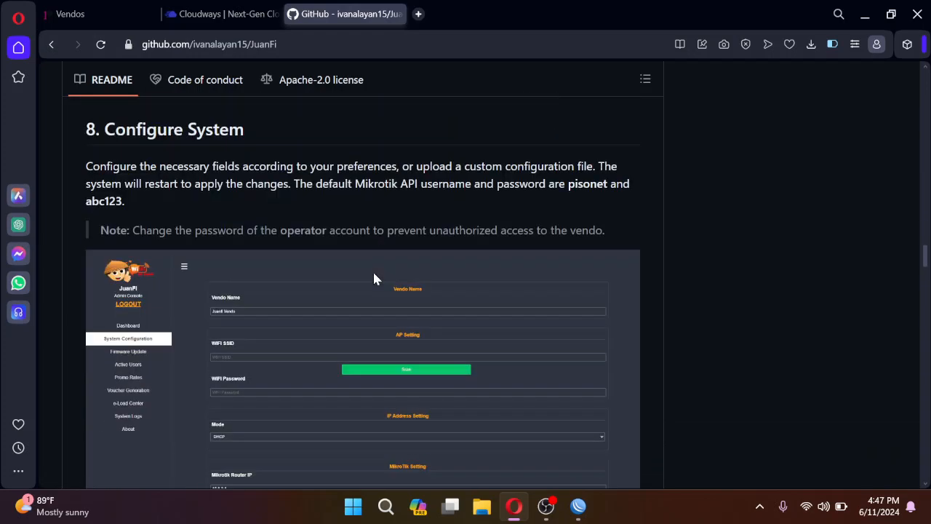
scroll(374, 278, "down", 8)
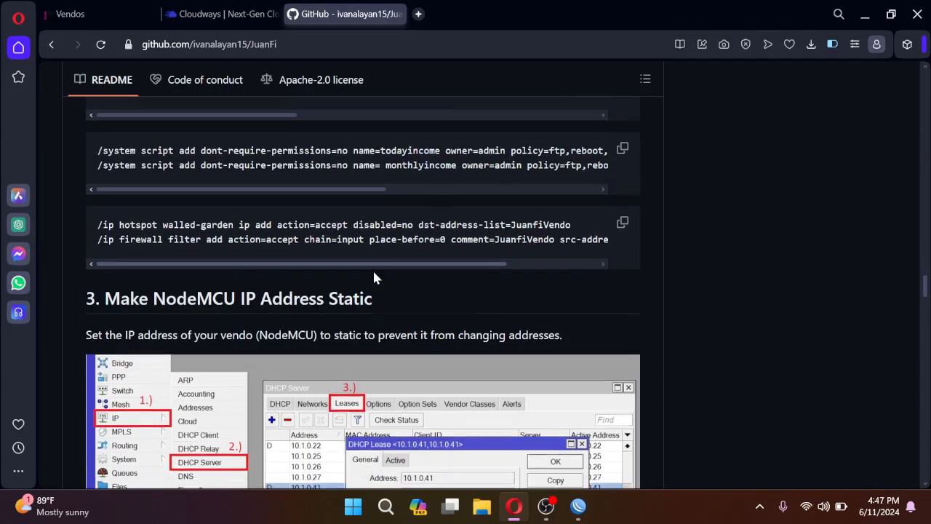
scroll(374, 277, "up", 4)
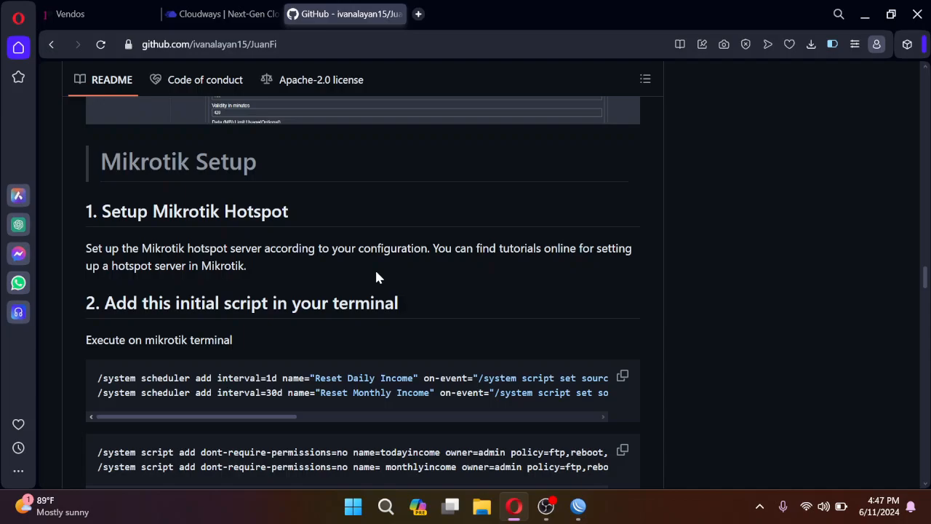
scroll(376, 276, "down", 15)
scroll(376, 276, "down", 20)
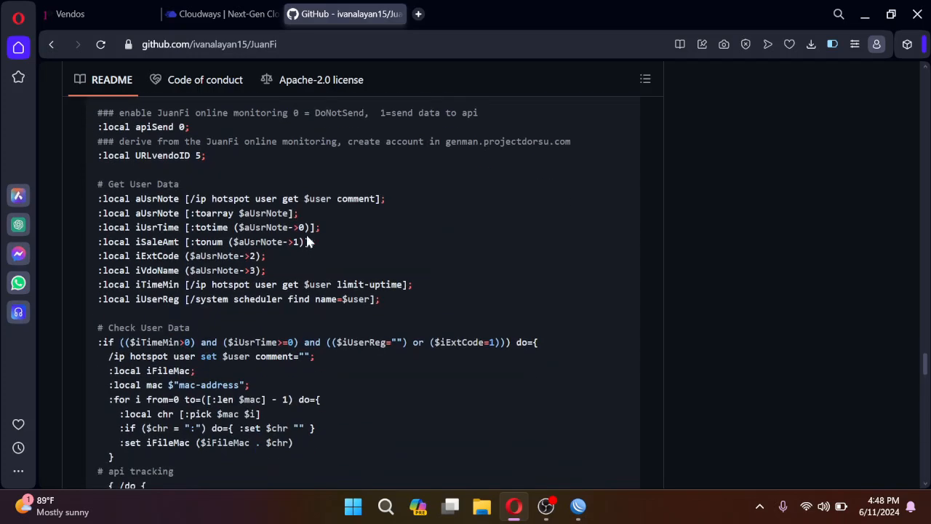
Highlight the iSaleAmt variable name in its declaration under Get User Data
left_click_drag(179, 242, 146, 241)
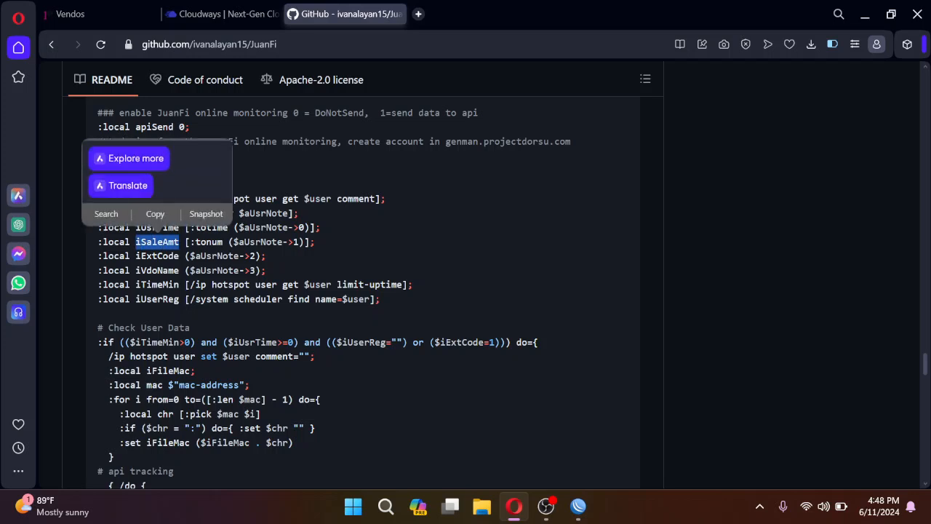
left_click(180, 241)
left_click_drag(180, 241, 136, 241)
left_click(180, 242)
left_click_drag(180, 241, 136, 242)
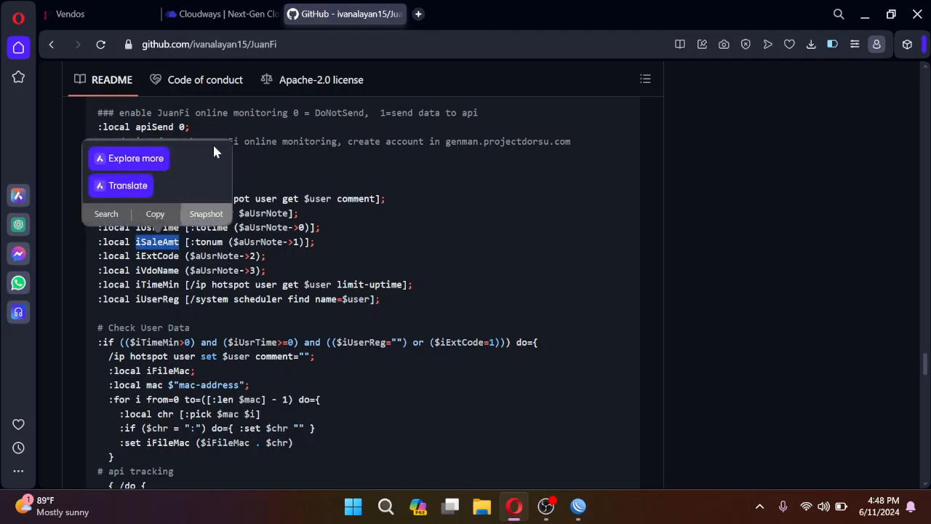
Switch to WinBox and highlight the $iSaleAmt variable in the pasted cloudwaysapps /tool fetch line for comparison
left_click(577, 504)
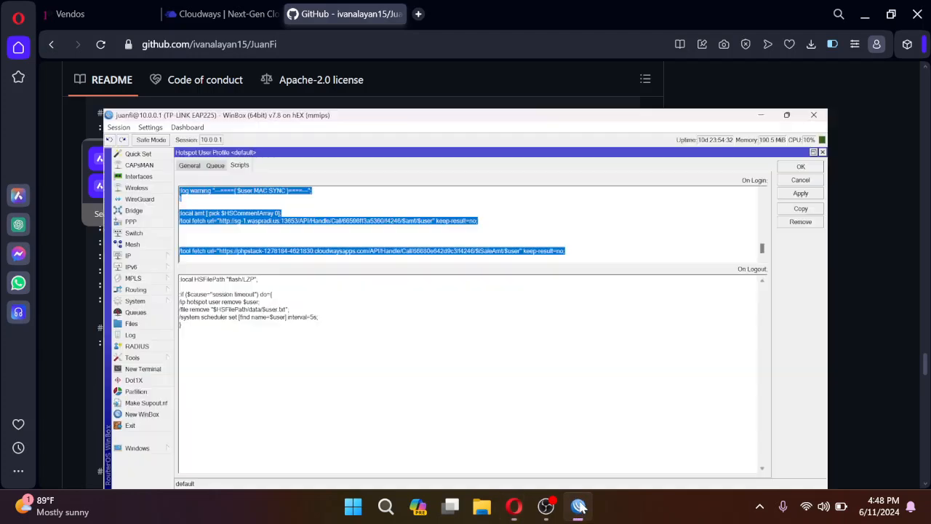
left_click(490, 178)
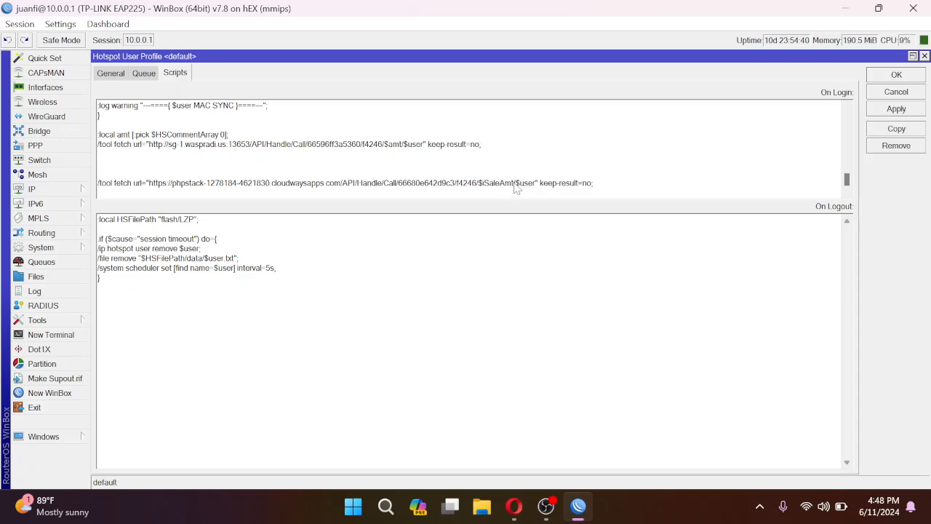
left_click_drag(515, 187, 481, 188)
Return to the JuanFi README in the browser and examine the rest of the login script, including its Telegram and Random Mac sections
left_click(846, 8)
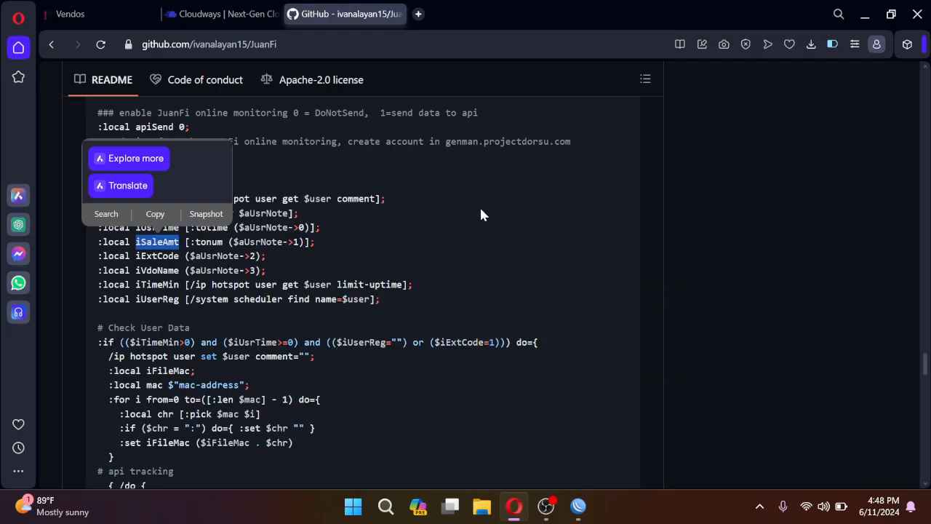
left_click(326, 253)
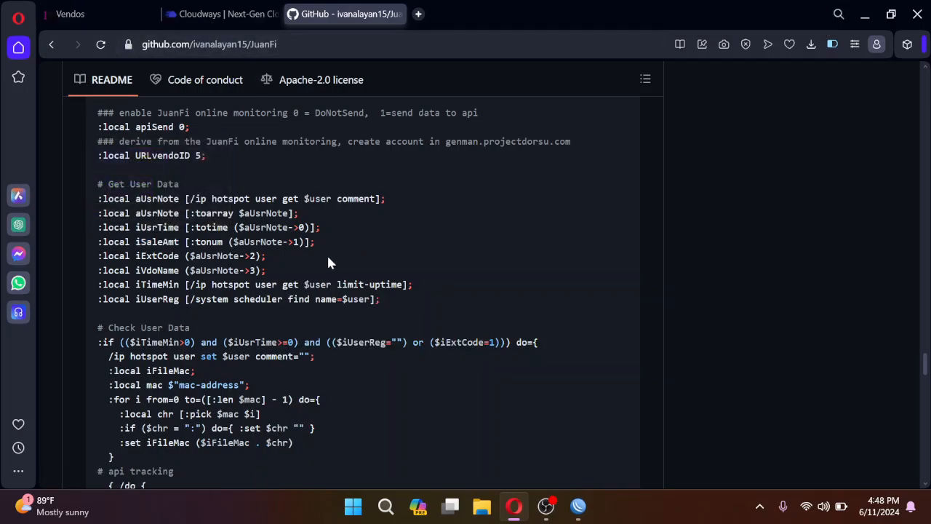
scroll(448, 244, "down", 1)
scroll(450, 245, "down", 15)
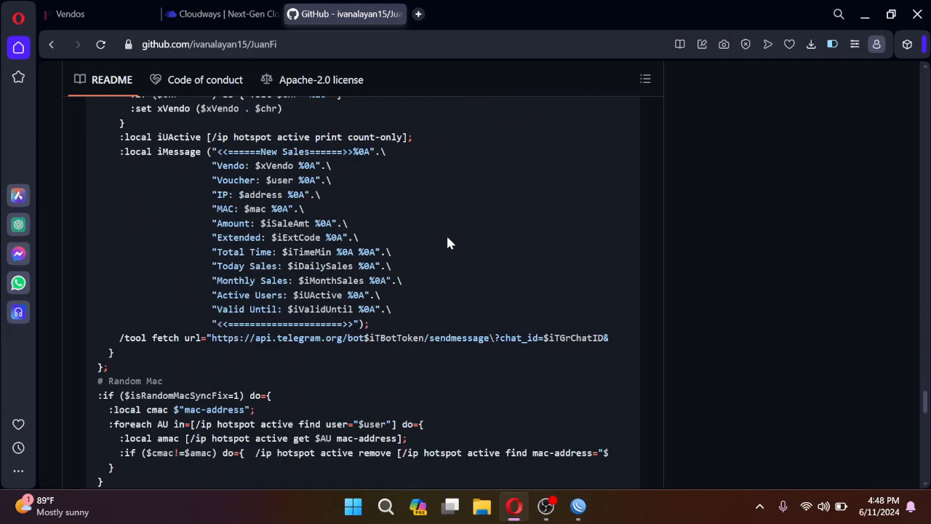
scroll(446, 242, "down", 5)
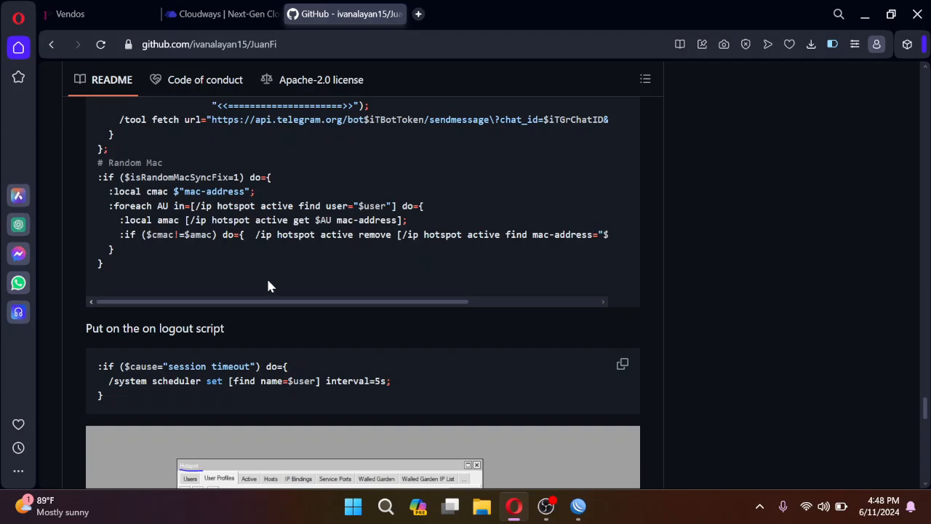
scroll(339, 262, "down", 3)
scroll(376, 248, "up", 5)
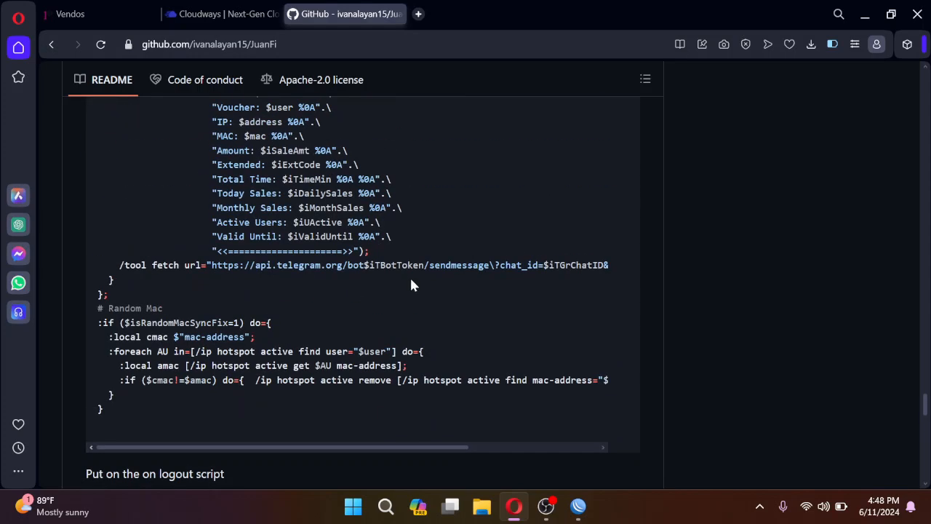
scroll(410, 276, "up", 4)
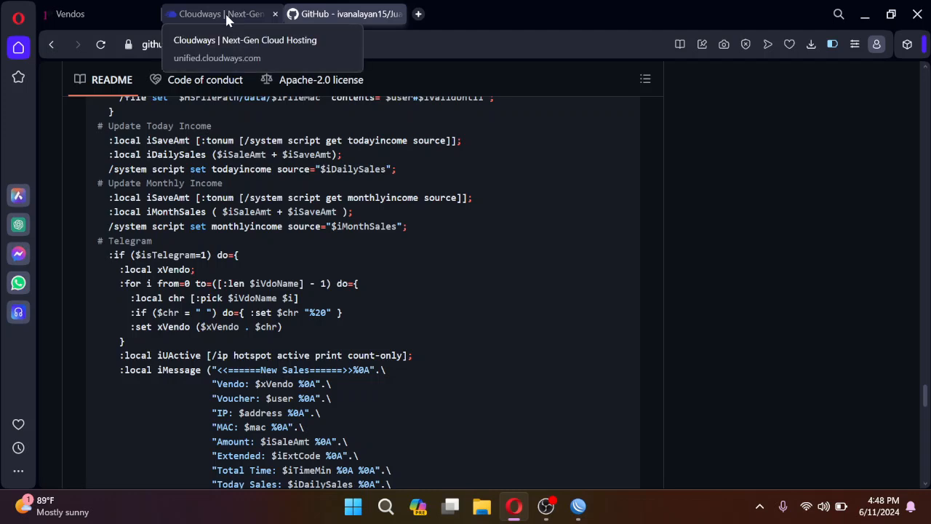
Return to the Vendos page and highlight the generated OnLogin script in the Script/Codes dialog
left_click(91, 13)
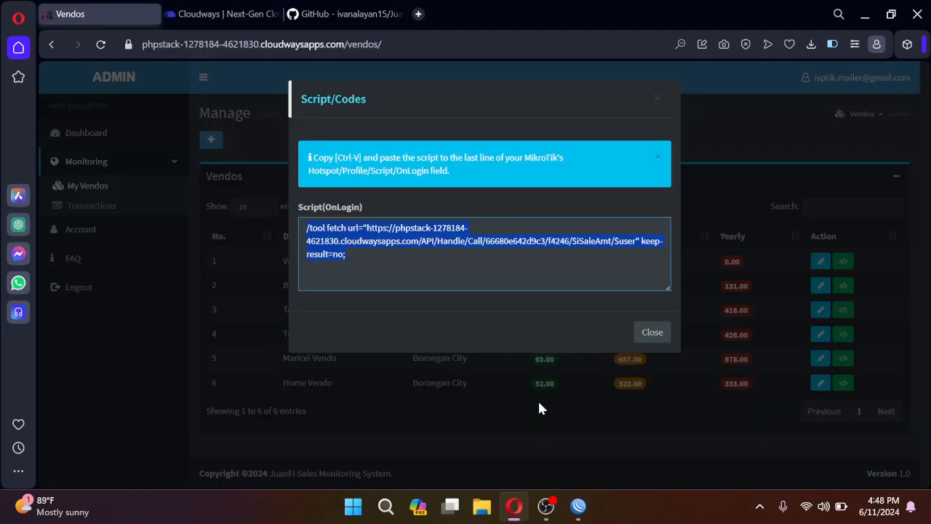
left_click_drag(349, 255, 305, 227)
left_click(485, 206)
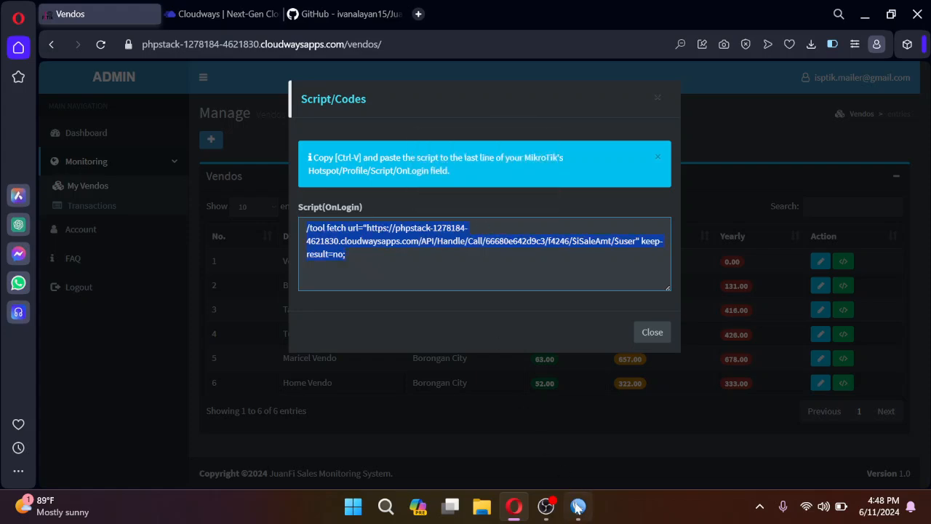
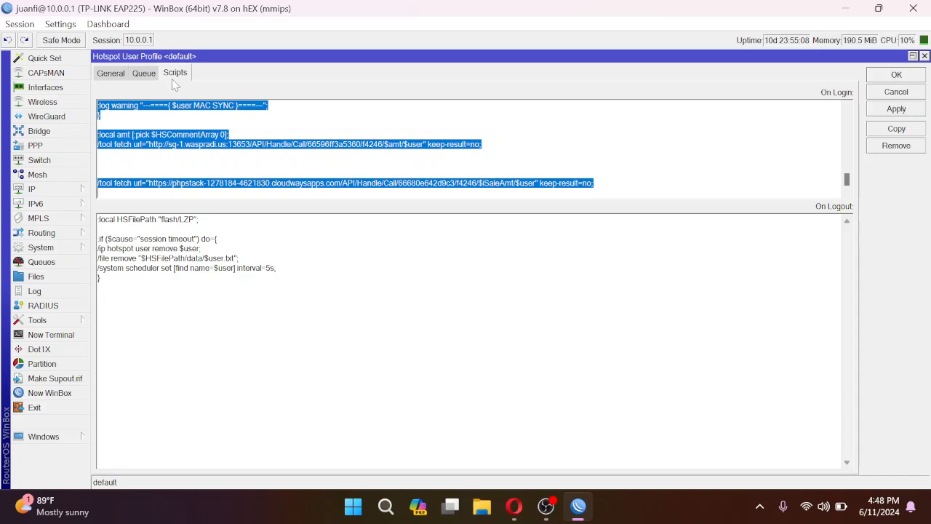
Switch to WinBox and highlight the pasted cloudwaysapps /tool fetch line in the On Login script
left_click(373, 175)
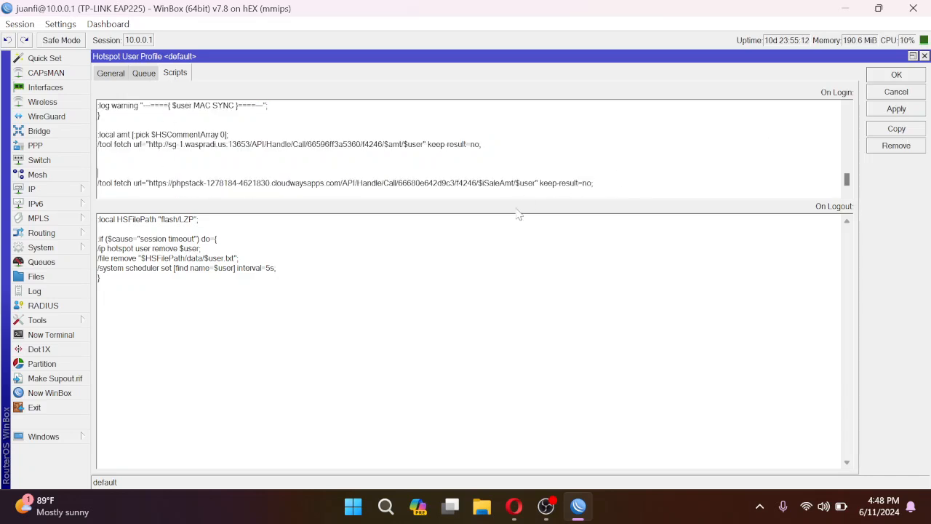
left_click_drag(623, 183, 102, 184)
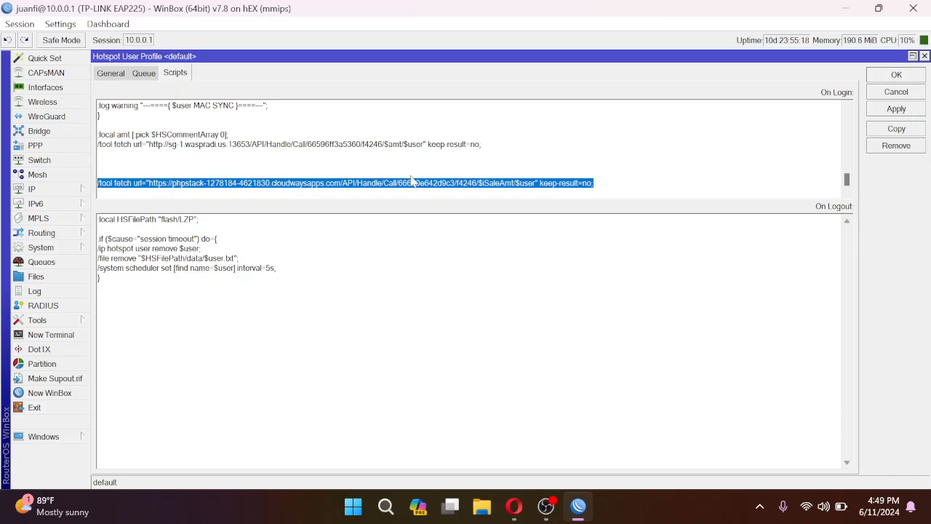
left_click(495, 172)
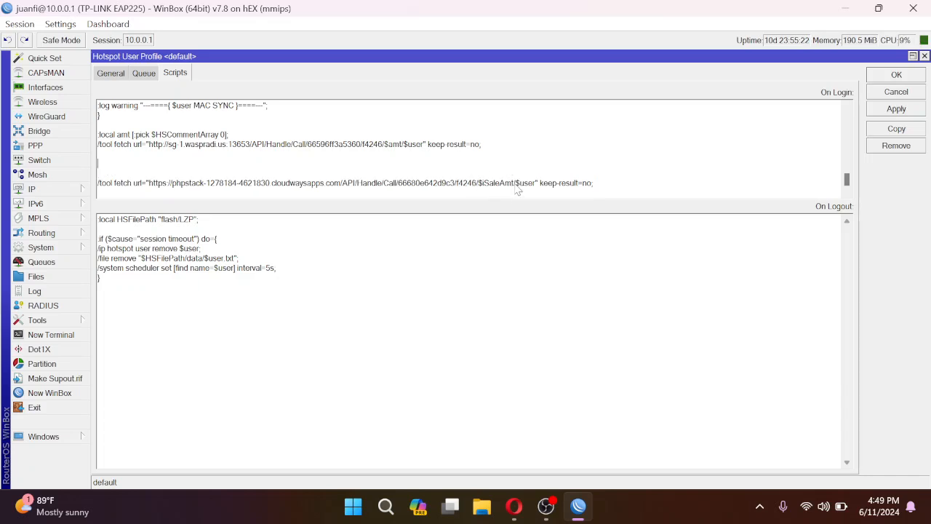
Try replacing $iSaleAmt with the $amt variable from the waspradi fetch line in the cloudwaysapps /tool fetch line
left_click(516, 148)
left_click_drag(511, 184, 485, 184)
left_click(502, 160)
left_click_drag(402, 145, 384, 144)
left_click_drag(517, 189, 483, 187)
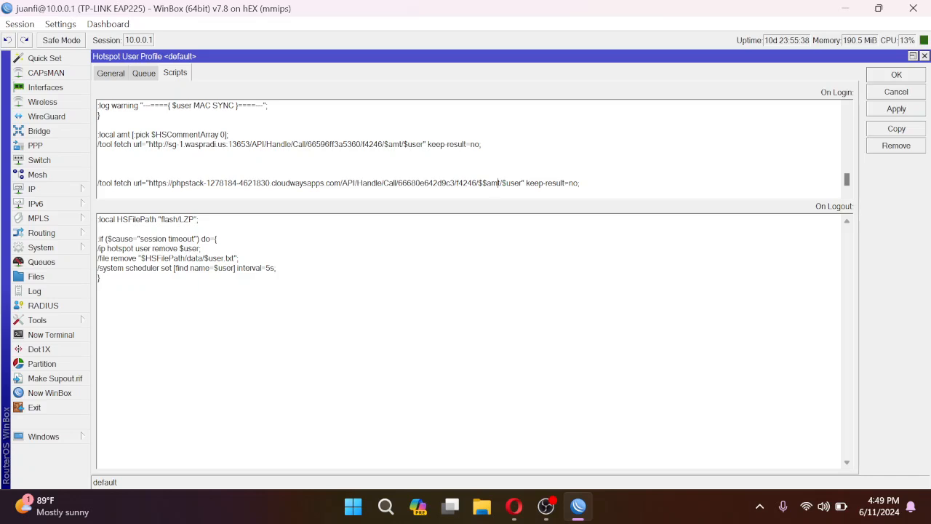
key("BackSpace")
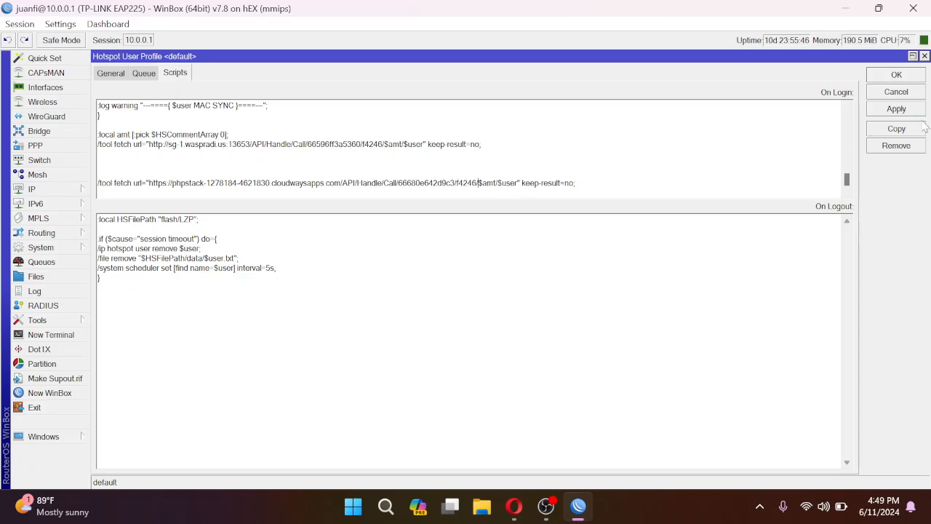
Discard the hotspot user profile edits, leave WinBox, and close the Script/Codes dialog on the Vendos page
left_click(902, 92)
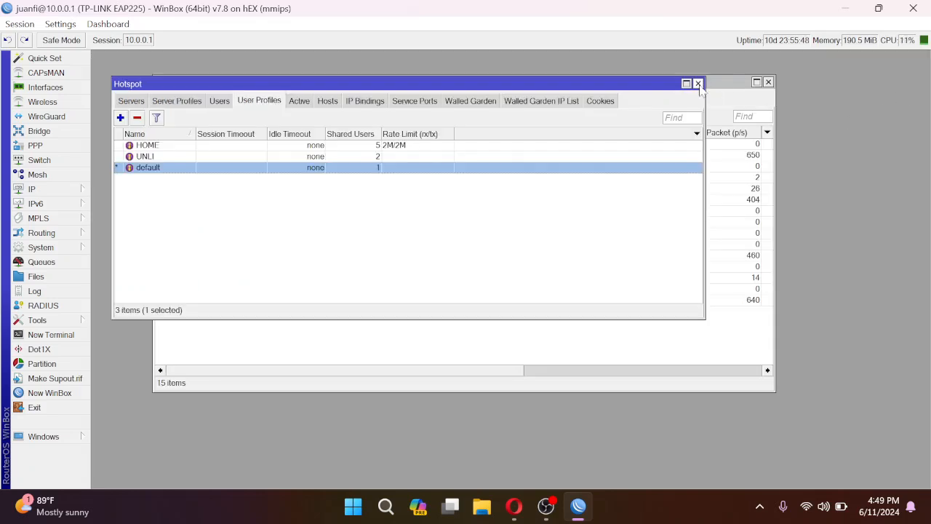
left_click(698, 83)
left_click(845, 8)
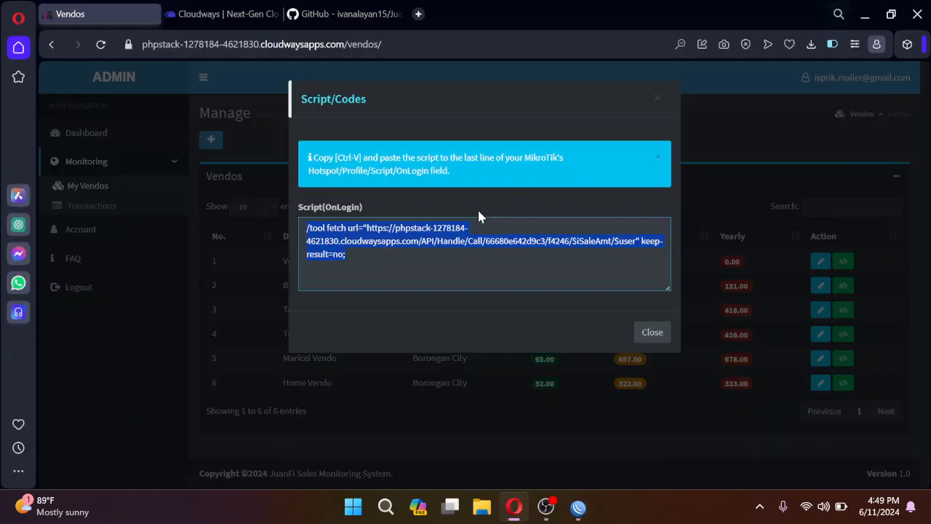
left_click(644, 331)
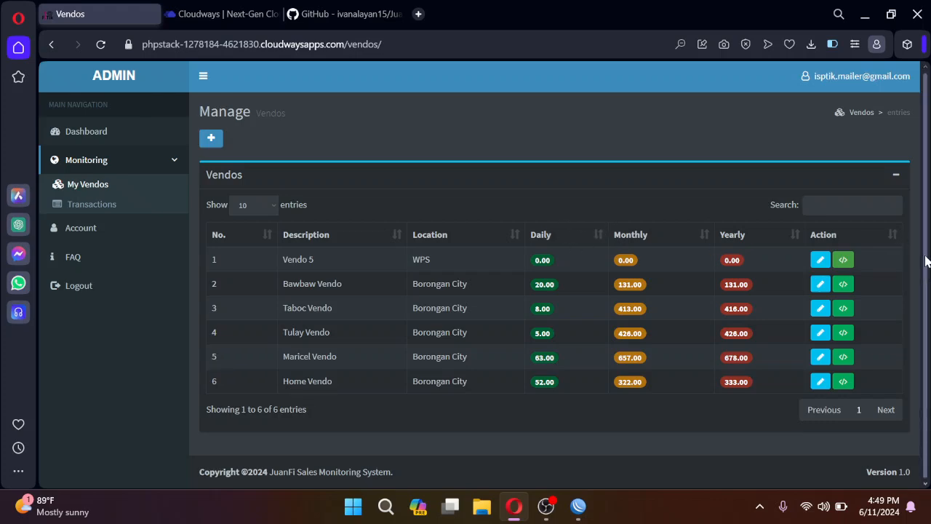
Switch to WinBox and open the IP Hotspot settings
left_click(578, 505)
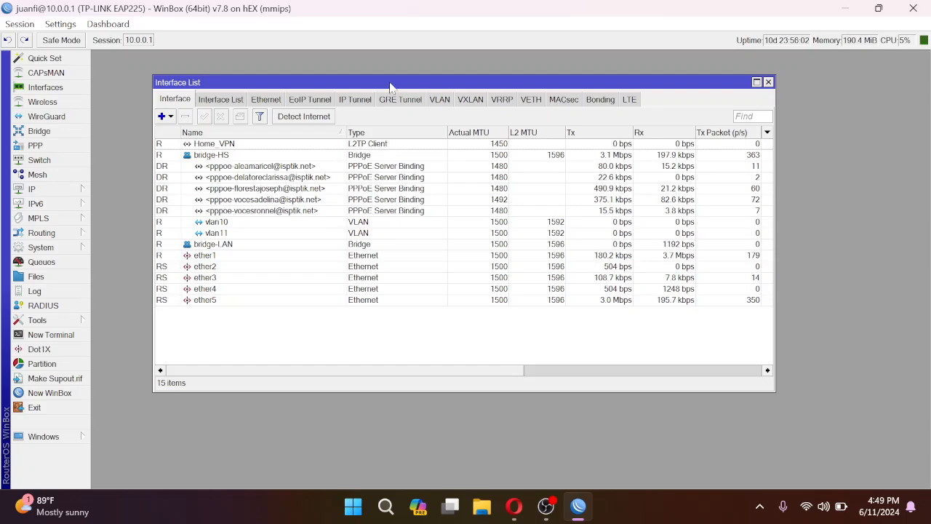
left_click_drag(392, 82, 407, 85)
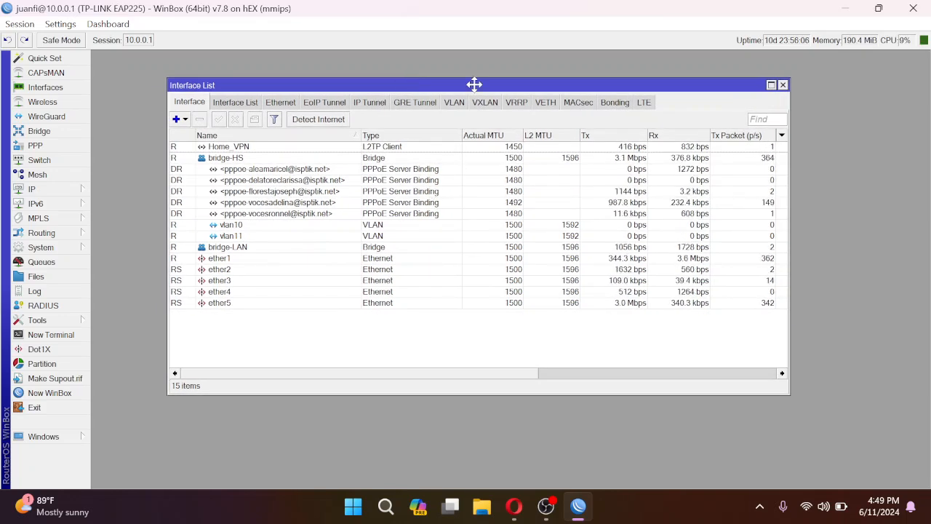
left_click_drag(476, 84, 478, 85)
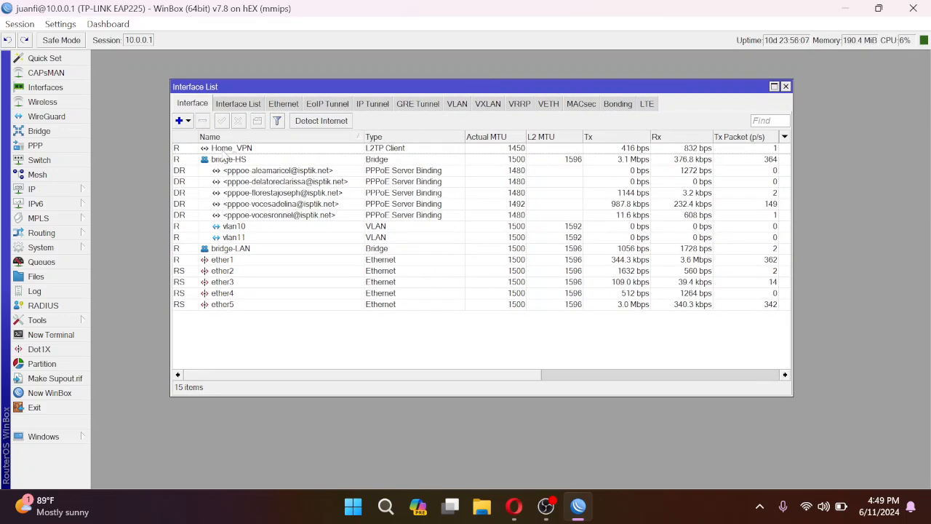
left_click(83, 191)
left_click(140, 236)
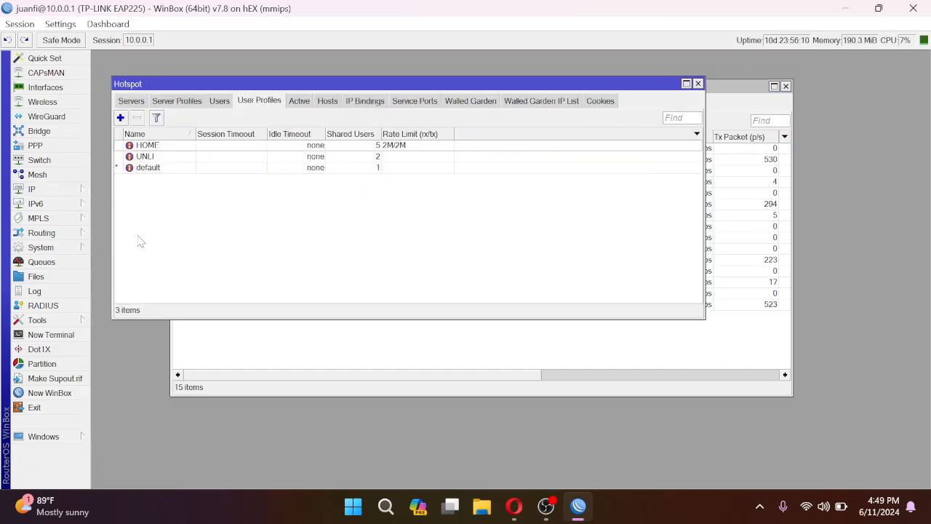
Look through the hotspot server profiles and servers, and inspect the server-HS settings without changing them
left_click(189, 102)
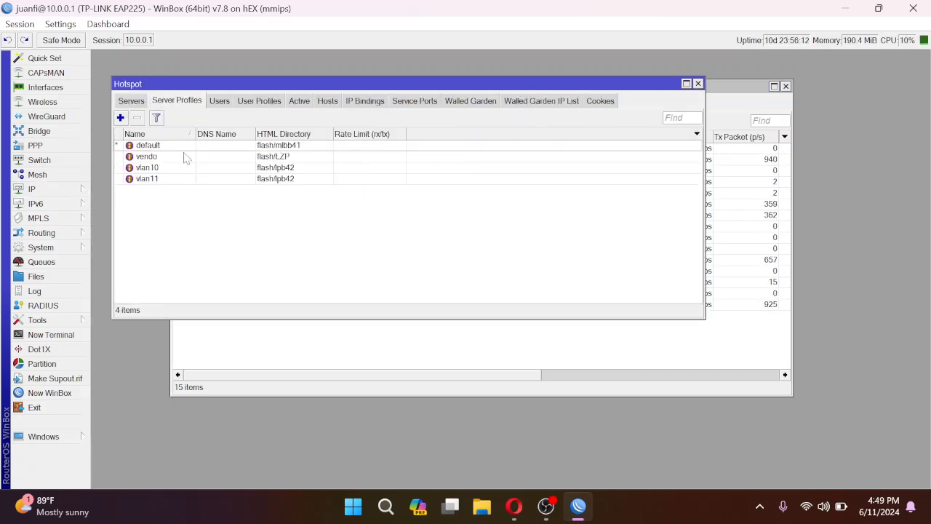
left_click(135, 104)
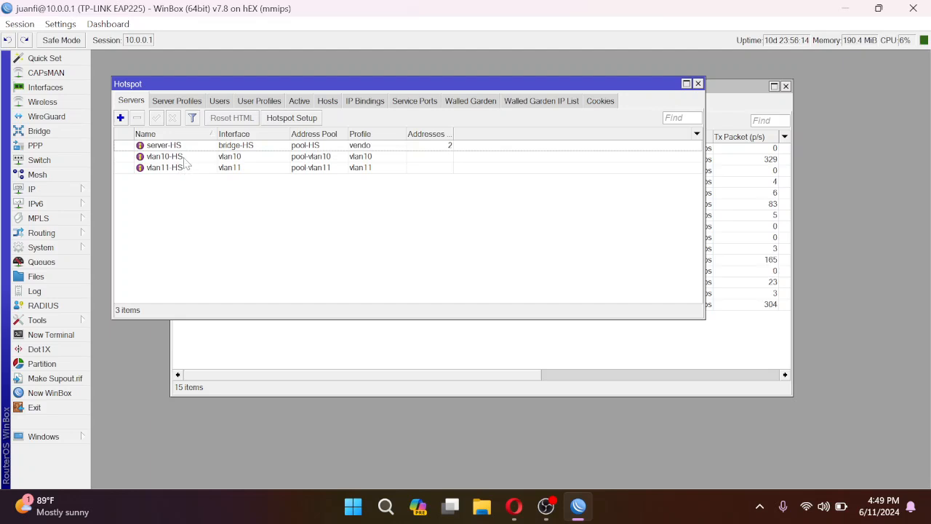
left_click(178, 146)
double_click(178, 146)
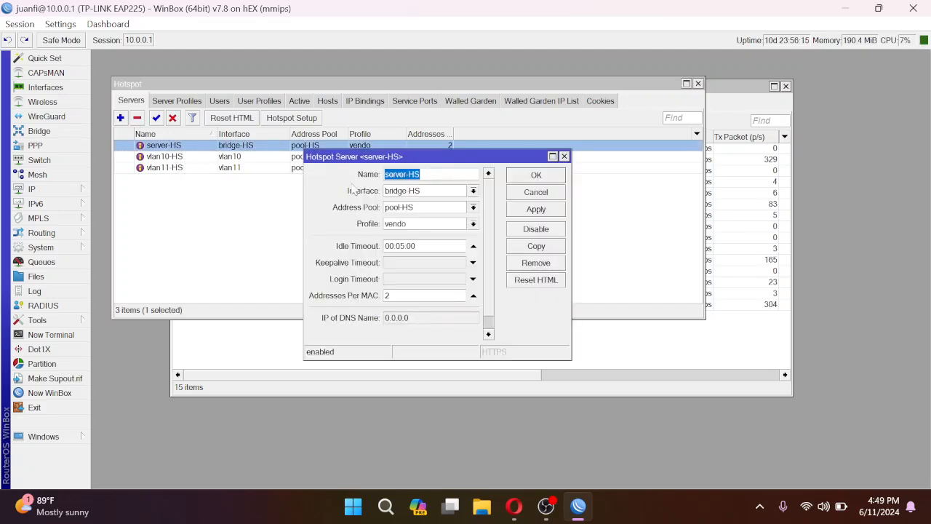
left_click(566, 154)
Inspect the Login settings of the default hotspot server profile, leaving them unchanged
left_click(177, 101)
double_click(175, 145)
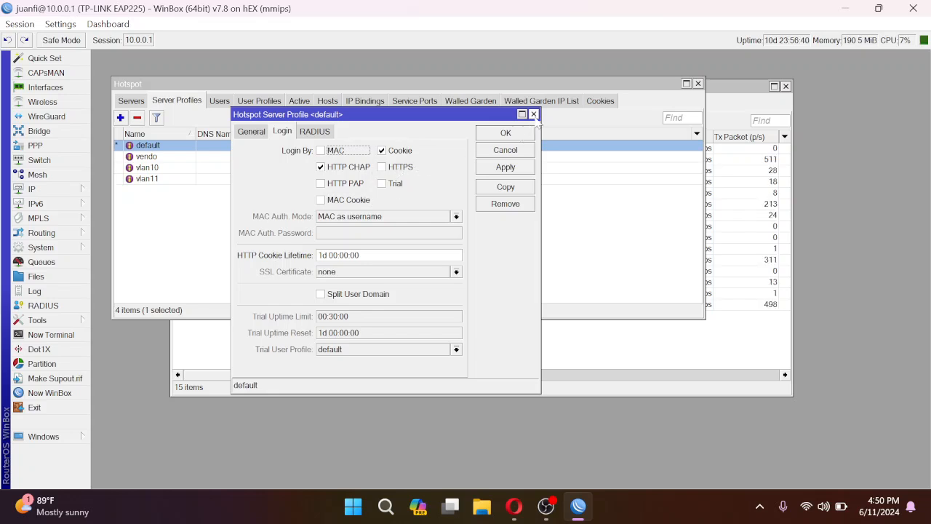
left_click_drag(396, 116, 475, 114)
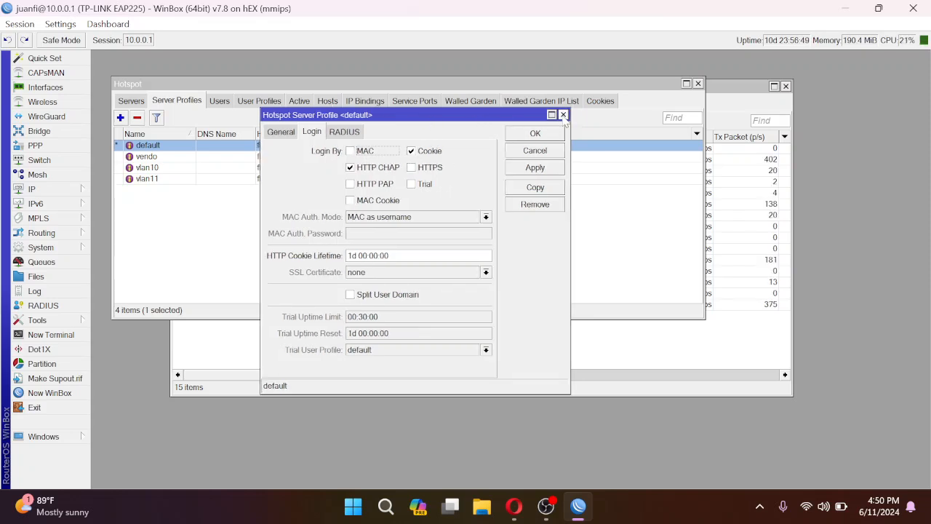
left_click(563, 115)
left_click_drag(630, 86, 602, 142)
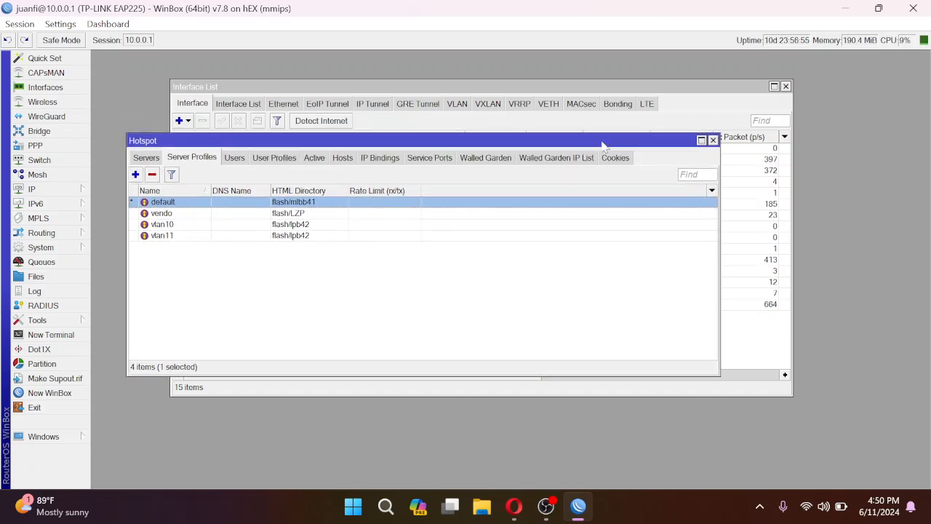
Switch back to the browser and look over the list of vendos with their daily, monthly and yearly sales
left_click(514, 505)
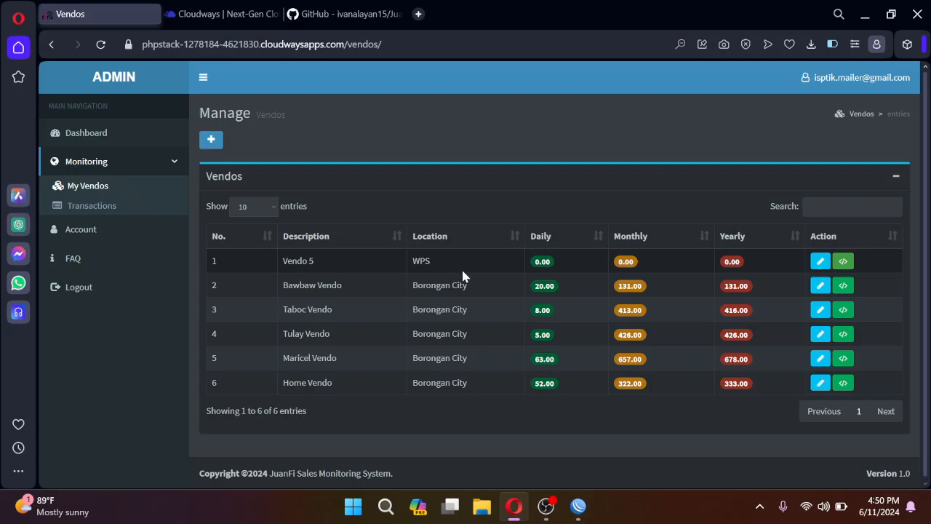
scroll(457, 262, "down", 1)
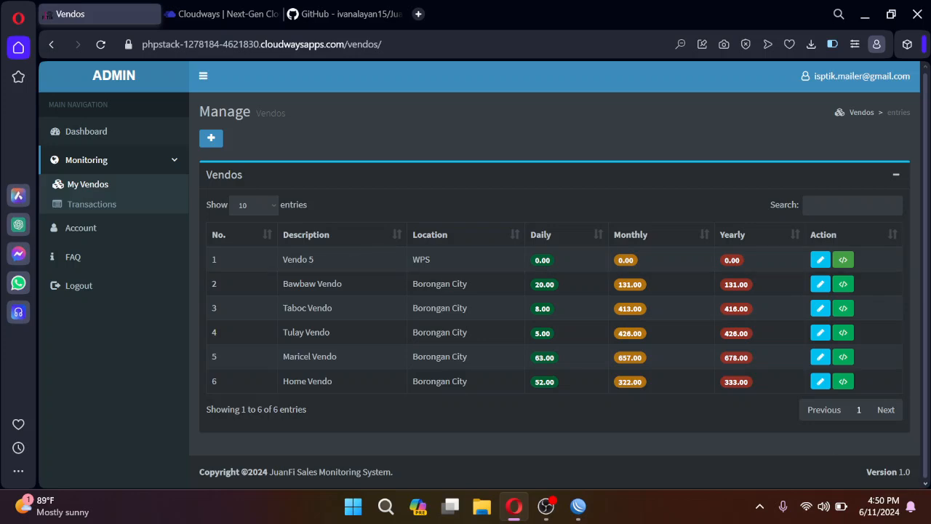
left_click_drag(926, 429, 926, 399)
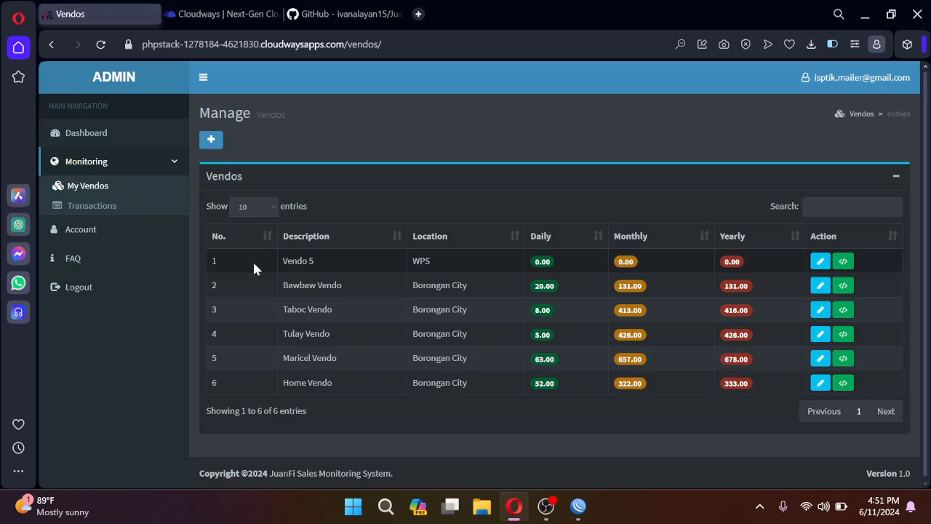
Open the Account page and examine the current subscription, the available vendo plans and the user profile
left_click(104, 210)
left_click(99, 231)
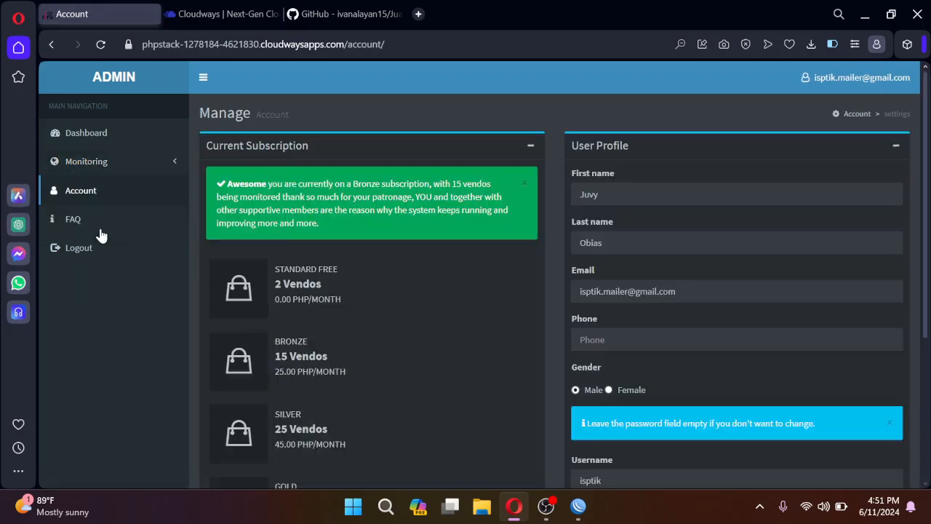
scroll(420, 265, "down", 3)
scroll(420, 264, "up", 1)
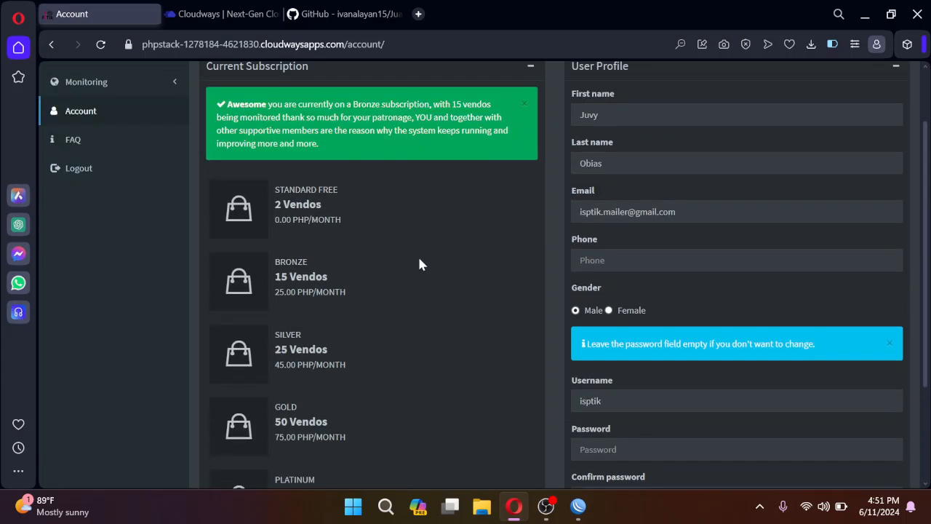
scroll(420, 264, "down", 1)
scroll(419, 264, "up", 3)
scroll(419, 264, "down", 3)
scroll(419, 265, "up", 4)
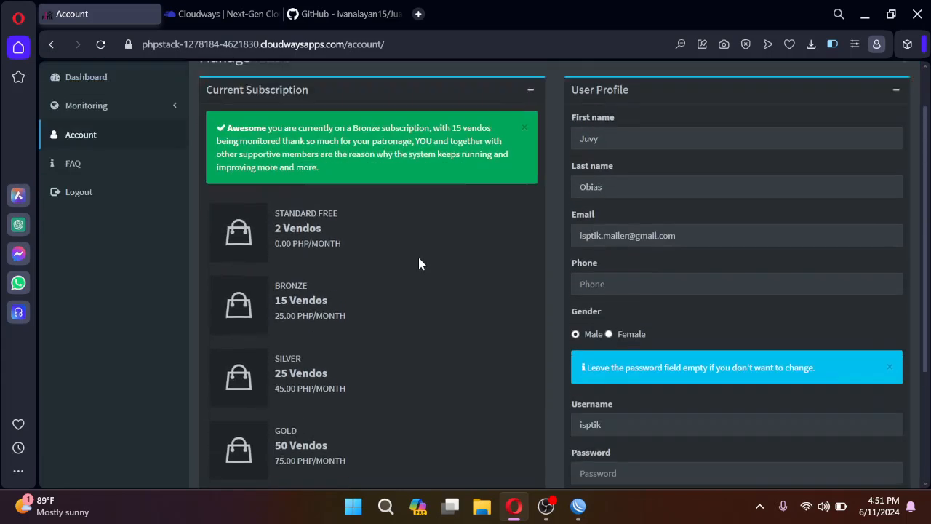
Open the Dashboard and review the sales totals and the Daily Sales and Monthly Sales charts
left_click(109, 134)
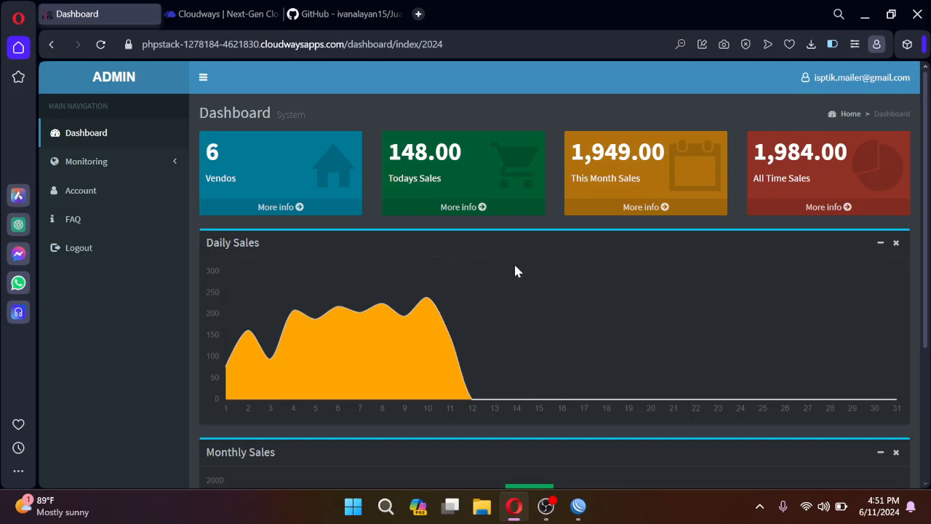
scroll(529, 278, "down", 1)
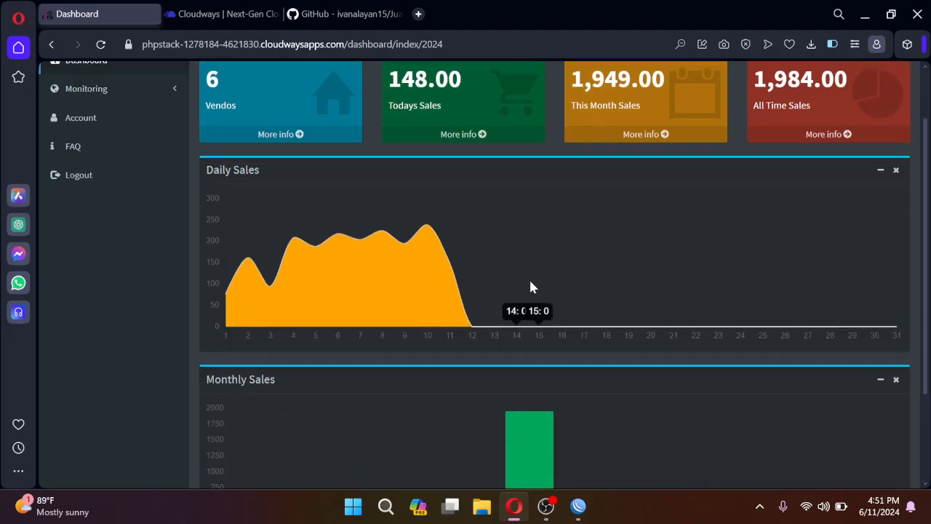
scroll(510, 266, "up", 1)
scroll(602, 269, "down", 1)
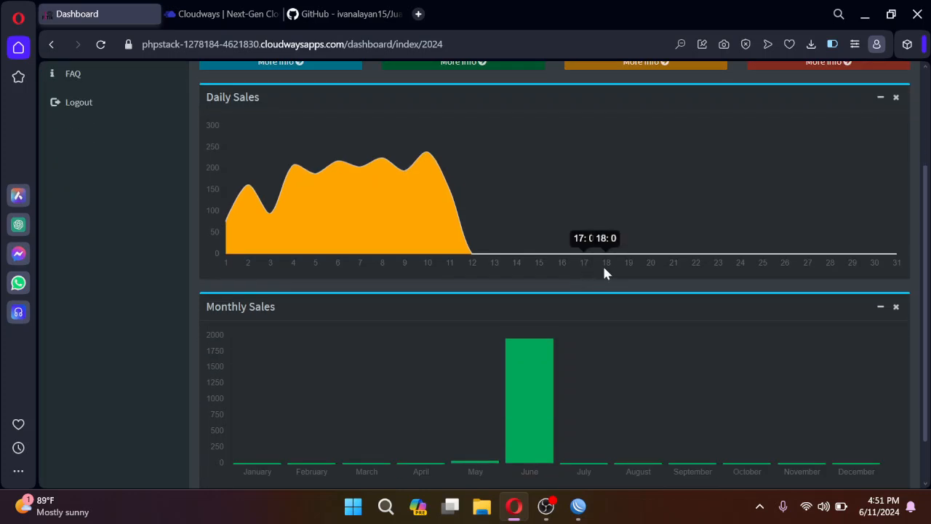
scroll(616, 267, "up", 3)
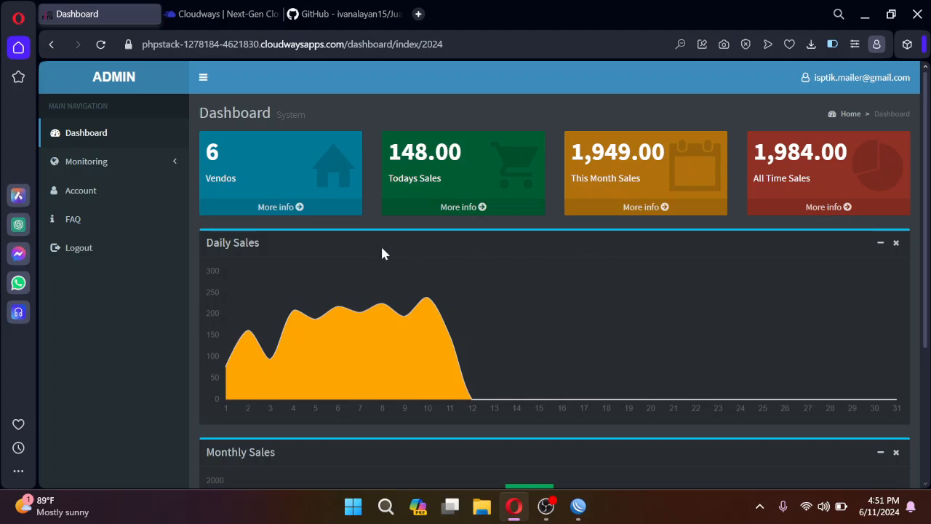
Open the FAQ and display the answer to the question "How to you use and setup?"
left_click(95, 221)
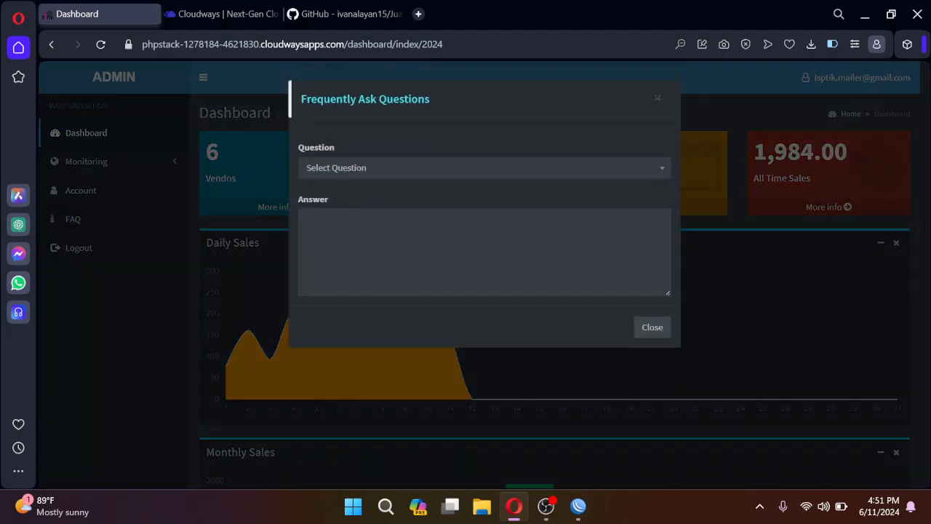
left_click(378, 175)
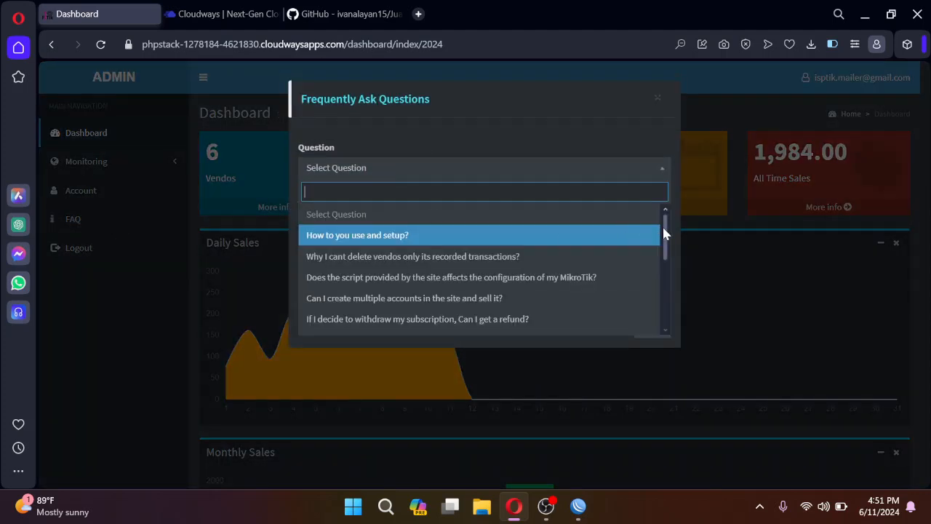
left_click_drag(665, 233, 668, 244)
scroll(509, 264, "up", 3)
left_click(405, 234)
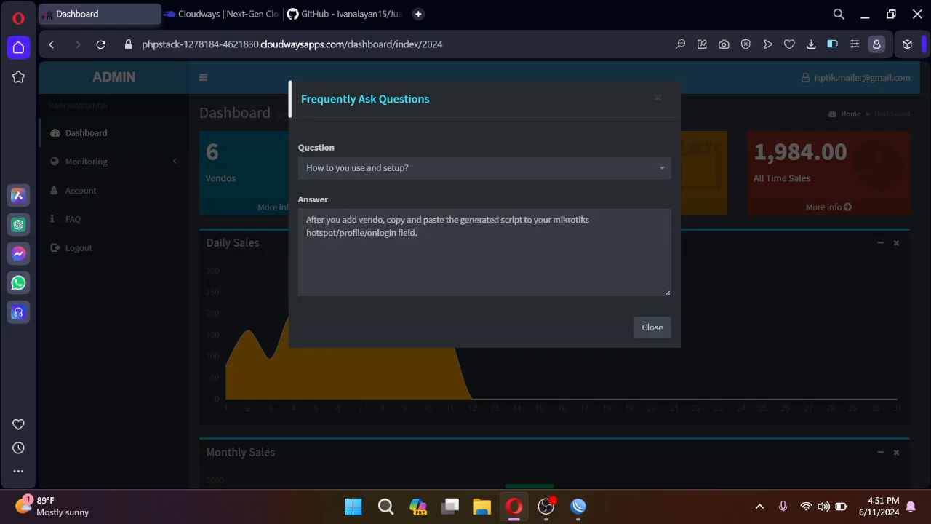
Filter the FAQ questions by "how", pick the setup question again and highlight its answer
left_click(558, 180)
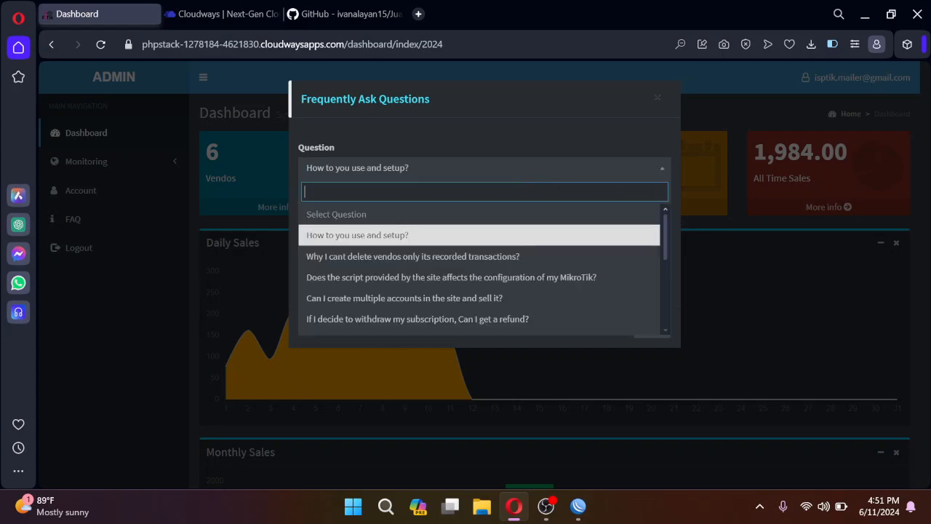
type("how")
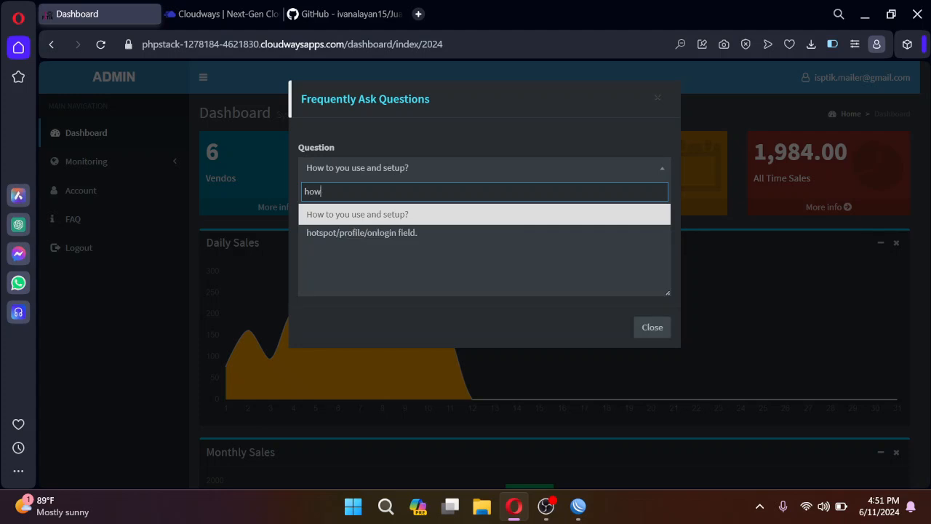
left_click(392, 215)
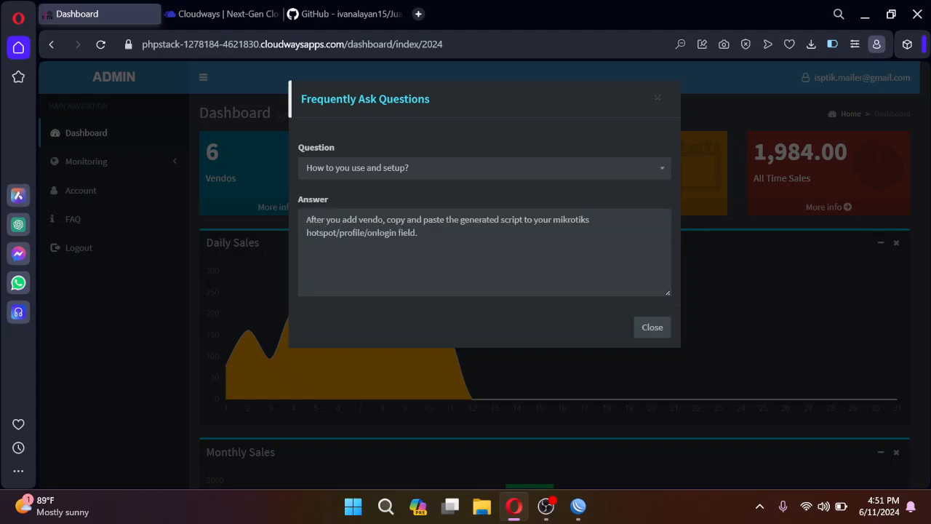
triple_click(396, 220)
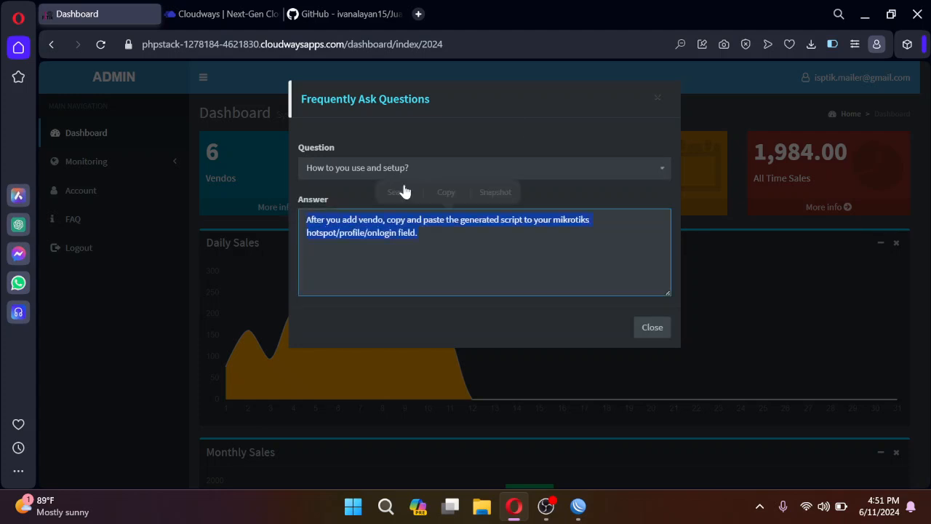
left_click(417, 169)
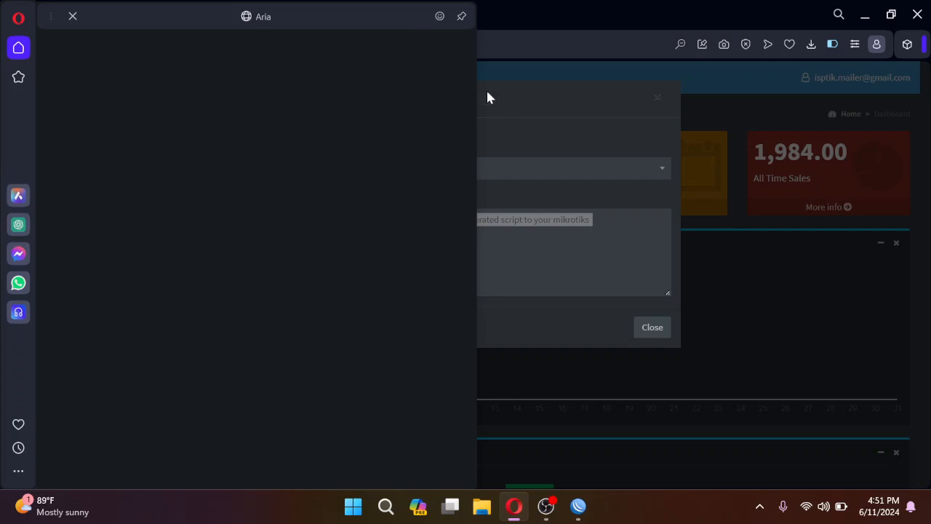
left_click(74, 18)
left_click(19, 47)
Read the FAQ answers on whether the service is free or a trial and whether the site is safe, and close the FAQ
left_click(663, 173)
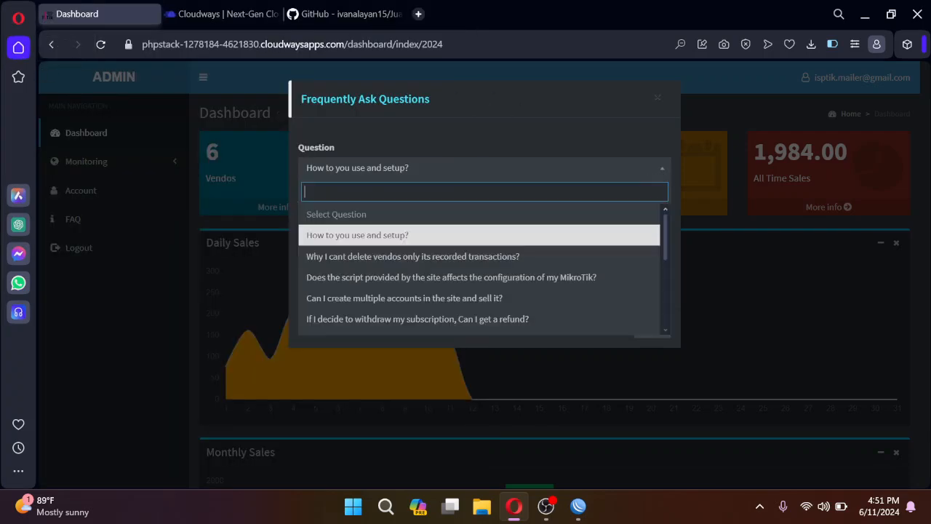
left_click_drag(667, 236, 665, 313)
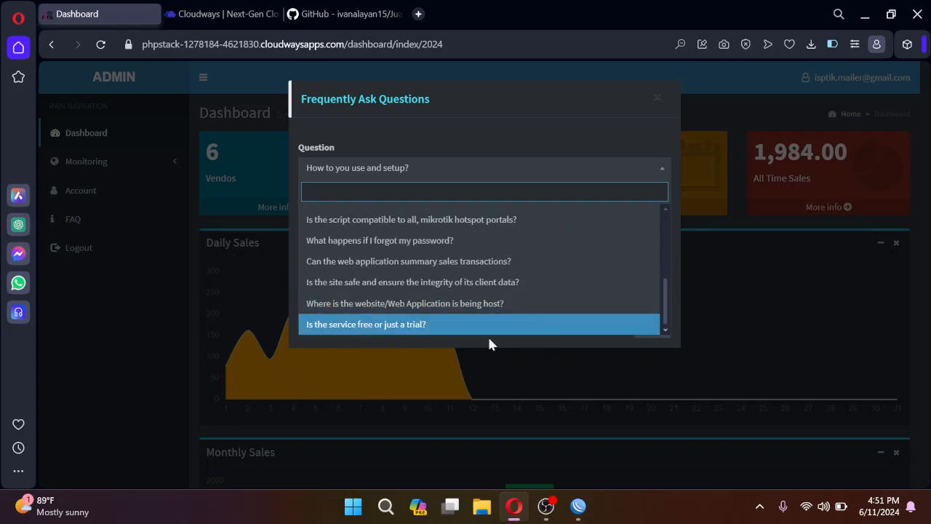
left_click(426, 325)
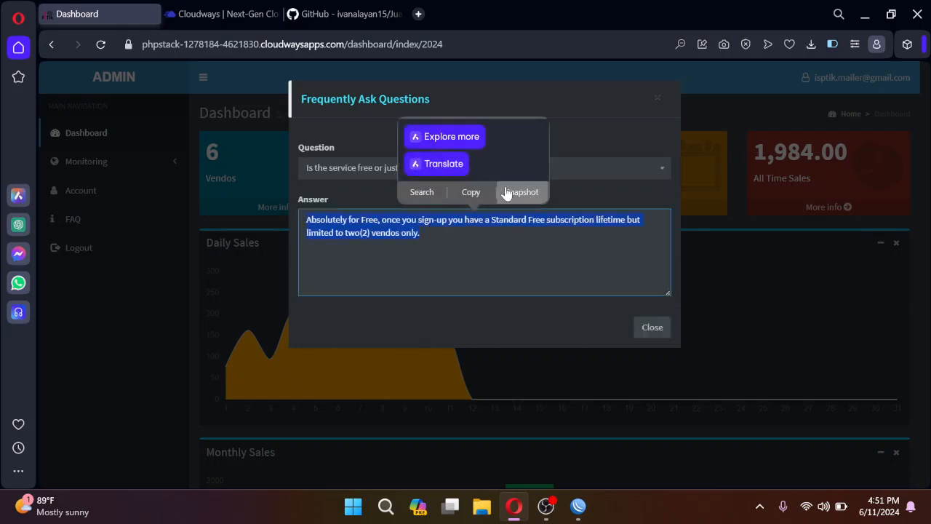
left_click(615, 170)
left_click(489, 283)
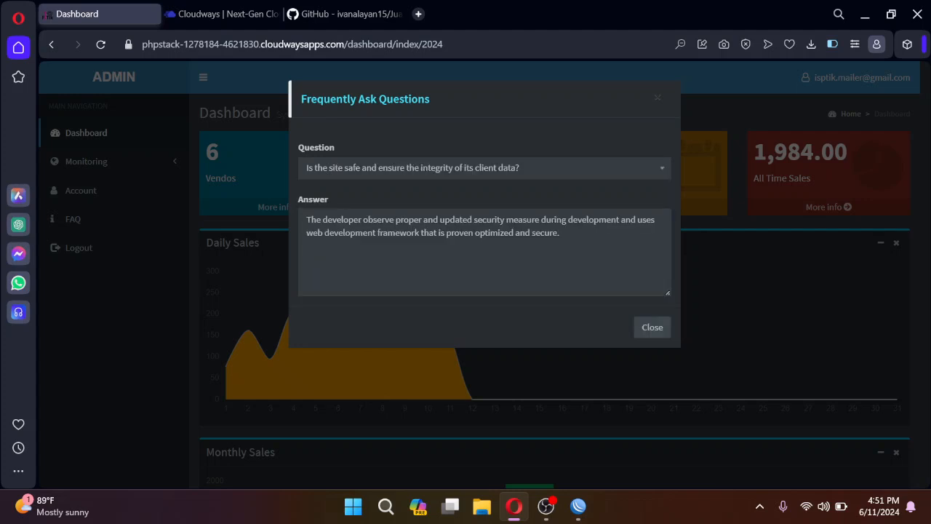
left_click(652, 326)
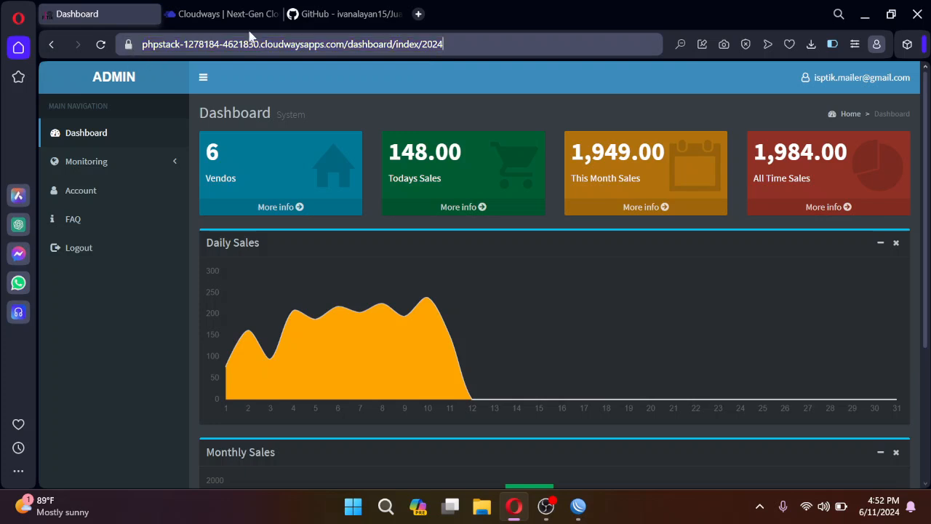
Look at the hosted applications on the Cloudways page and return to the sales Dashboard
left_click(224, 14)
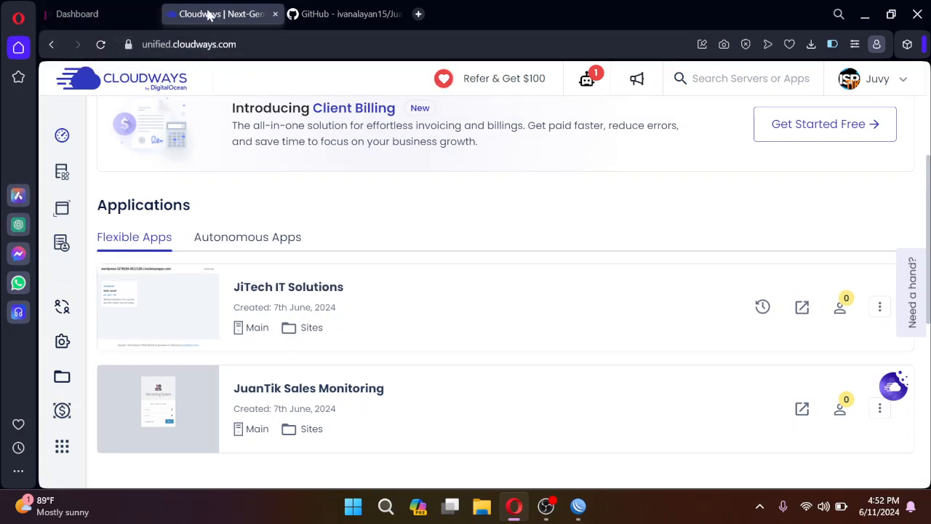
left_click(138, 14)
left_click(228, 17)
left_click(109, 15)
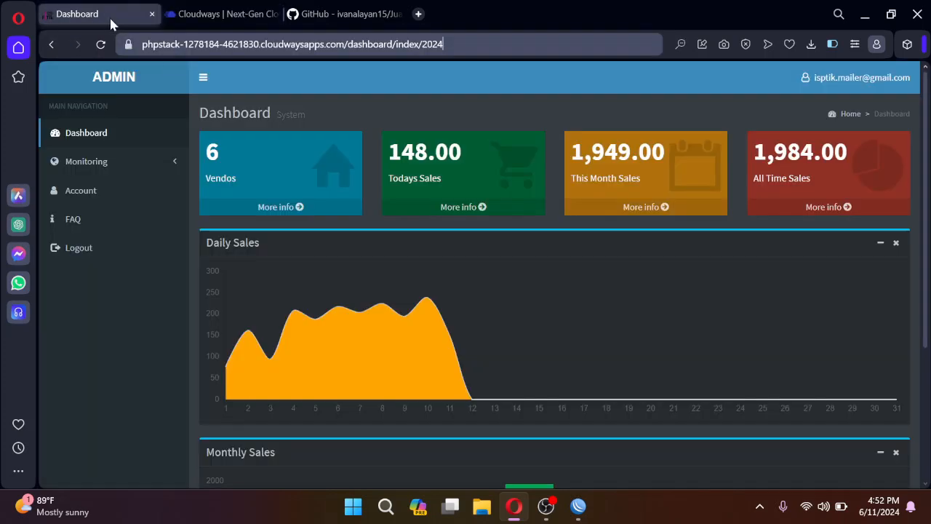
Highlight the dashboard's web address and check the site's connection security information
left_click_drag(444, 45, 106, 28)
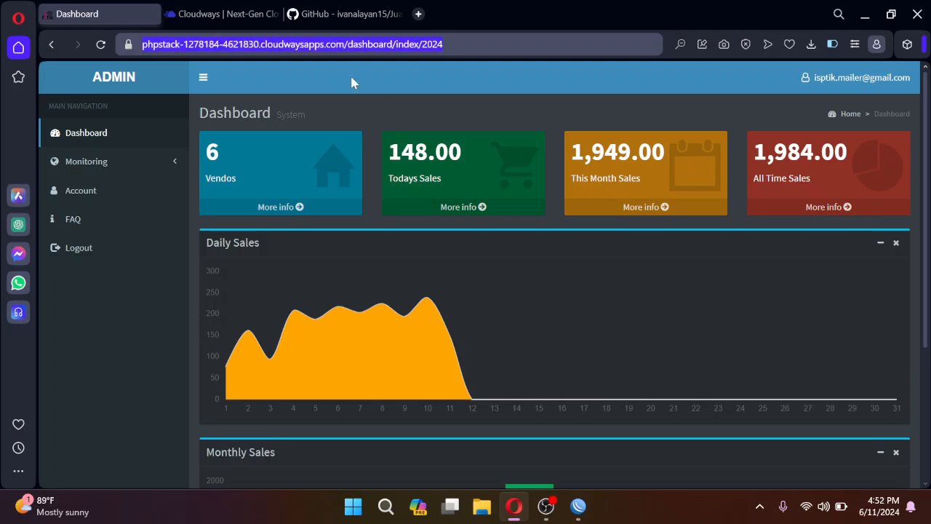
left_click(129, 45)
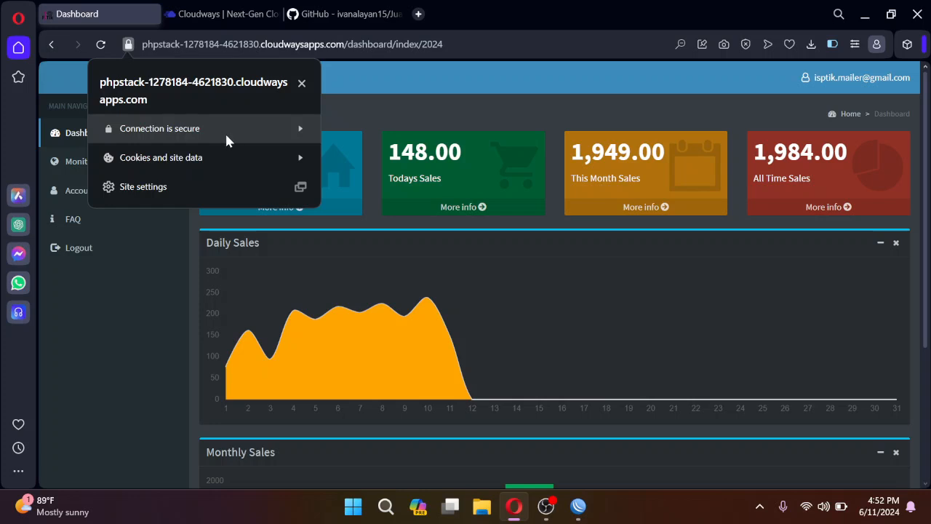
left_click(397, 45)
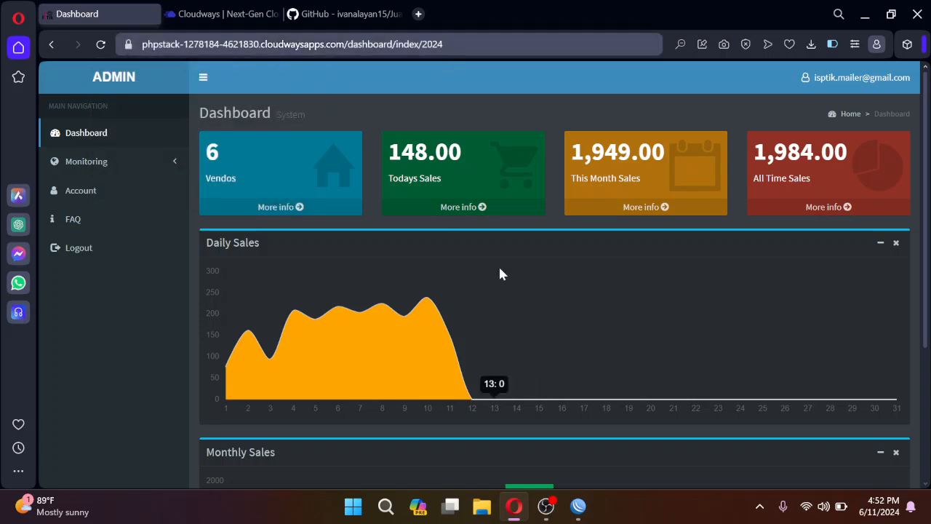
key("Return")
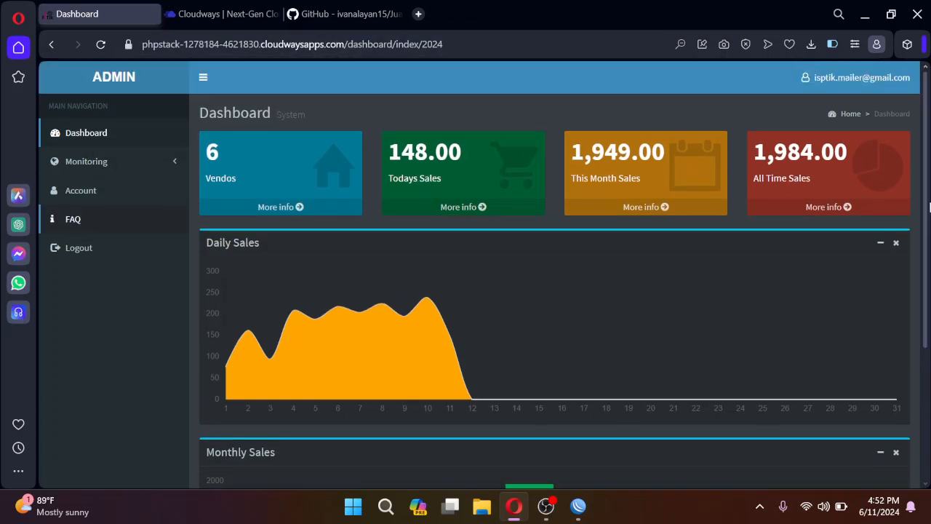
left_click_drag(927, 268, 928, 247)
left_click_drag(441, 45, 120, 48)
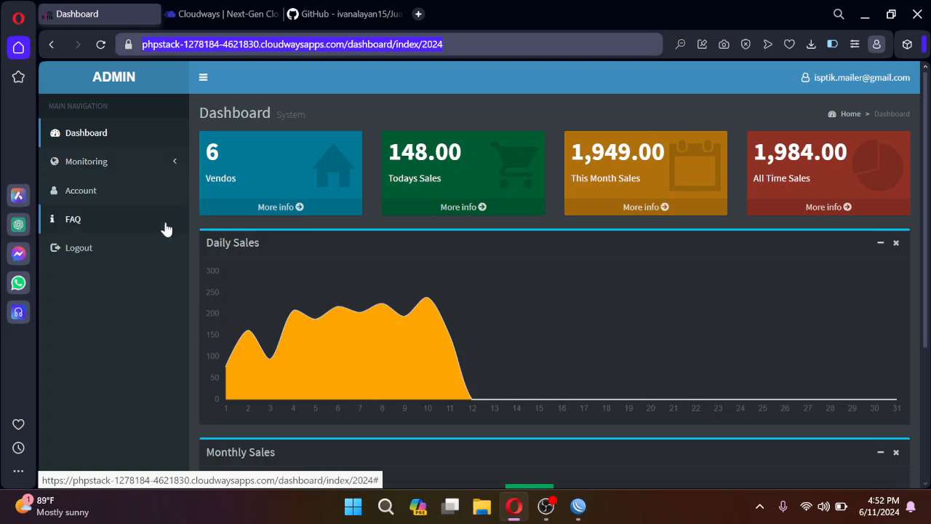
Revisit the Account page, the My Vendos list and the Transactions list
left_click(109, 201)
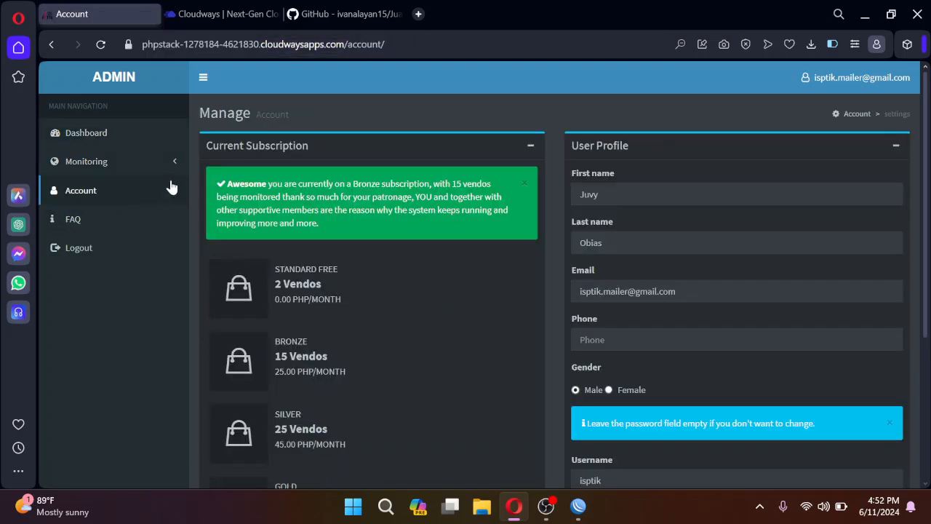
left_click(169, 163)
left_click(106, 192)
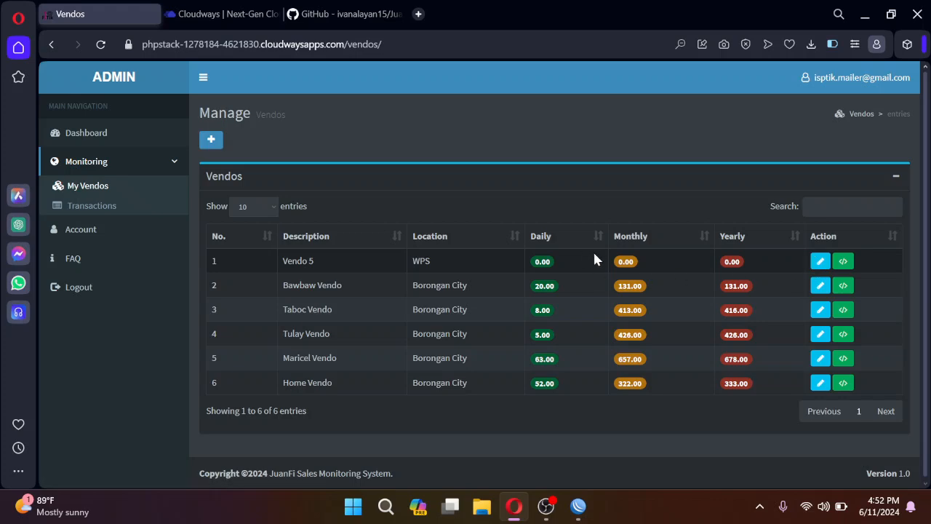
left_click(115, 211)
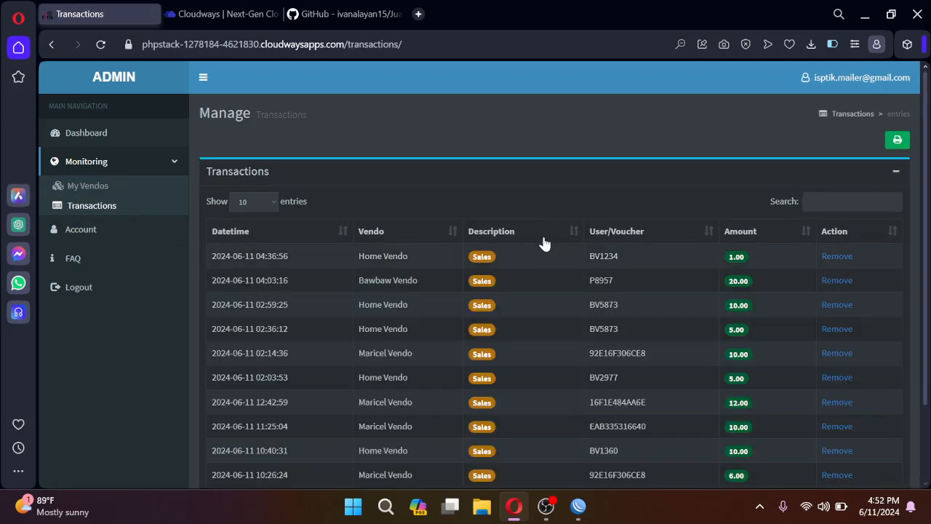
Preview the sales report for Vendo 5 from the Transactions page, cancel printing and close the report
left_click(895, 144)
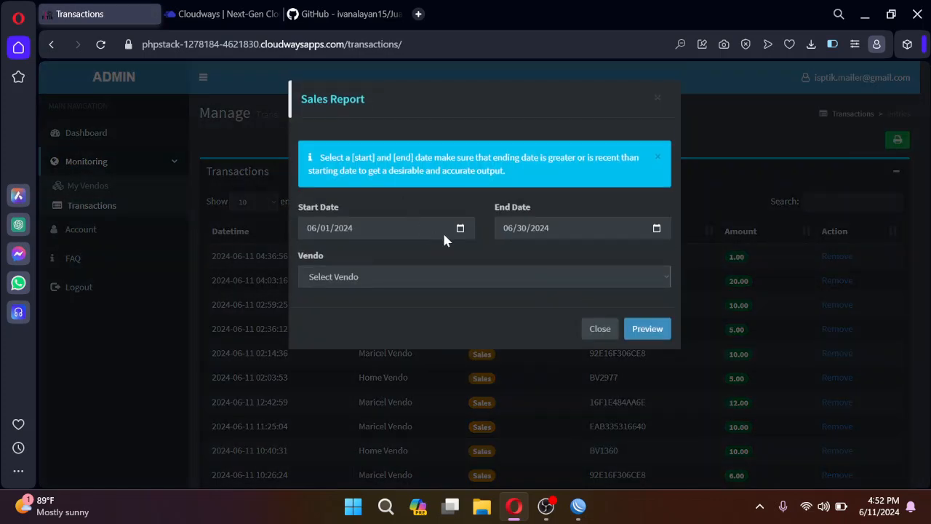
left_click(415, 277)
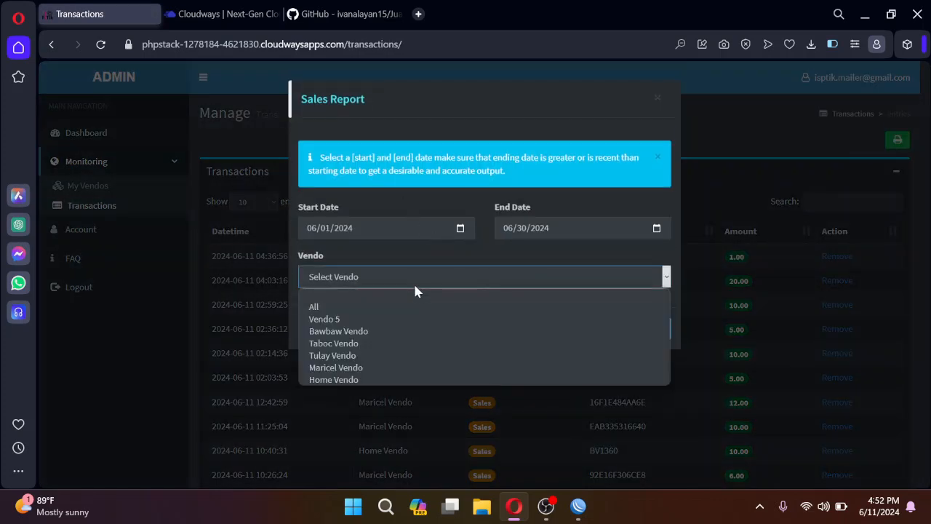
left_click(386, 321)
left_click(647, 328)
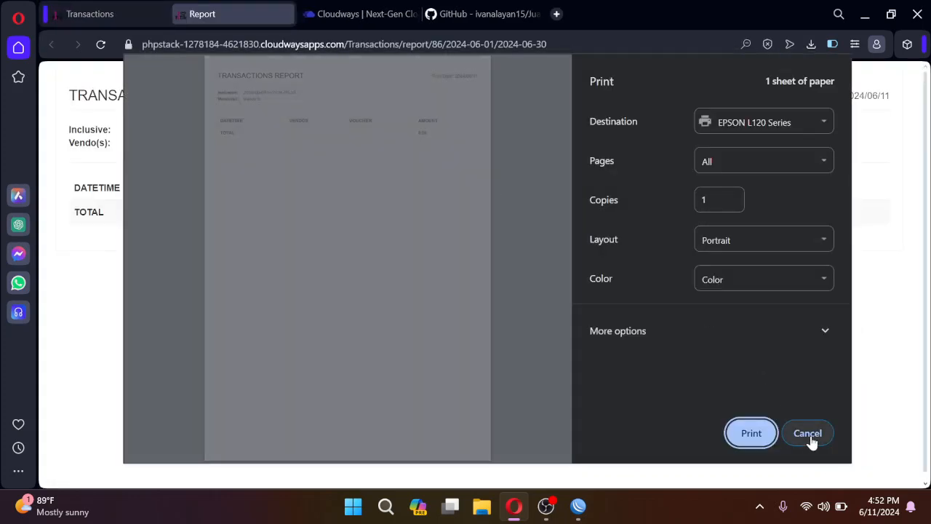
left_click(809, 436)
left_click(285, 15)
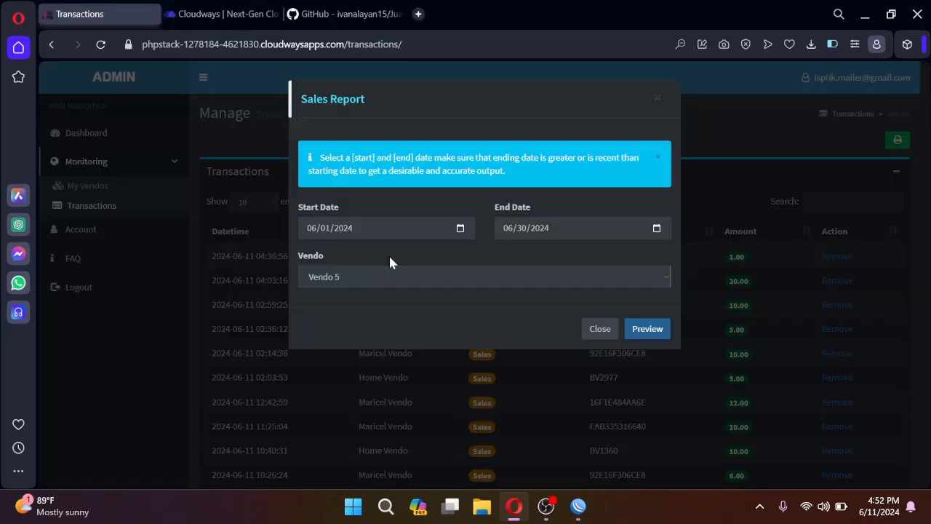
Preview the sales report for Home Vendo, cancel printing, look through its transactions and close the report
left_click(360, 277)
left_click(361, 380)
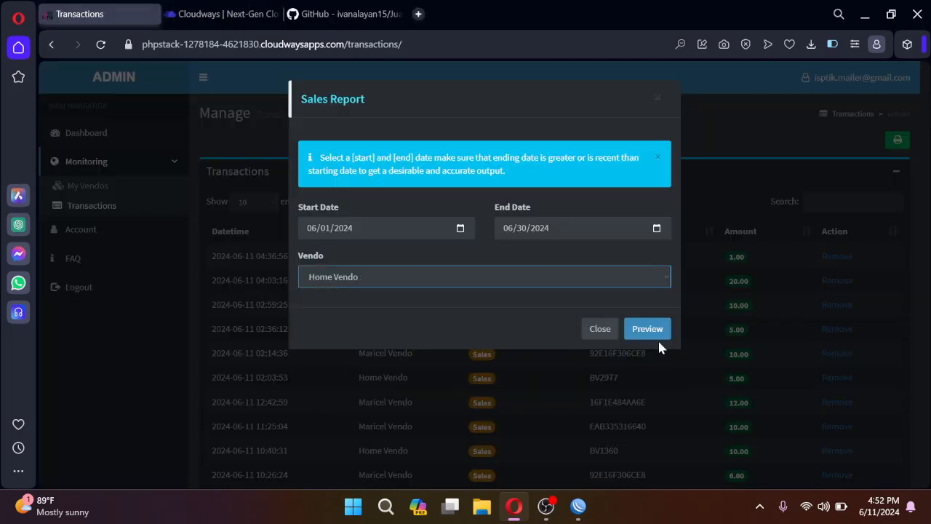
left_click(650, 330)
left_click(807, 434)
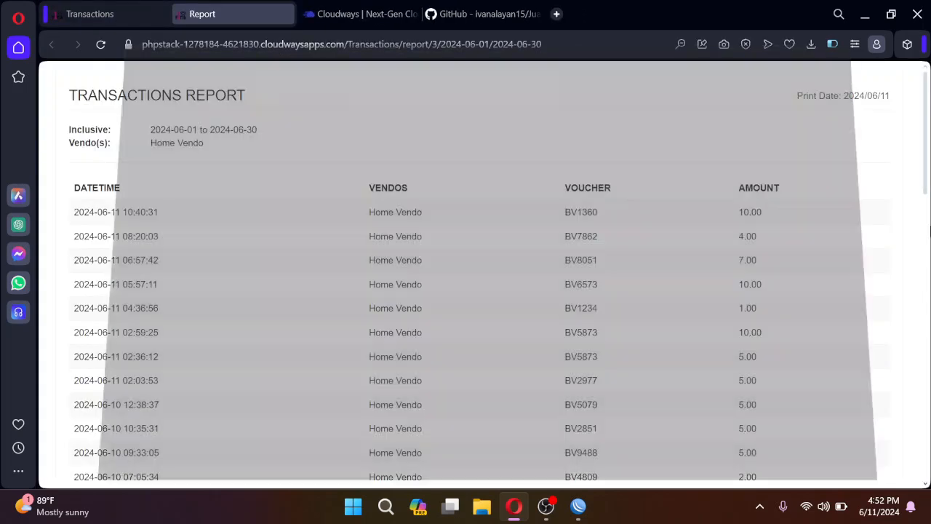
scroll(886, 110, "down", 10)
scroll(886, 111, "up", 10)
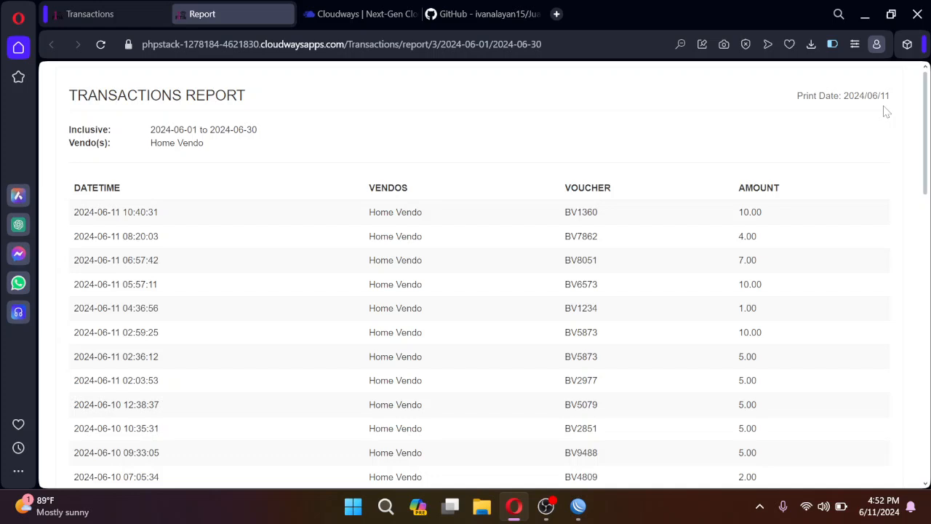
left_click(285, 14)
Inspect the start and end date calendars of the sales report, keeping the current date range
left_click(460, 228)
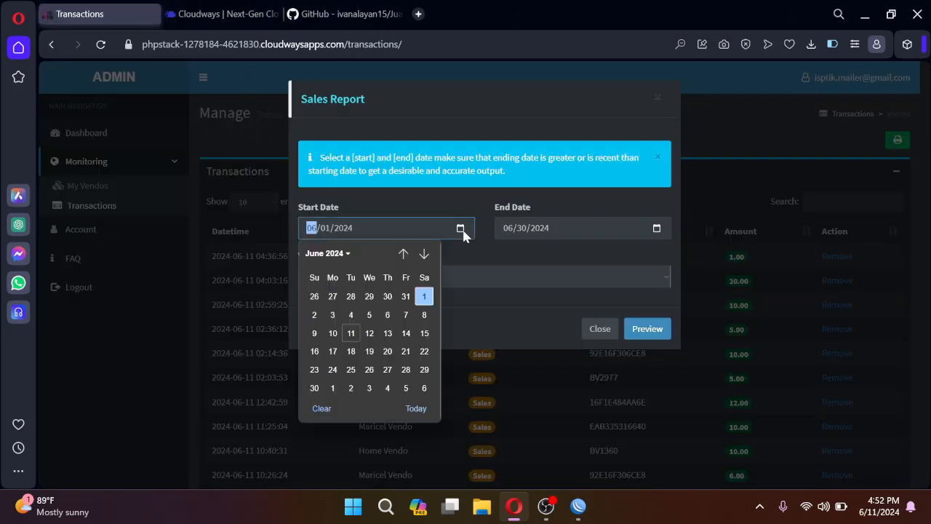
left_click(461, 229)
left_click(460, 229)
left_click(657, 229)
left_click(461, 229)
left_click(657, 229)
left_click(459, 228)
Preview the sales report with the vendo set to All, cancel printing and look through the listed transactions
left_click(481, 277)
left_click(481, 277)
left_click(345, 305)
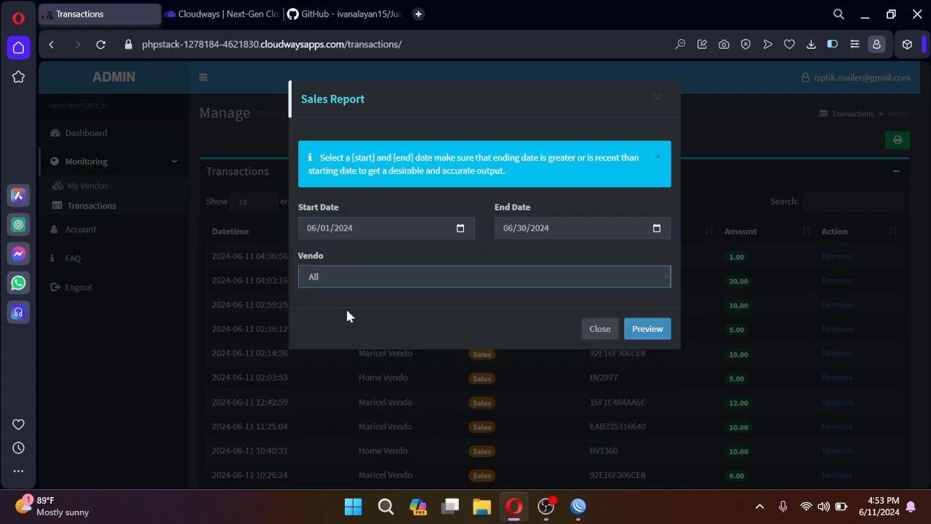
left_click(647, 329)
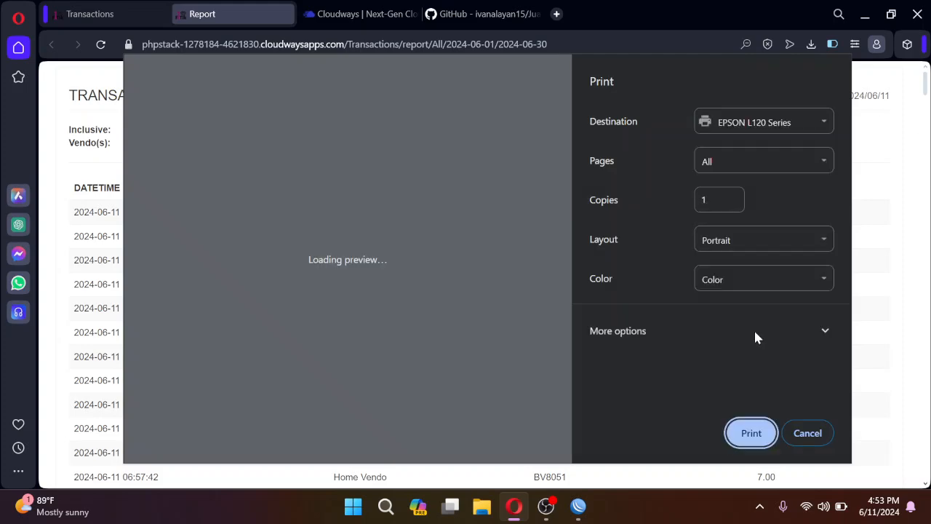
left_click(807, 433)
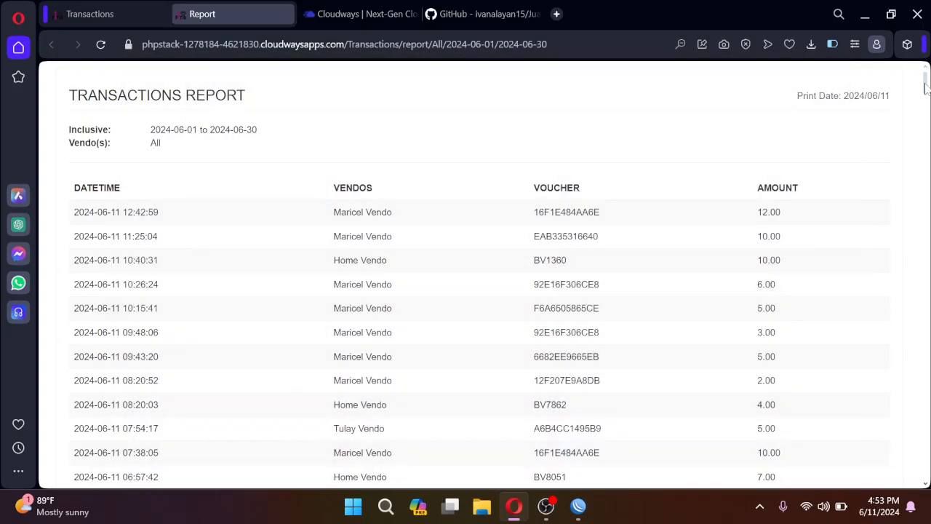
mouse_move(927, 88)
left_mouse_down()
mouse_move(928, 97)
mouse_move(930, 83)
left_mouse_up()
scroll(434, 243, "down", 6)
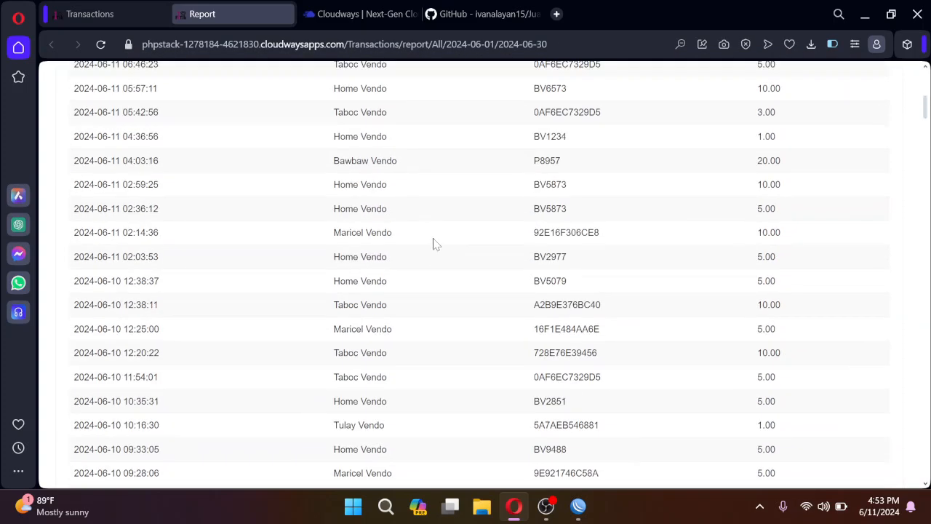
Review the first entries of the transactions report for all vendos, and close both the report and the Sales Report dialog
scroll(430, 237, "up", 6)
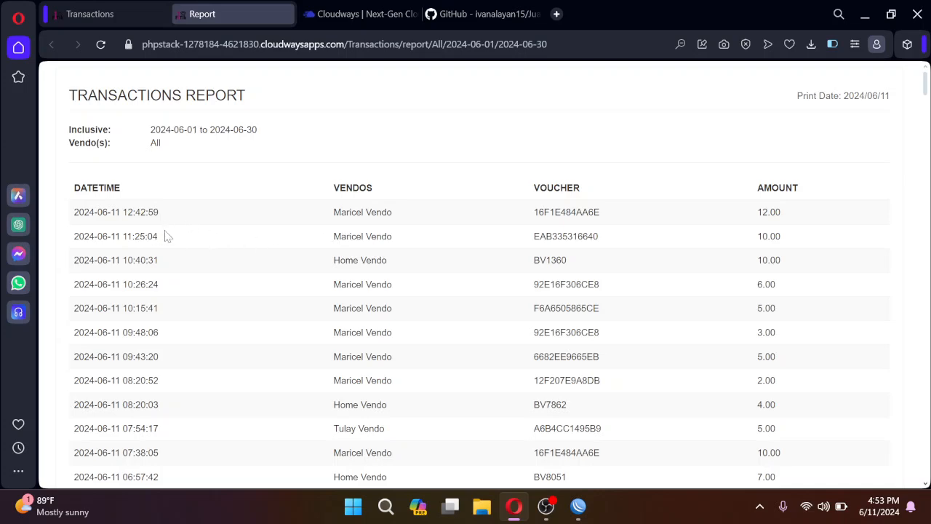
left_click_drag(164, 219, 73, 212)
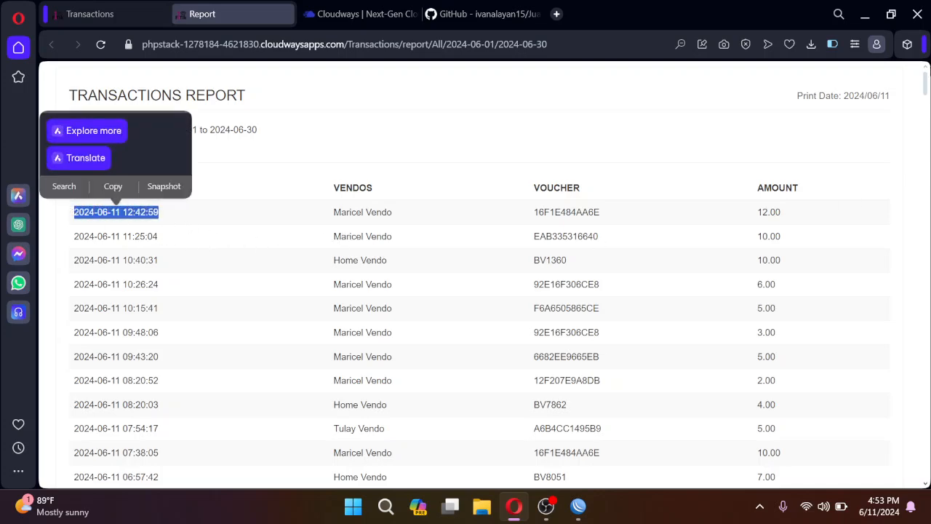
mouse_move(926, 83)
left_mouse_down()
mouse_move(927, 91)
mouse_move(926, 83)
left_mouse_up()
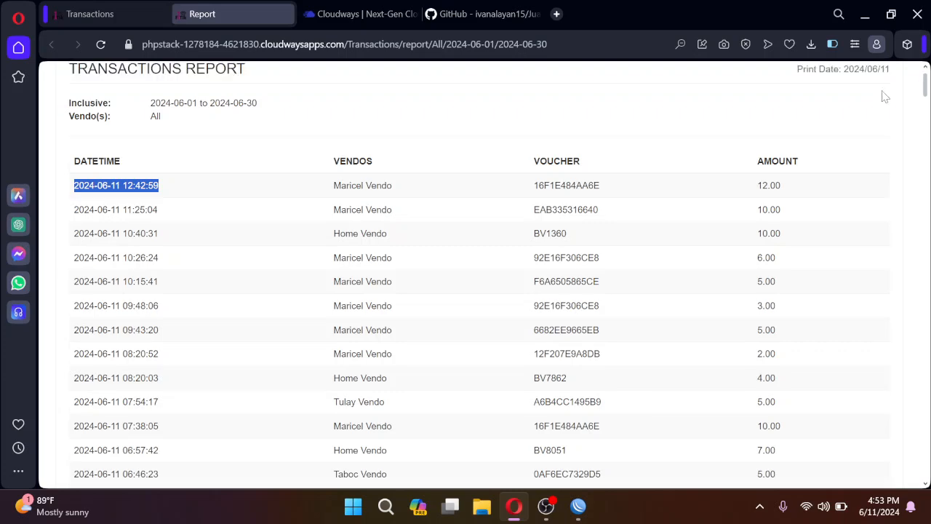
scroll(408, 292, "down", 5)
scroll(415, 291, "up", 6)
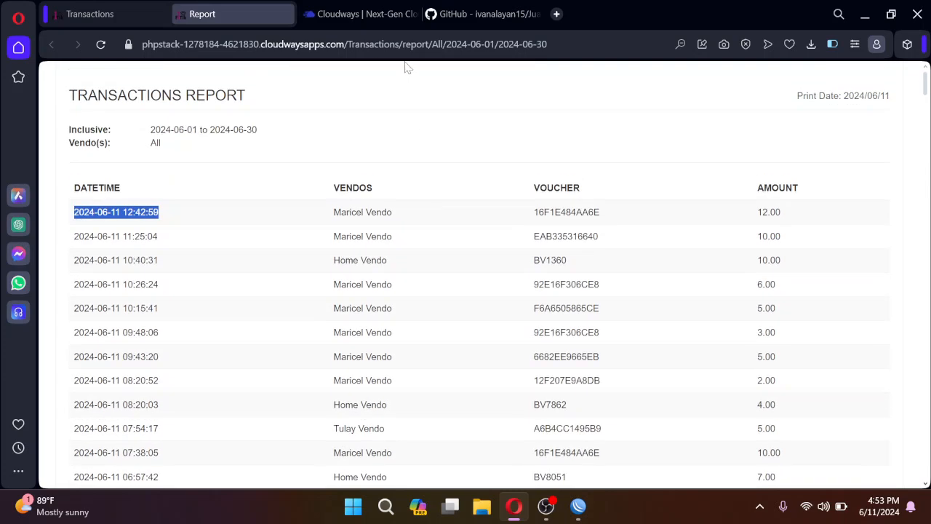
left_click(285, 14)
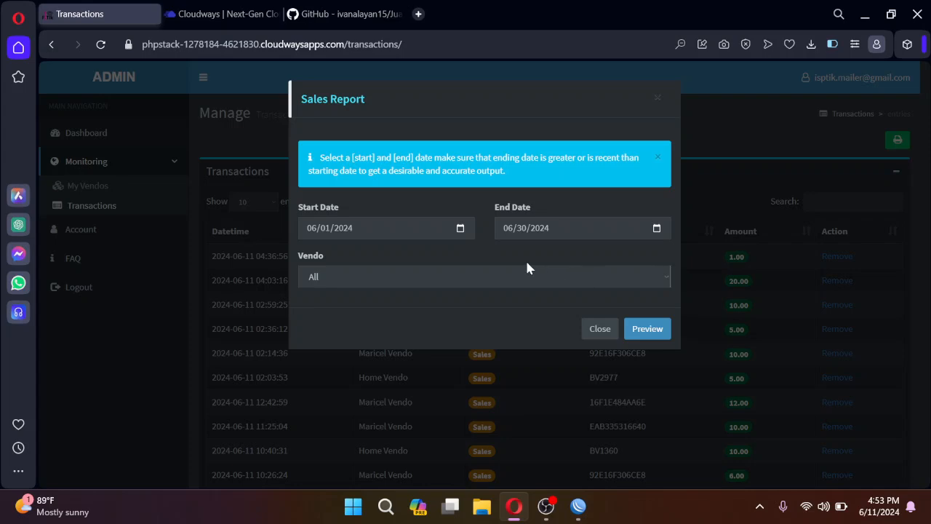
left_click(600, 328)
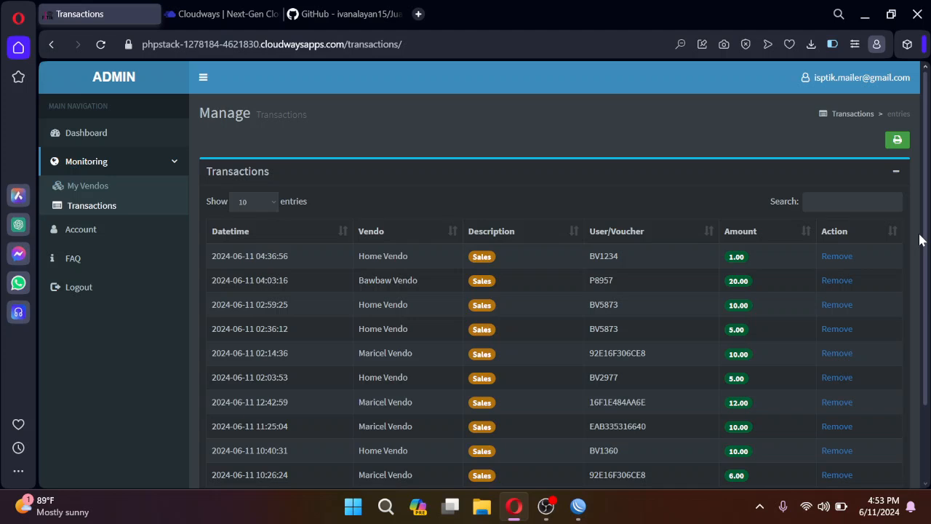
Open the My Vendos page and examine each vendo's daily, monthly and yearly sales
left_click(897, 172)
left_click(906, 179)
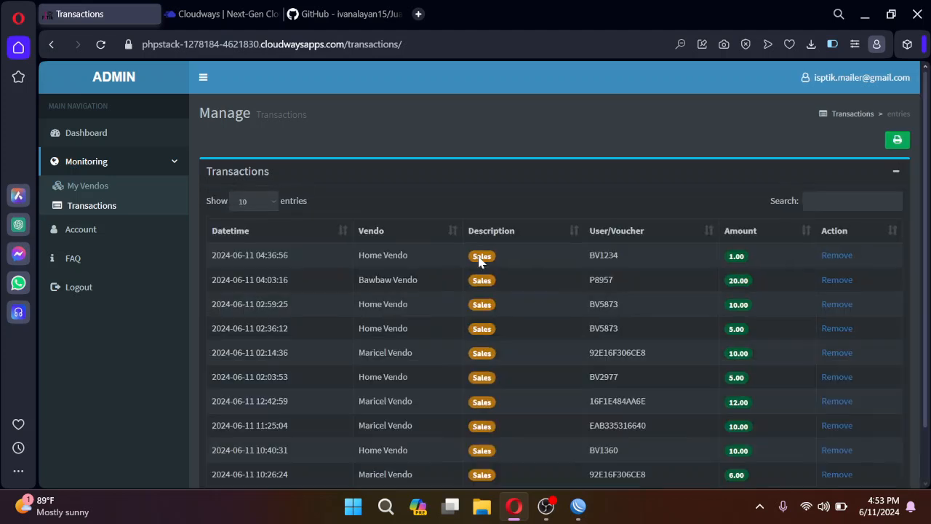
left_click(120, 193)
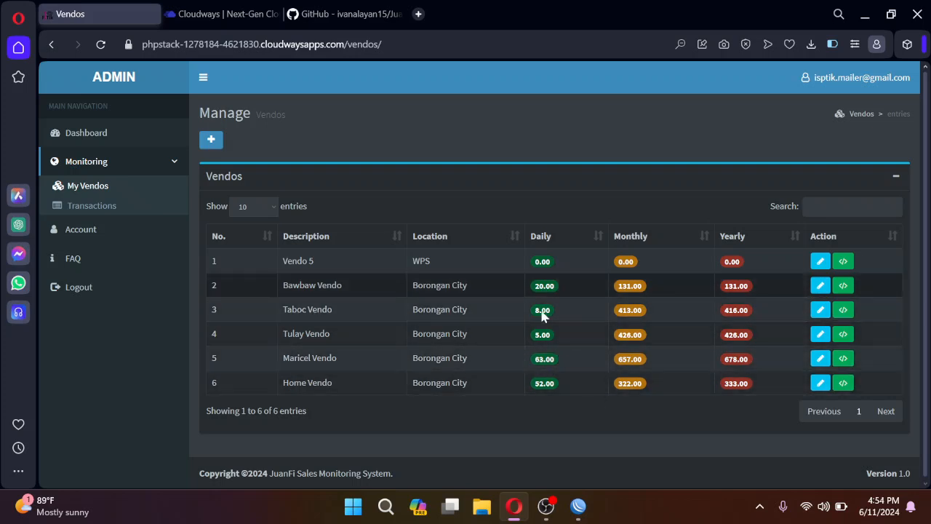
Return to the Transactions page and look through the listed sales entries
left_click(114, 206)
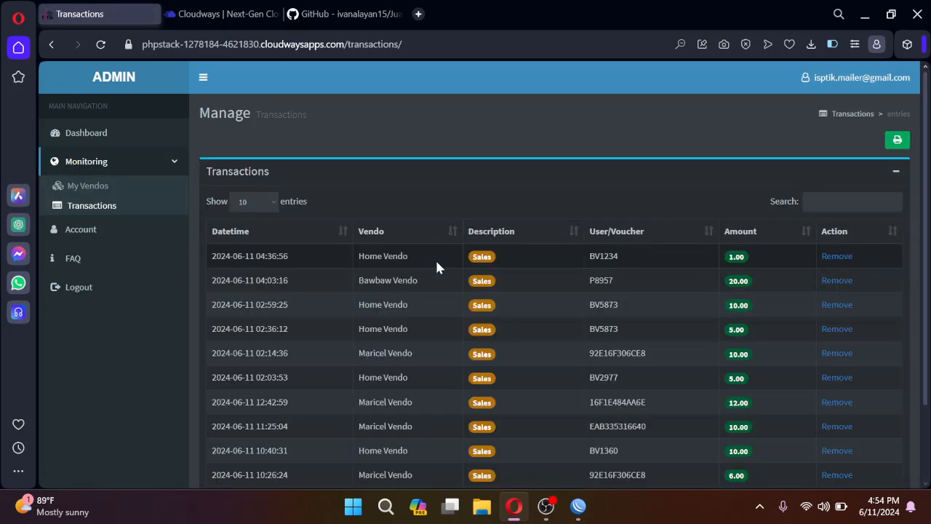
scroll(662, 293, "down", 2)
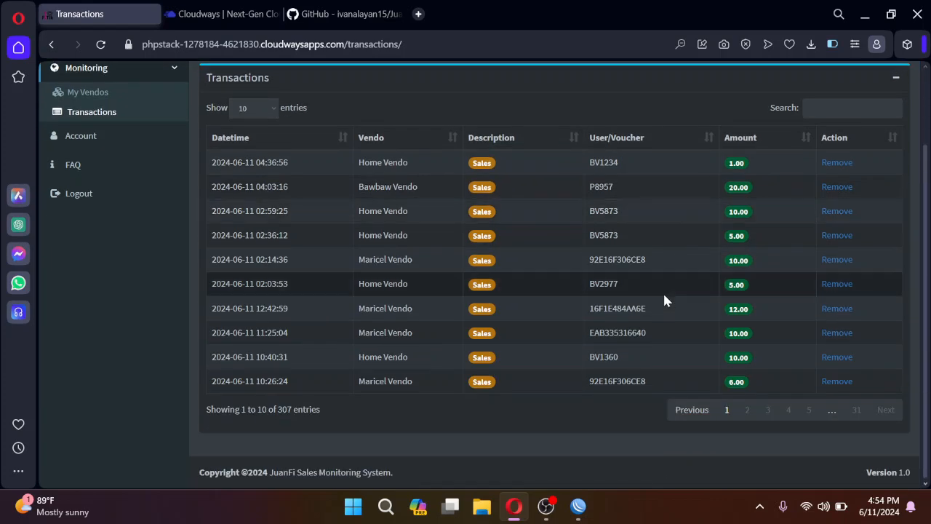
scroll(664, 291, "up", 1)
scroll(666, 288, "down", 2)
scroll(666, 289, "up", 3)
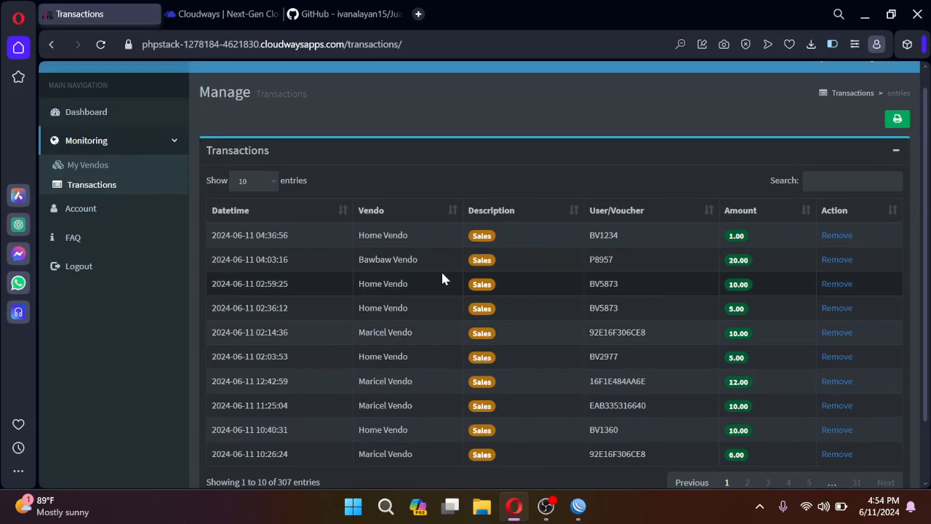
scroll(353, 264, "down", 1)
scroll(553, 291, "up", 1)
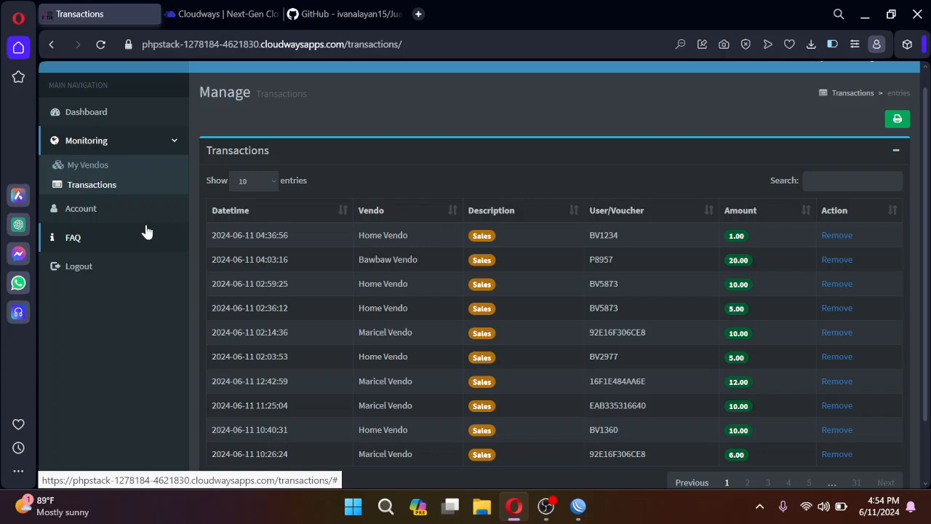
Open the Account page, look over the subscription plans and dismiss the current subscription notice
left_click(95, 210)
scroll(427, 278, "down", 1)
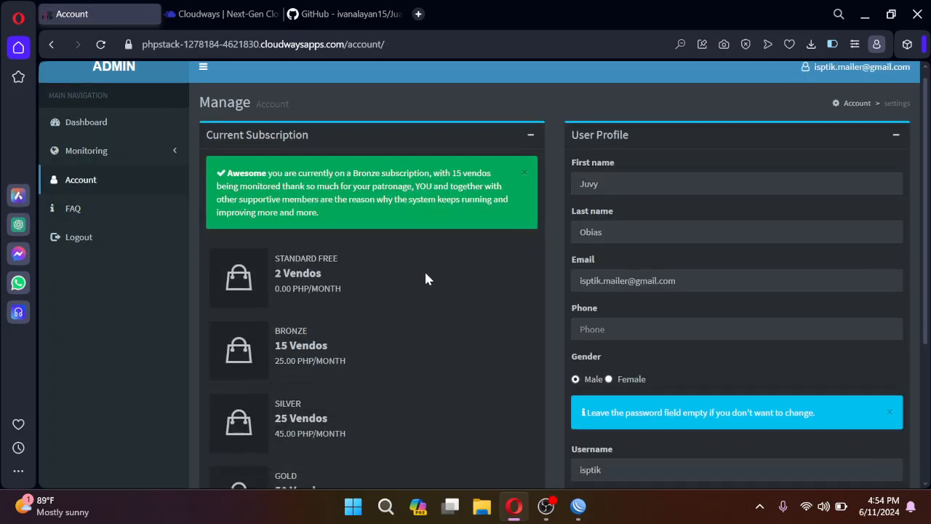
scroll(432, 277, "down", 2)
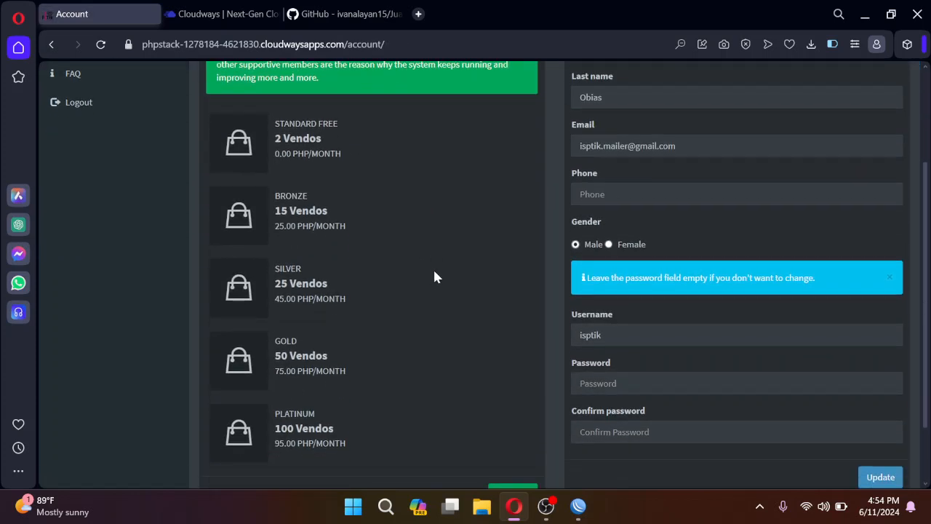
scroll(452, 238, "up", 1)
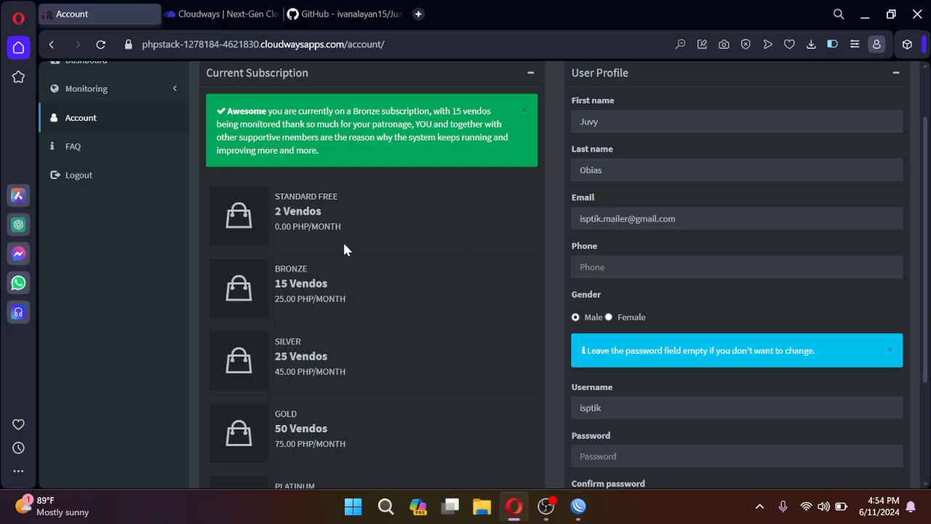
left_click(523, 113)
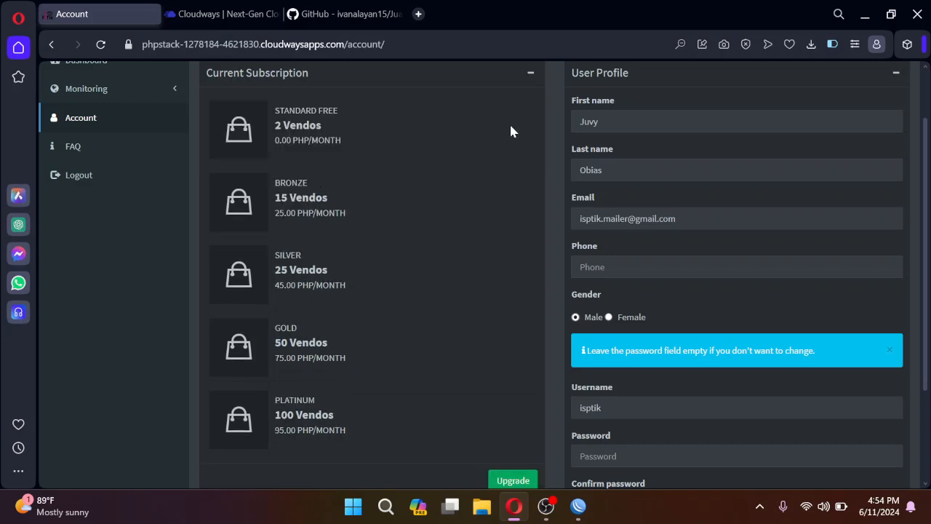
scroll(358, 197, "up", 1)
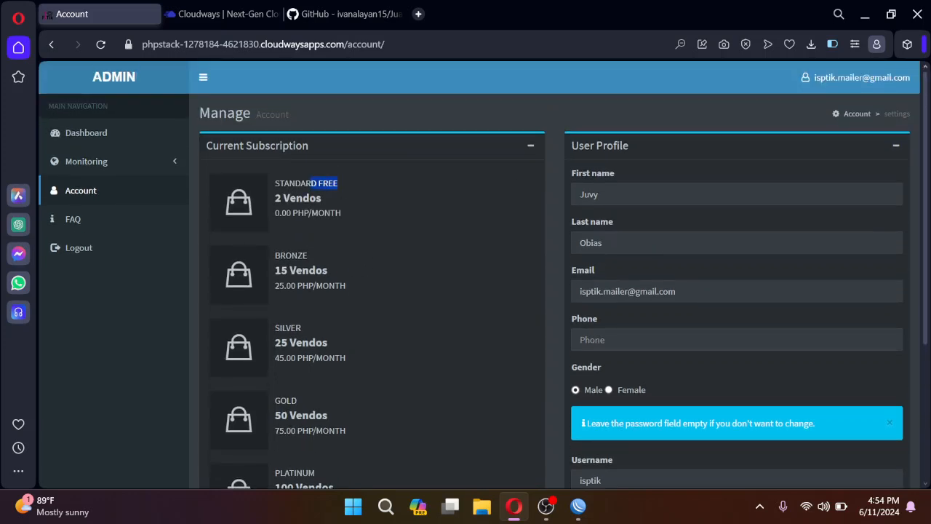
Examine the Standard Free plan's vendo allowance under Current Subscription, highlighting its vendo limit
mouse_move(311, 183)
left_mouse_down()
mouse_move(274, 183)
mouse_move(321, 195)
left_mouse_up()
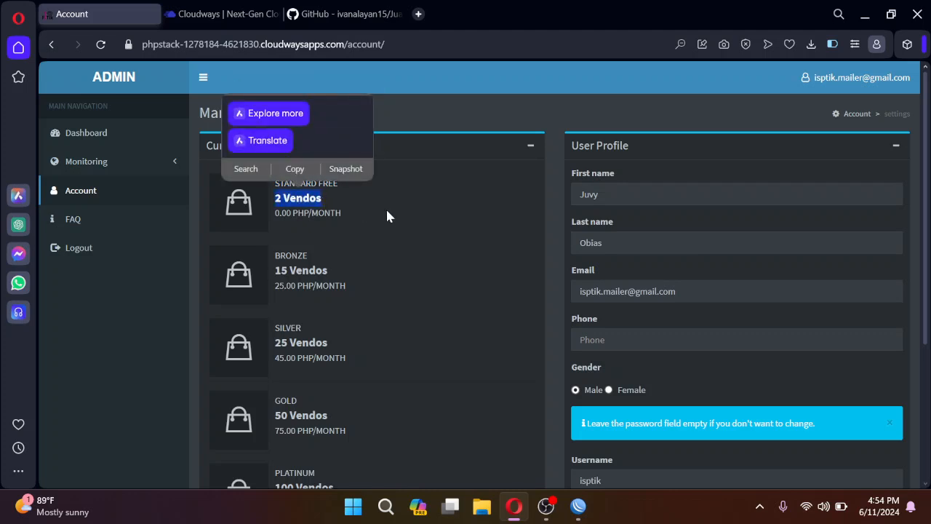
left_click(333, 206)
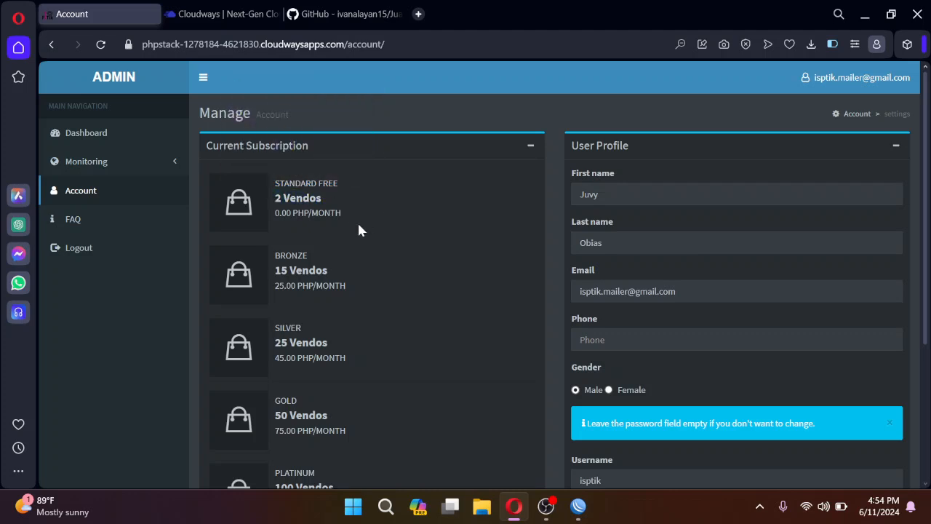
left_click_drag(275, 198, 334, 202)
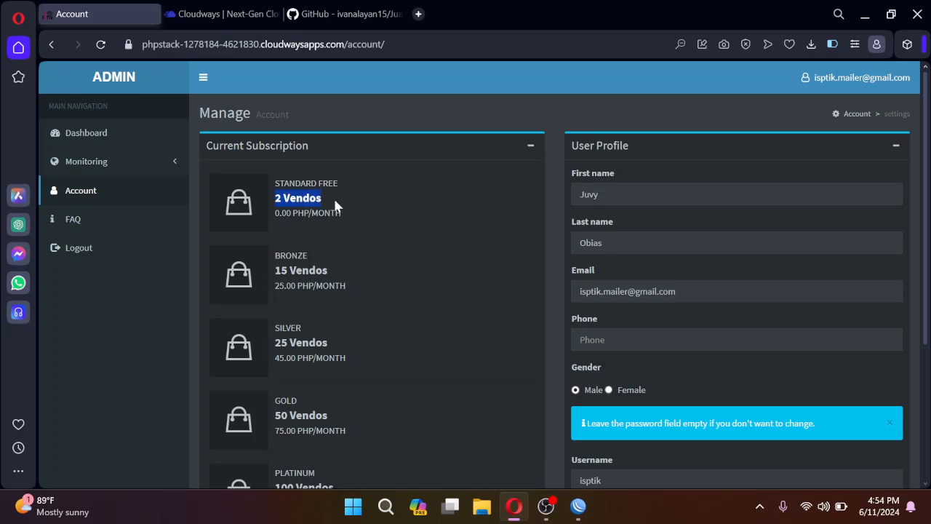
left_click(370, 225)
scroll(375, 216, "down", 3)
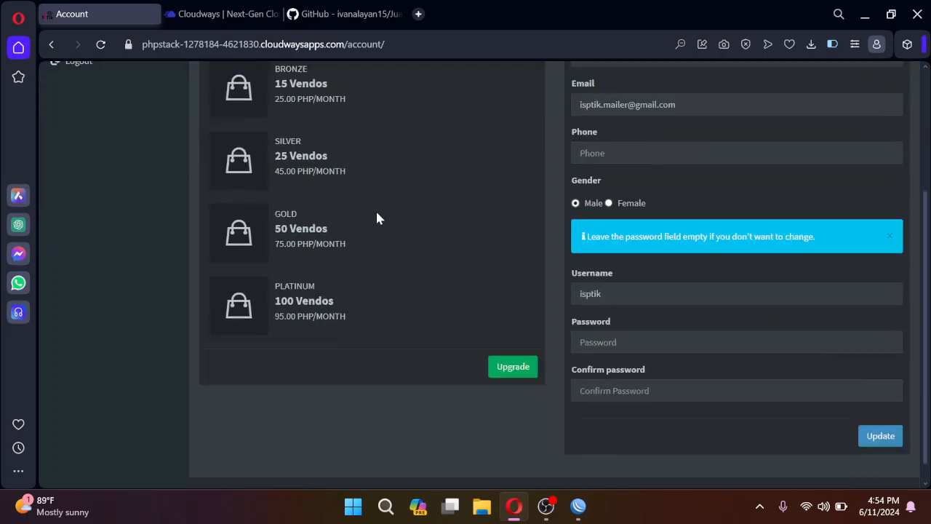
scroll(375, 216, "up", 3)
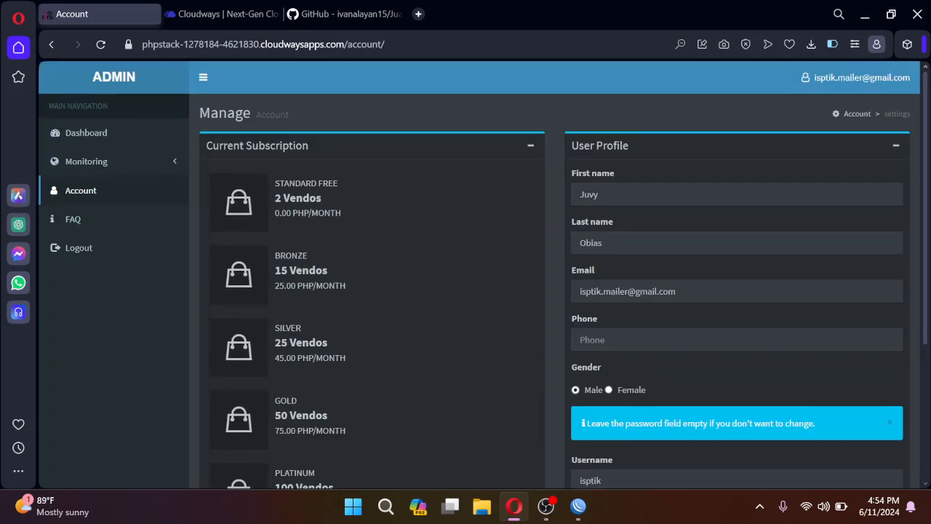
left_click_drag(275, 199, 315, 200)
left_click(391, 223)
Compare the vendo limits and monthly prices of the Bronze, Silver, Gold and Platinum plans
left_click_drag(333, 276, 273, 274)
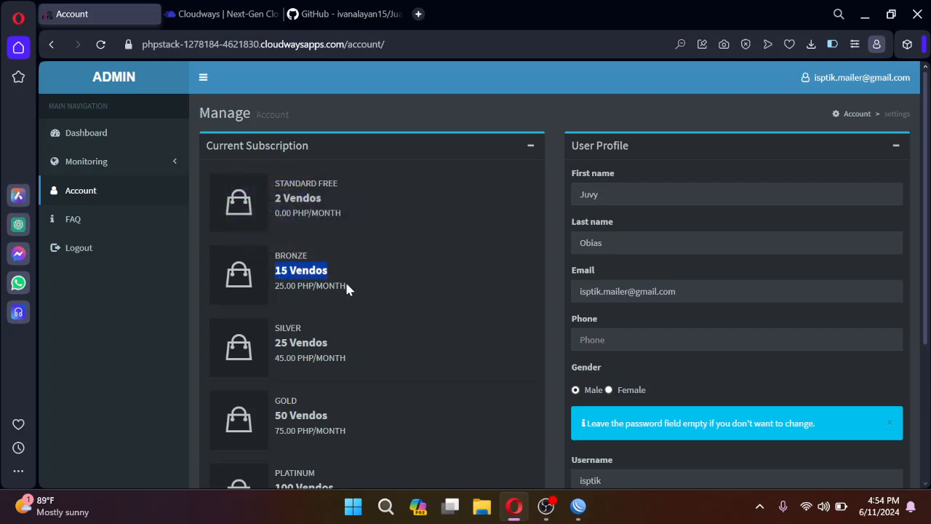
left_click(356, 270)
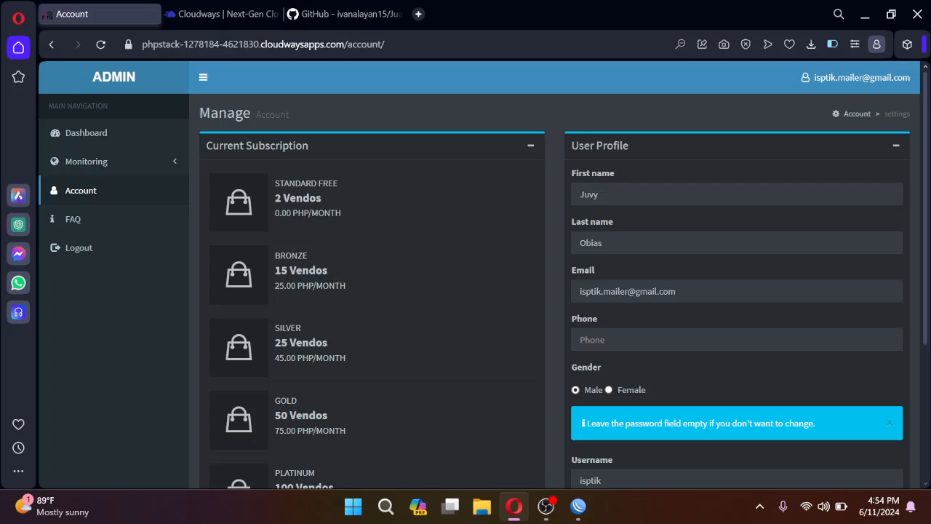
left_click(111, 165)
left_click(111, 166)
mouse_move(275, 285)
left_mouse_down()
mouse_move(285, 285)
mouse_move(282, 270)
mouse_move(322, 271)
mouse_move(285, 284)
left_mouse_up()
scroll(384, 272, "down", 1)
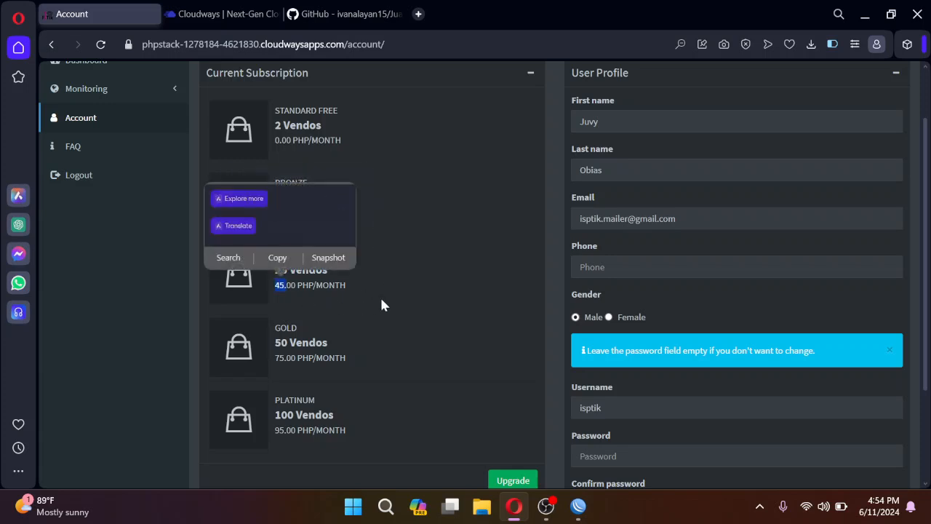
scroll(354, 311, "down", 1)
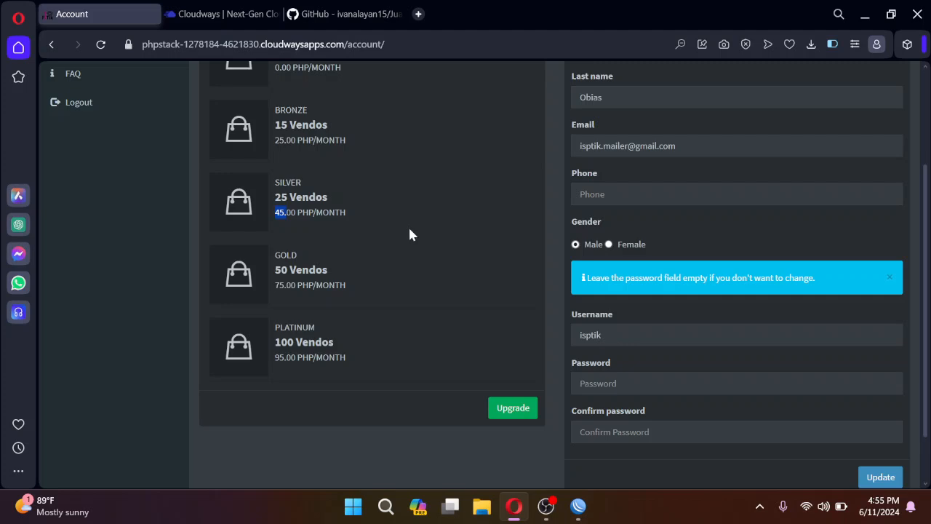
left_click_drag(346, 358, 274, 358)
left_click(458, 220)
scroll(470, 240, "up", 3)
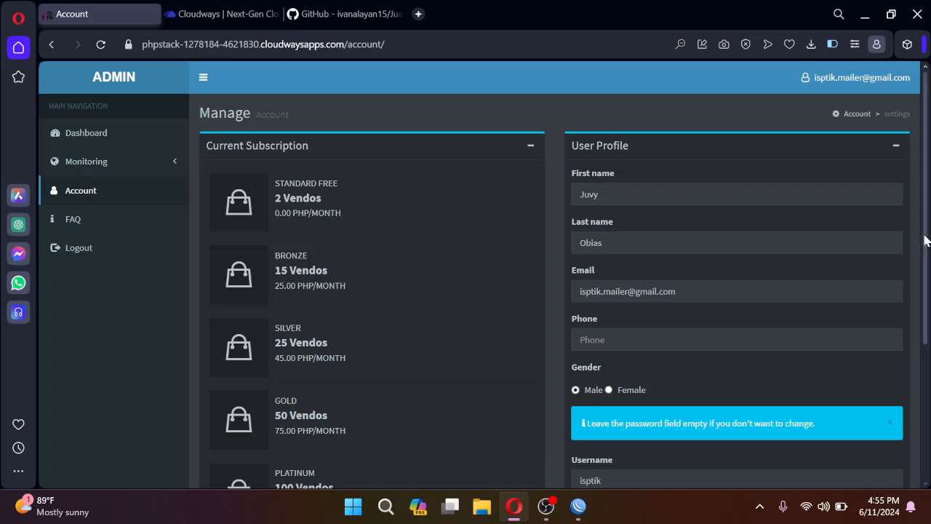
left_click_drag(926, 235, 929, 234)
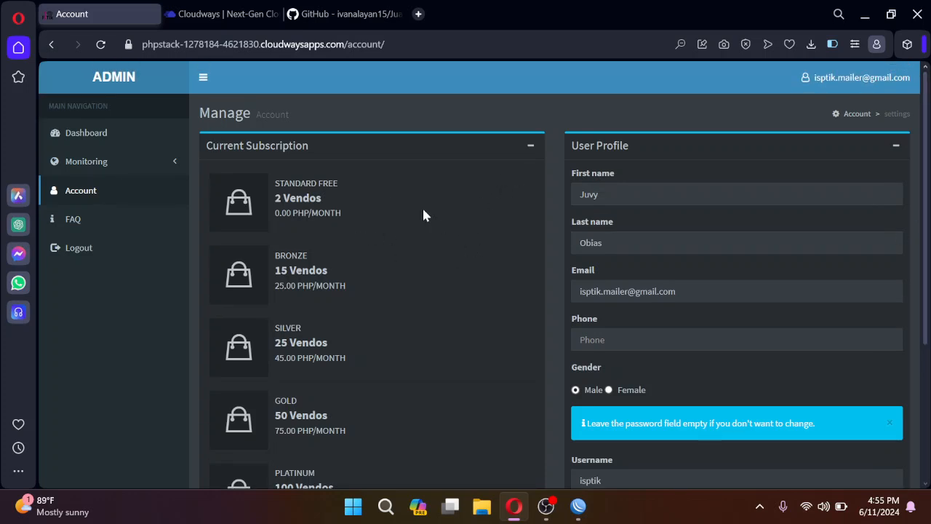
Switch to Cloudways to look over the hosted applications, and return to the monitoring system's Account page
left_click(238, 14)
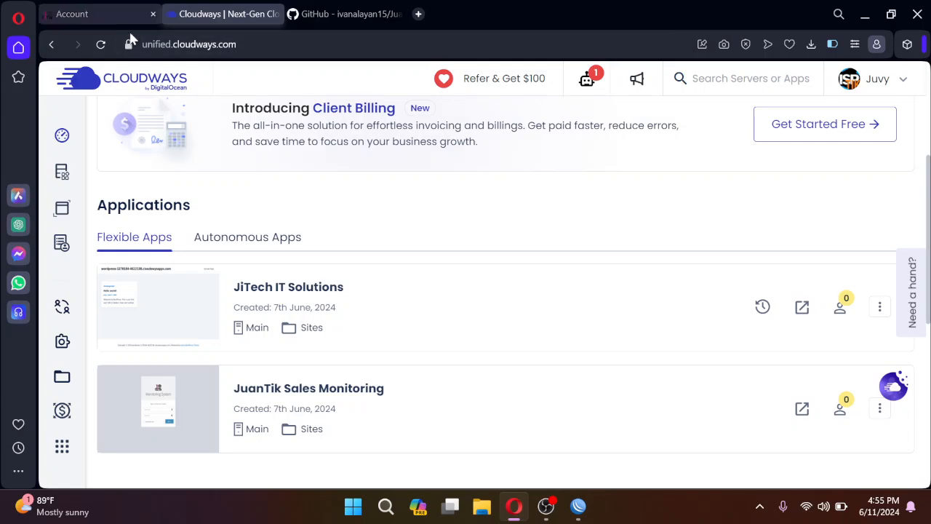
scroll(361, 278, "up", 2)
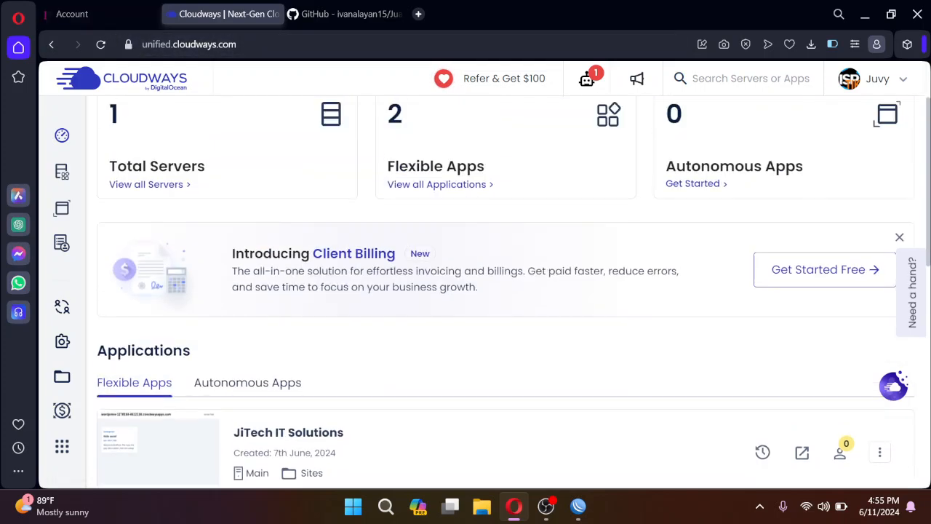
scroll(357, 262, "down", 3)
scroll(357, 262, "up", 5)
left_click(88, 9)
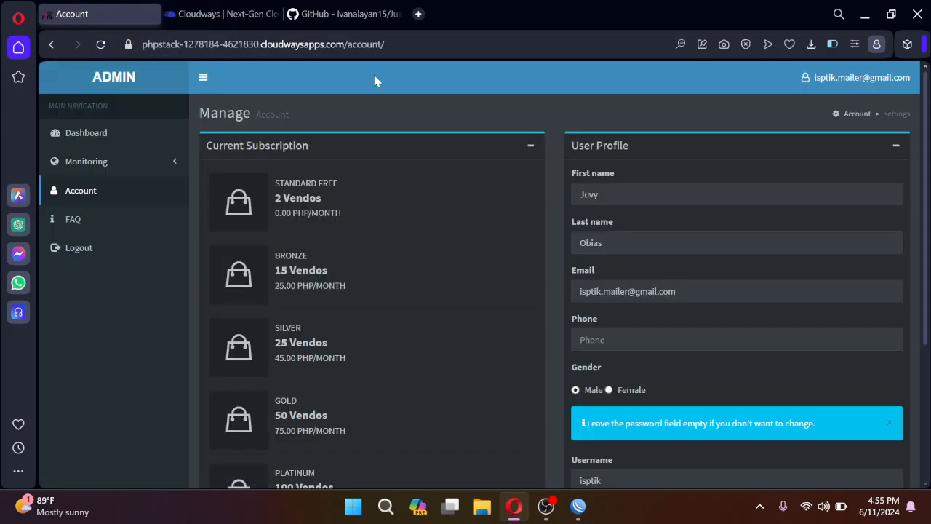
Highlight the full web address of the monitoring system's Account page to examine its domain
key("ctrl+l")
left_click(385, 44)
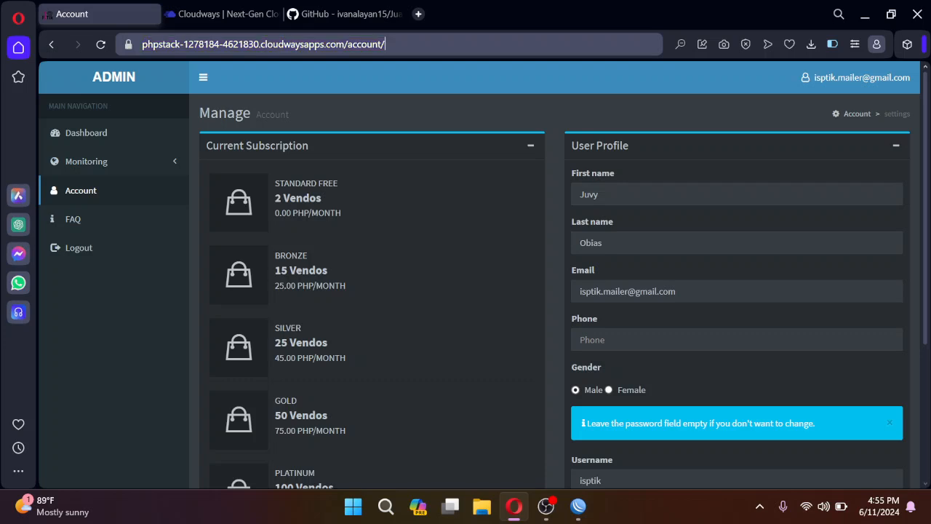
left_click_drag(386, 45, 101, 50)
left_click_drag(386, 44, 138, 44)
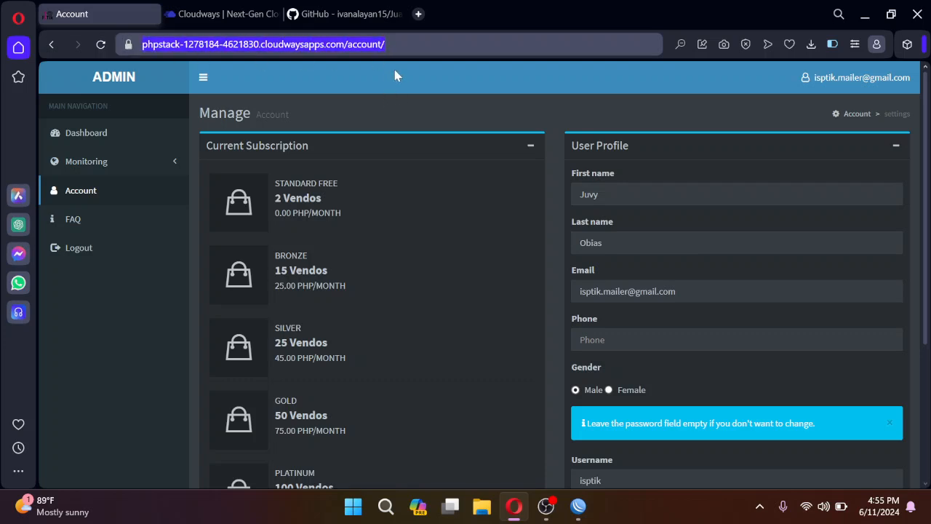
left_click(385, 44)
left_click_drag(385, 45, 148, 45)
left_click(384, 44)
left_click_drag(383, 44, 142, 45)
left_click(384, 44)
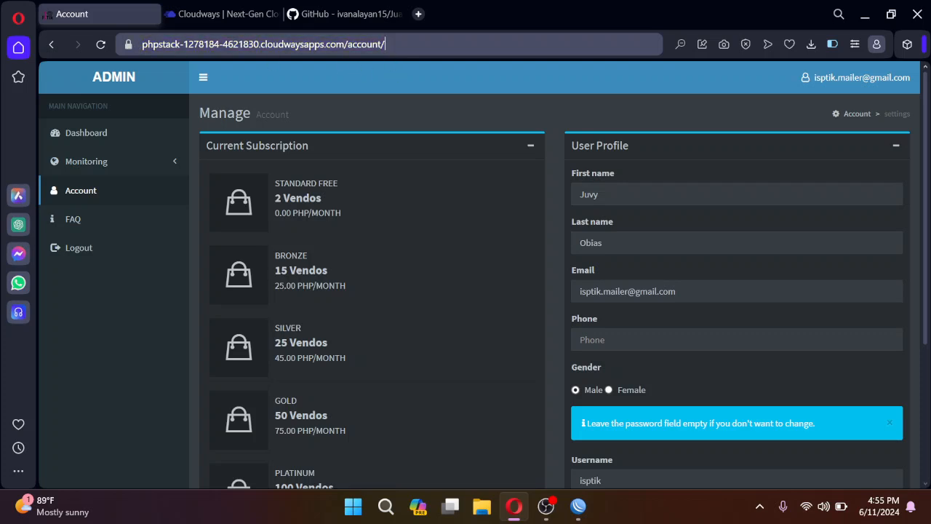
left_click_drag(385, 45, 133, 50)
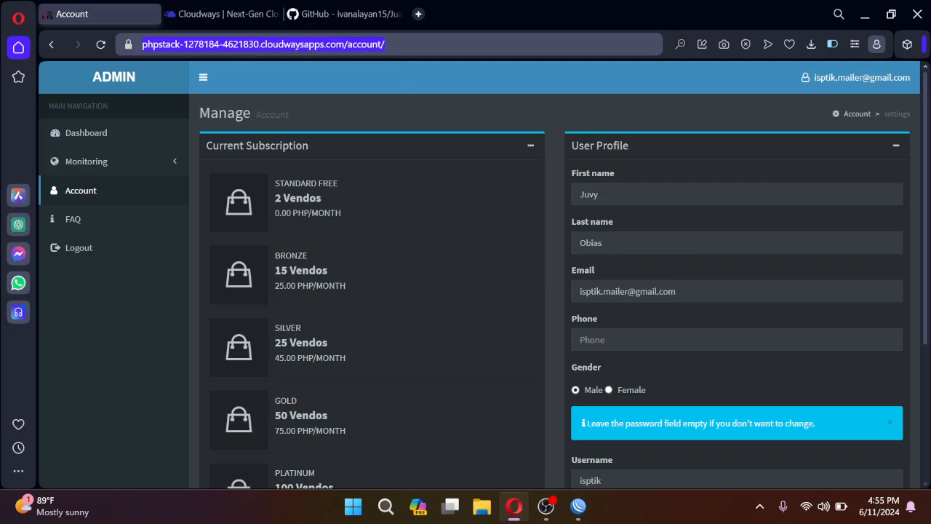
Highlight the Account page's full web address again and look over the subscription plans and user profile fields
left_click(385, 45)
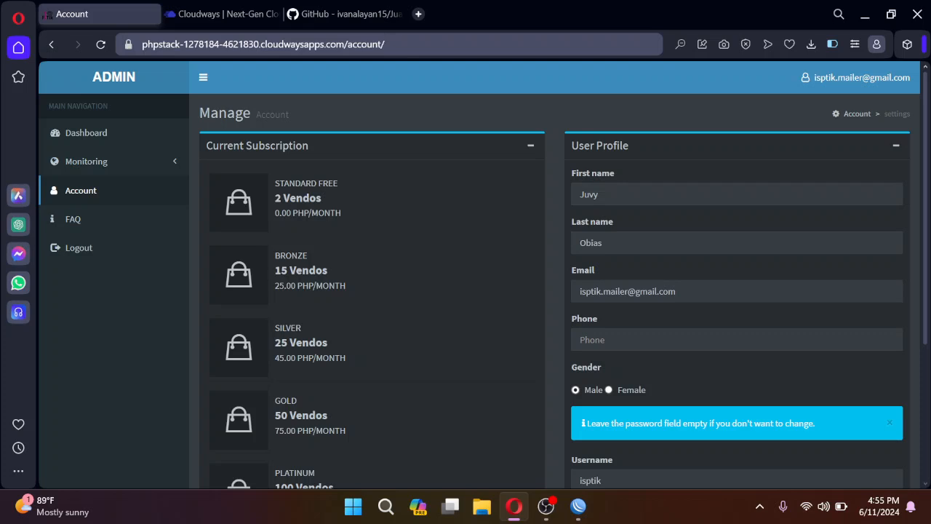
triple_click(151, 44)
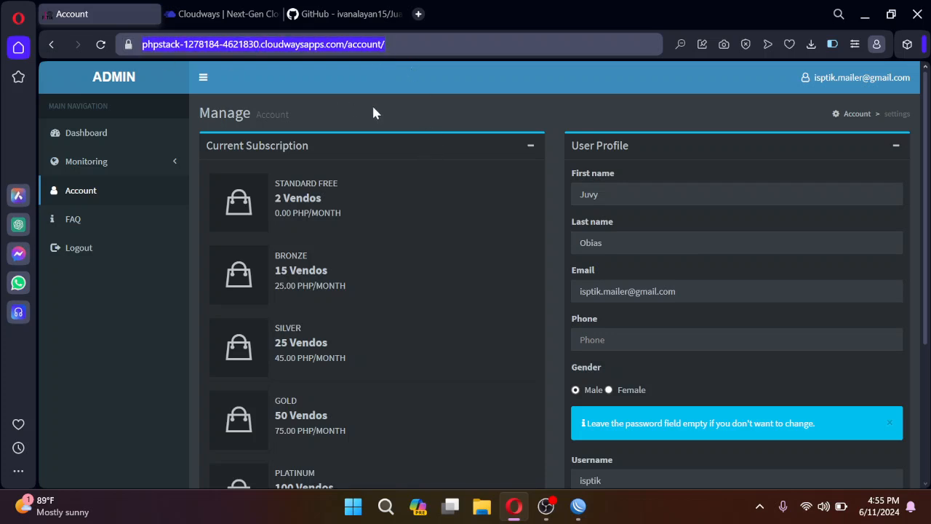
scroll(404, 175, "down", 3)
scroll(403, 182, "up", 3)
scroll(456, 220, "down", 4)
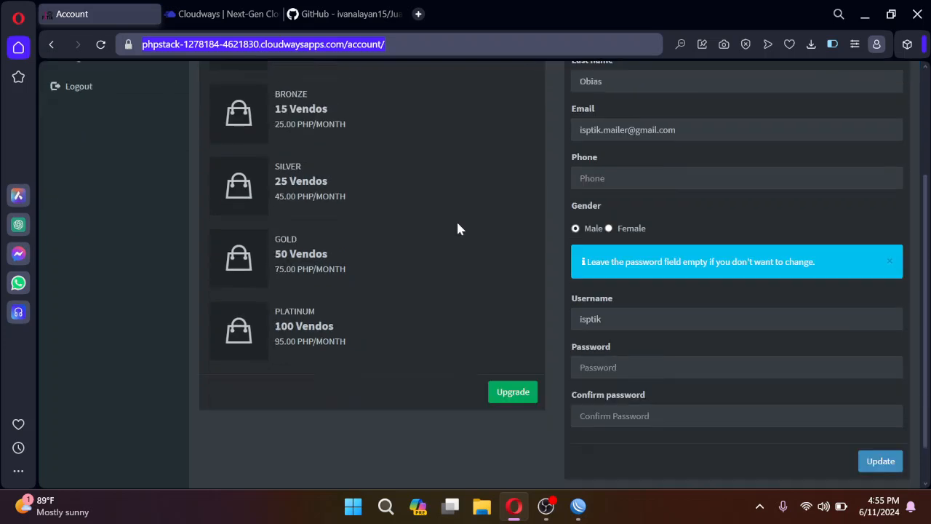
scroll(447, 237, "up", 4)
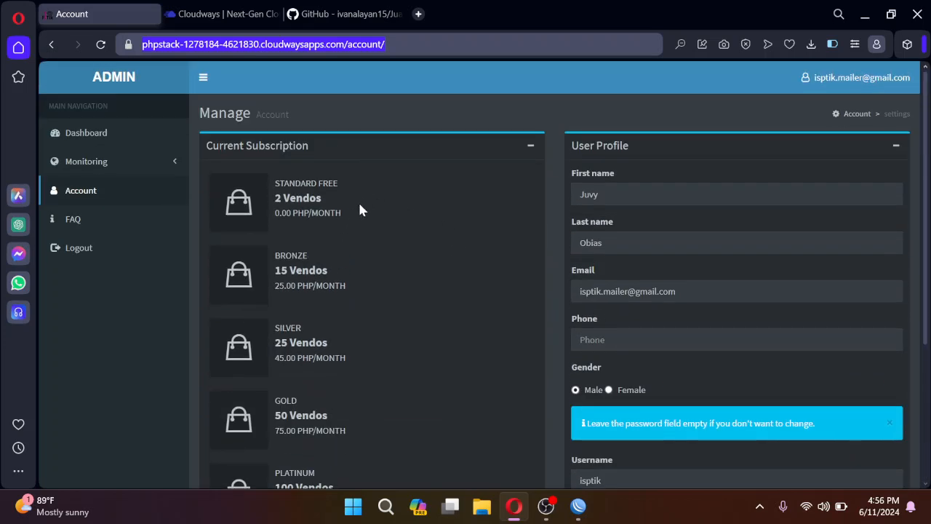
Highlight the Standard Free plan's name and its vendo limit under Current Subscription
scroll(413, 212, "down", 1)
scroll(330, 195, "up", 1)
left_click_drag(341, 187, 273, 186)
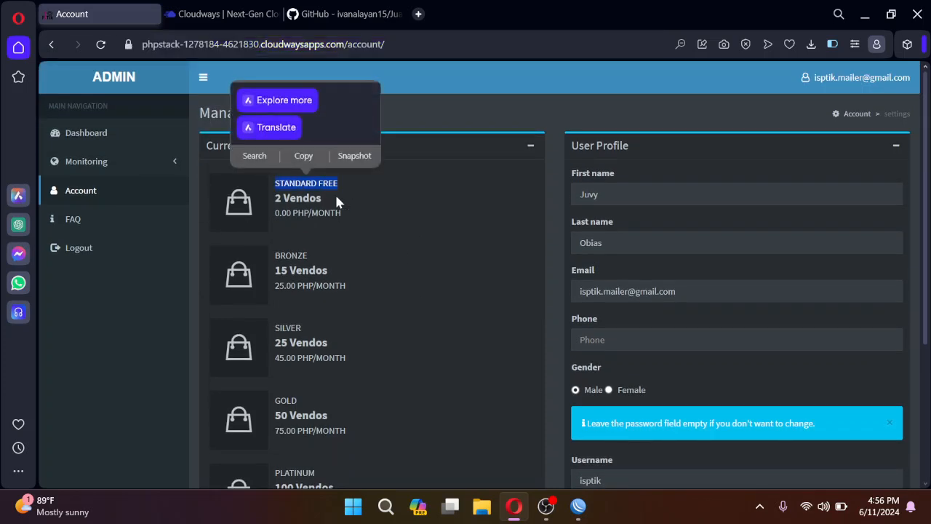
left_click_drag(329, 195, 274, 198)
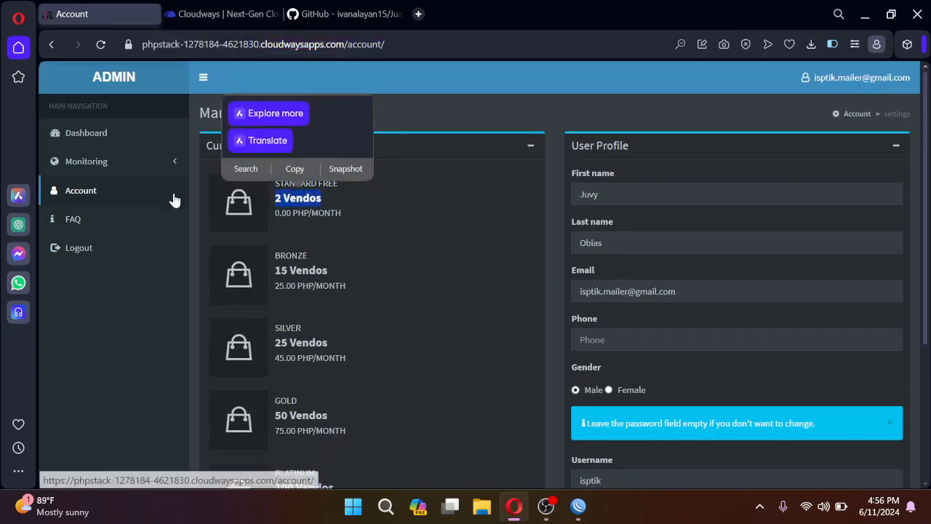
left_click(399, 213)
scroll(398, 212, "down", 1)
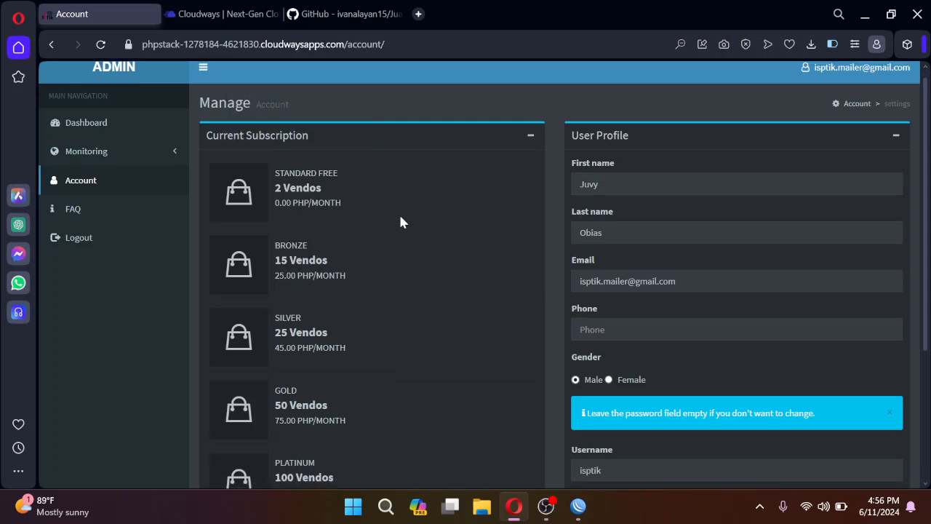
Highlight the Bronze plan's monthly price and look over the other subscription plans
left_click_drag(350, 215, 275, 214)
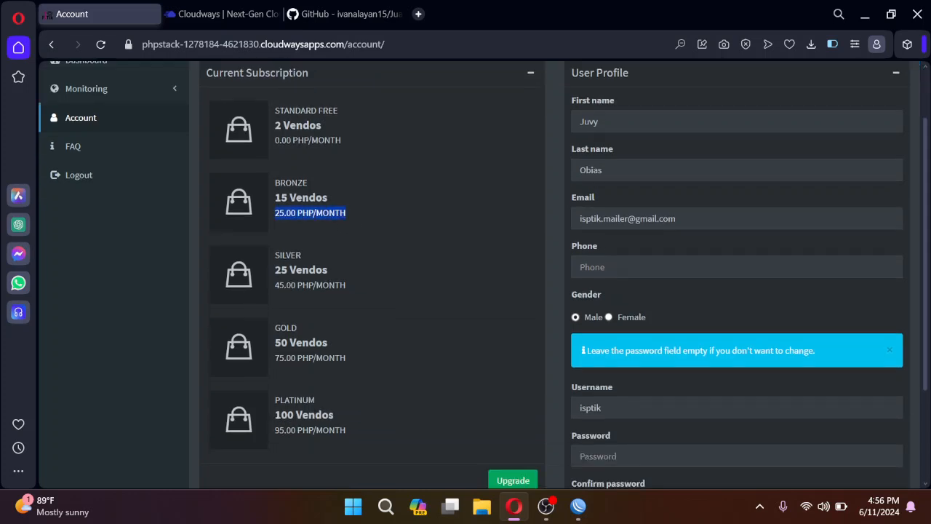
left_click(385, 214)
scroll(384, 203, "up", 1)
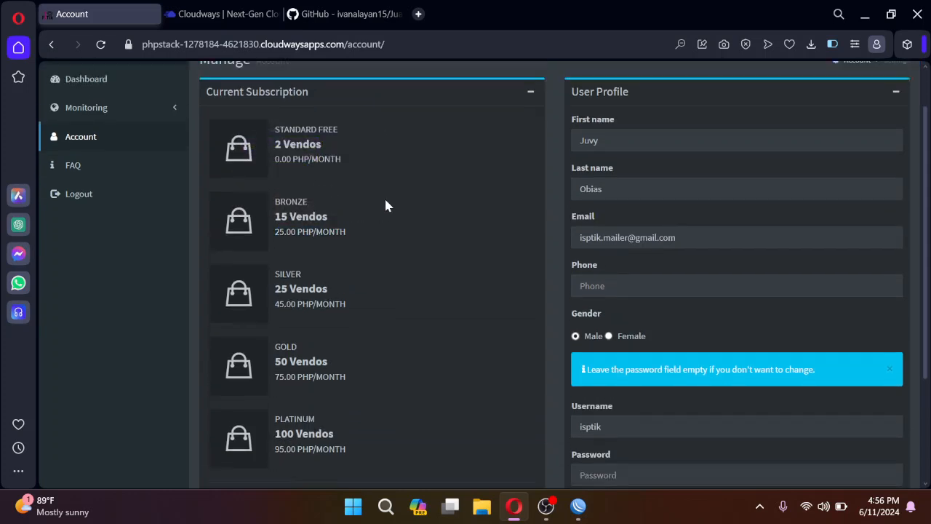
scroll(384, 200, "down", 3)
scroll(384, 200, "up", 3)
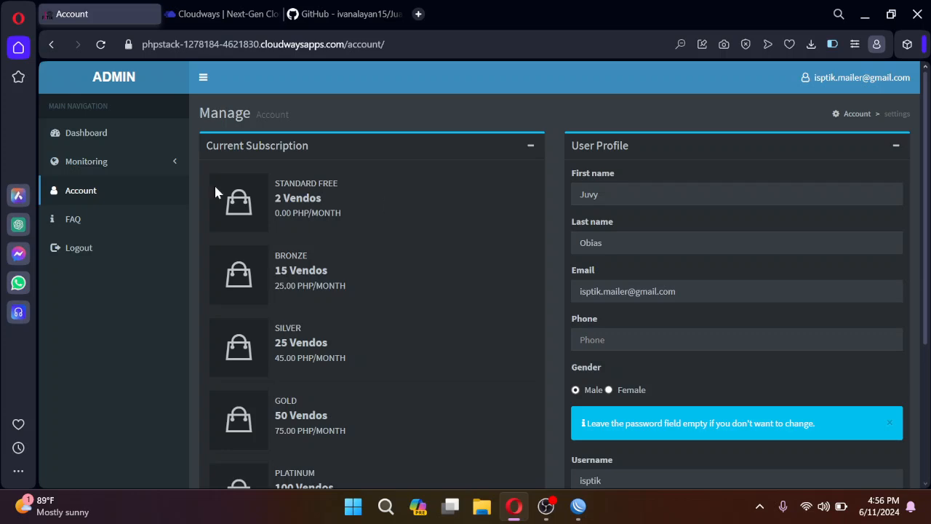
Open and close the Frequently Ask Questions dialog, and log out of the monitoring system account
left_click(87, 220)
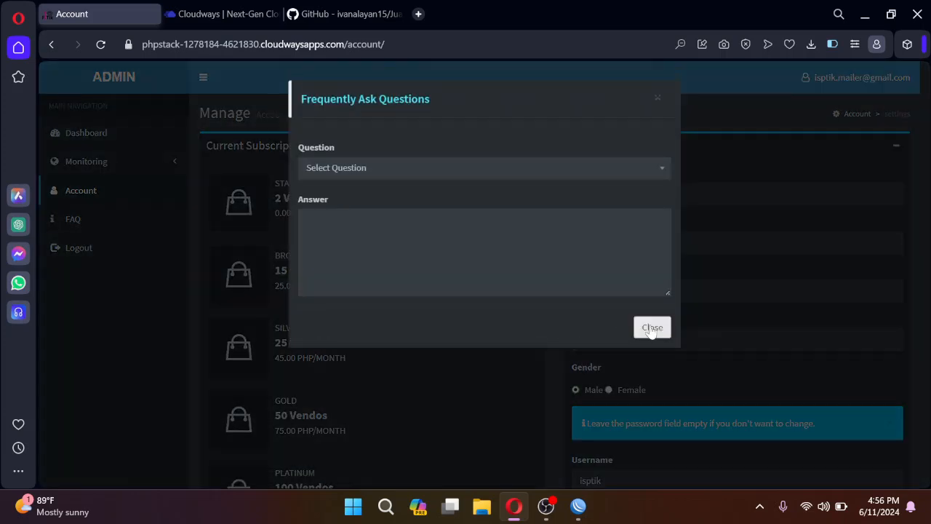
left_click(651, 329)
left_click(80, 249)
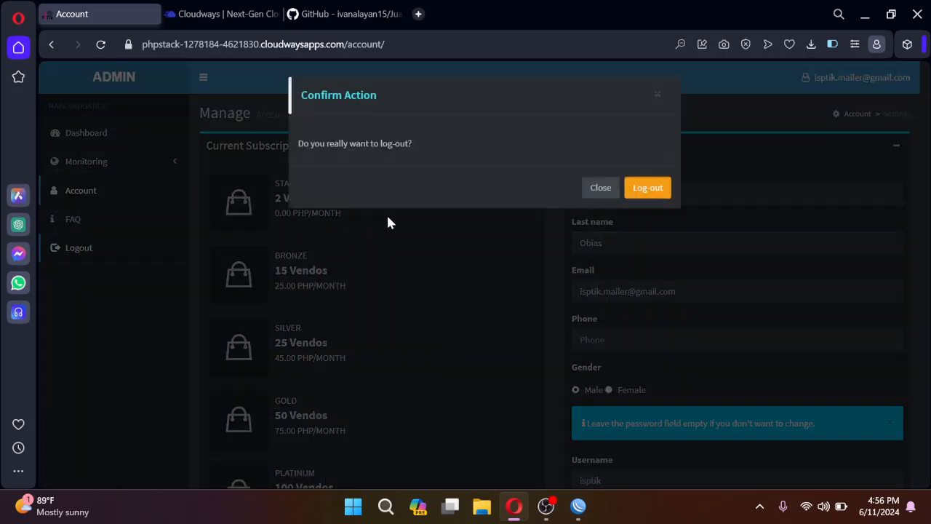
left_click(640, 194)
scroll(672, 230, "down", 1)
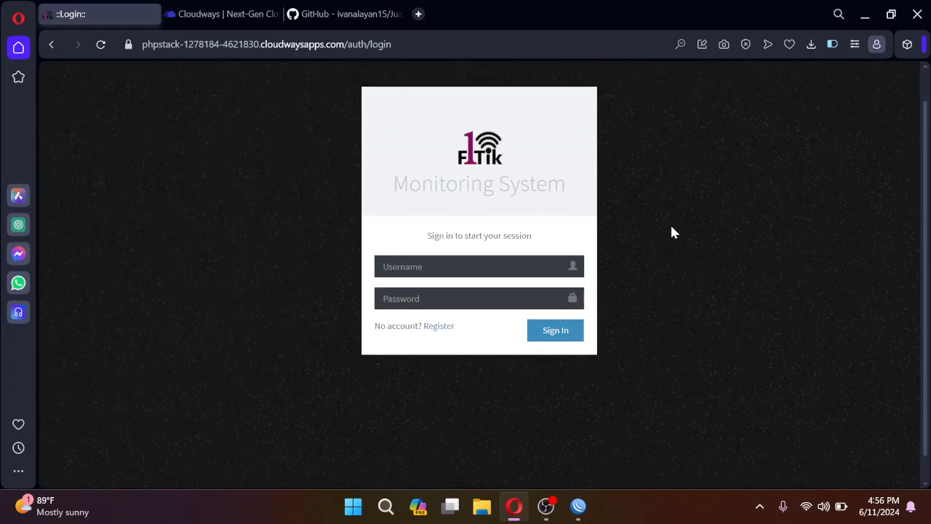
scroll(670, 223, "up", 1)
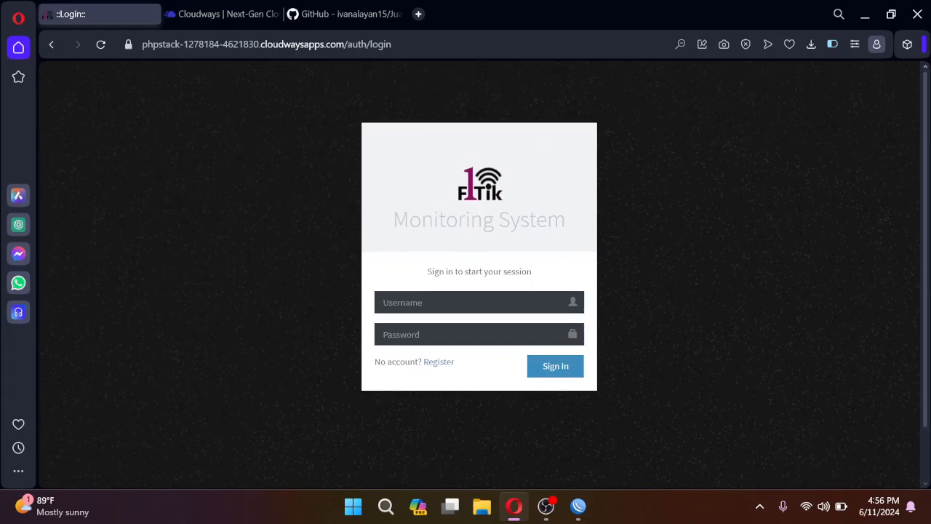
Open the account registration form, go through its required and optional fields without filling them in, and return to the login page
left_click(439, 363)
scroll(698, 289, "down", 1)
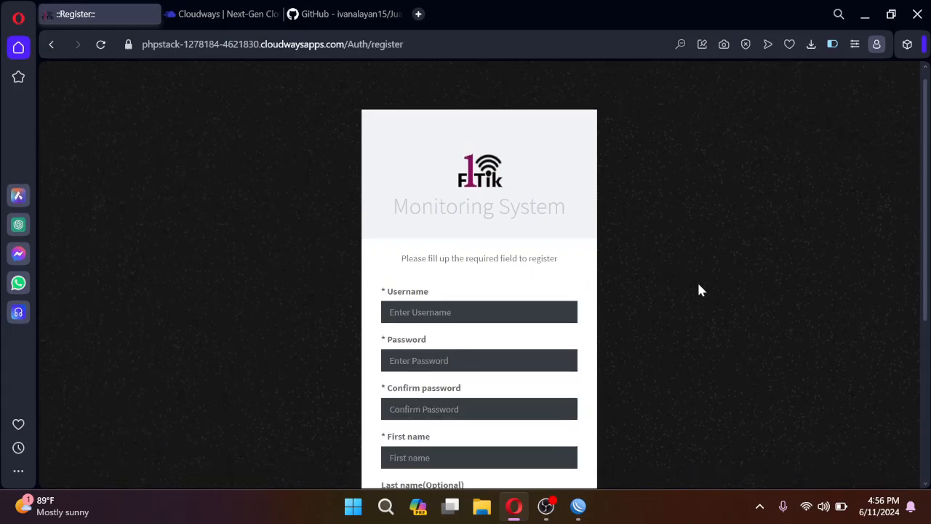
scroll(698, 289, "down", 5)
scroll(698, 291, "up", 3)
left_click(446, 180)
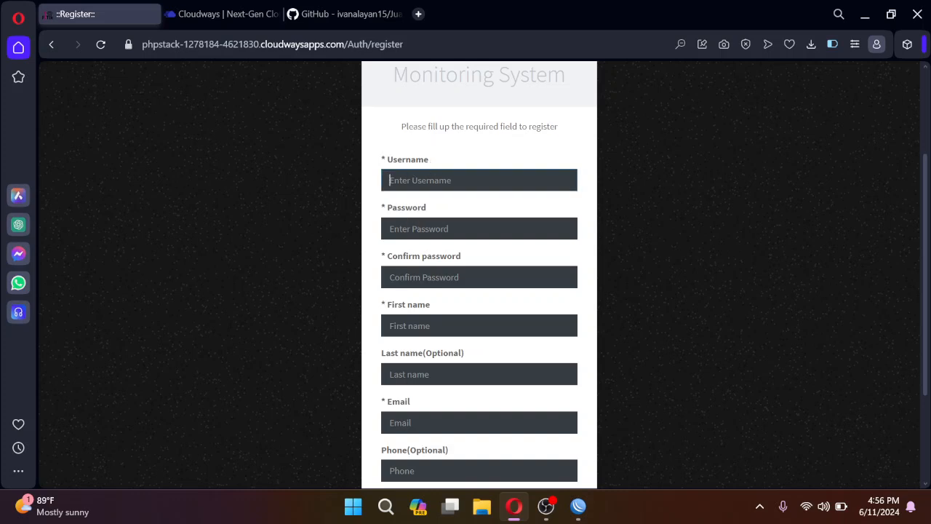
scroll(428, 277, "down", 1)
left_click(428, 253)
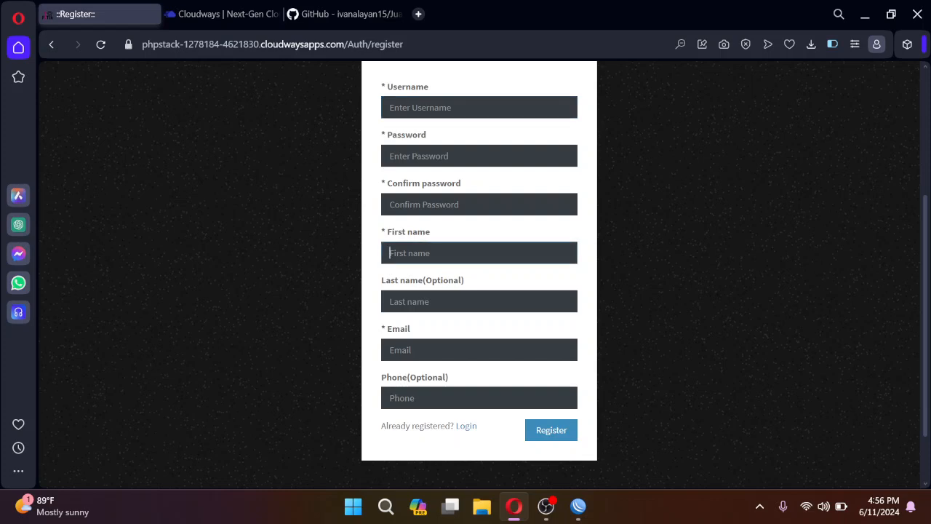
key("Tab")
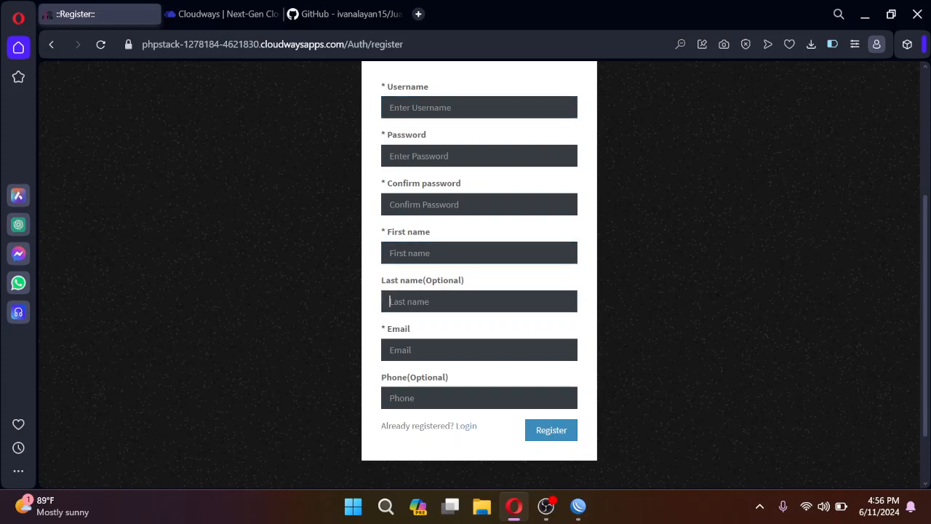
key("Tab")
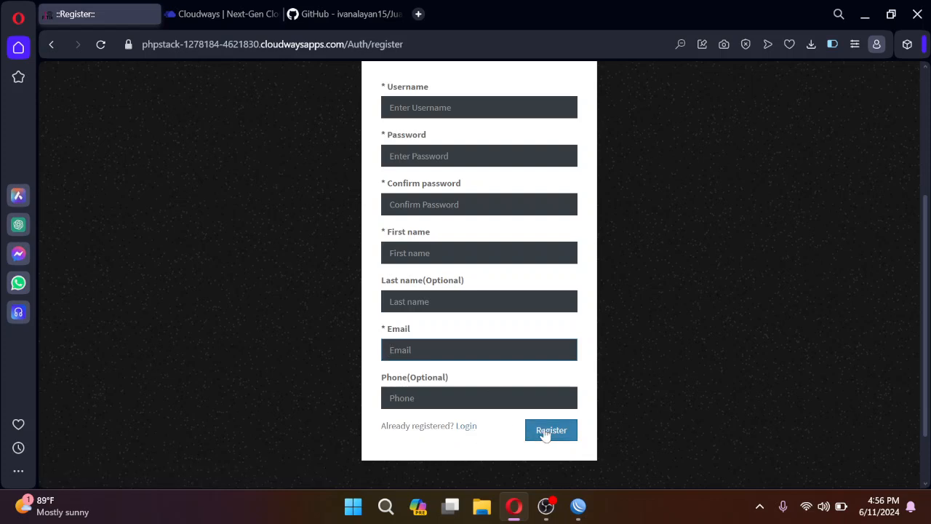
left_click(466, 427)
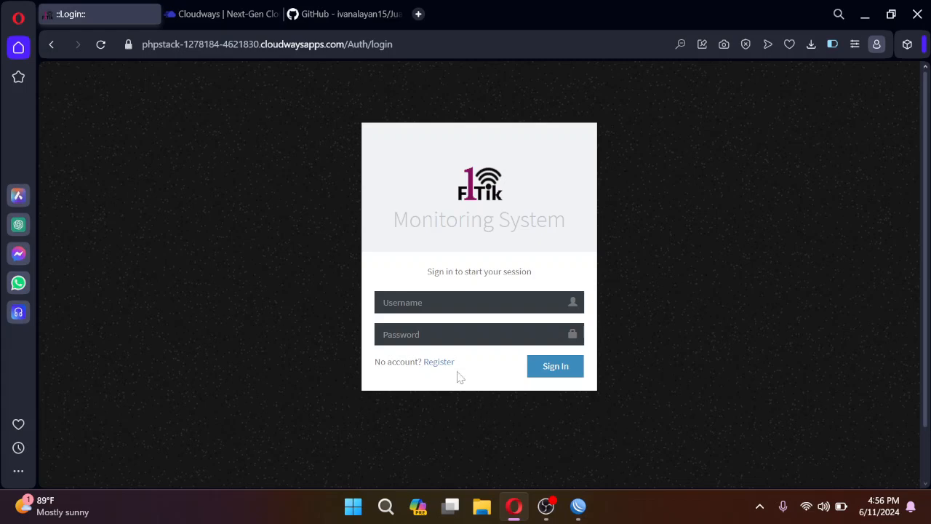
Reopen the registration form to review all its fields once more, and go back to the sign-in page
left_click(440, 362)
scroll(582, 346, "down", 4)
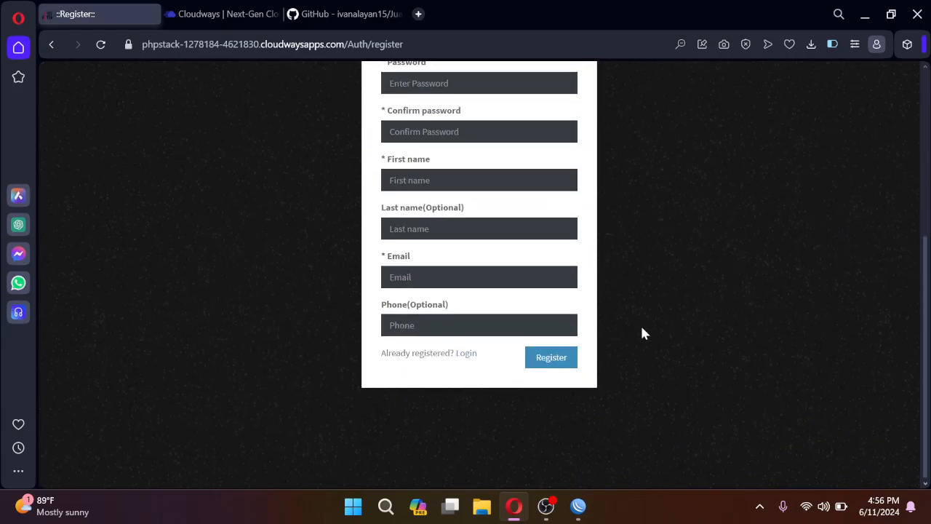
scroll(642, 333, "up", 3)
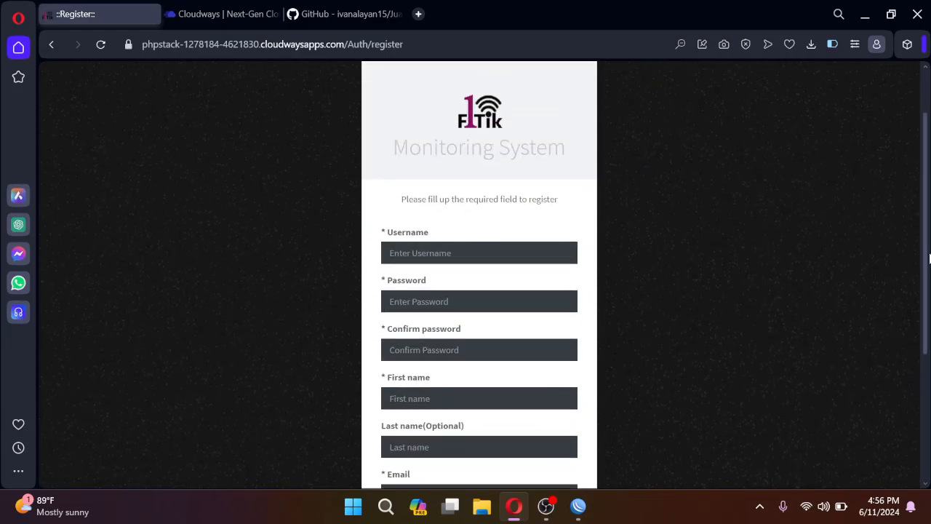
left_click_drag(926, 259, 927, 208)
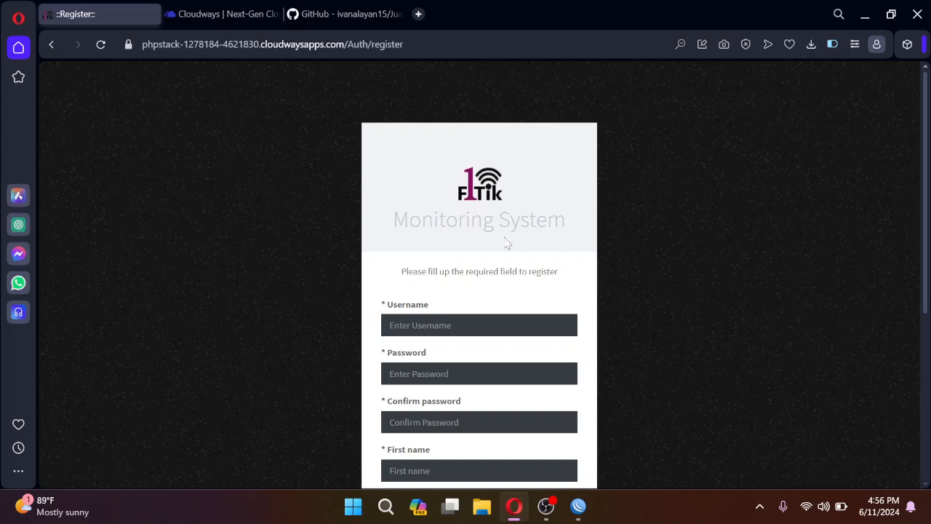
scroll(594, 253, "down", 3)
scroll(604, 252, "up", 3)
scroll(618, 245, "down", 3)
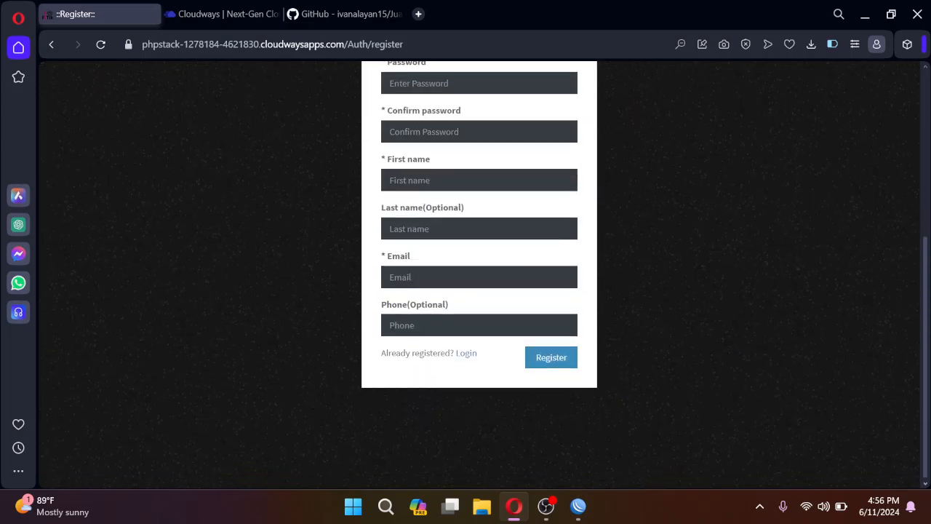
left_click(468, 355)
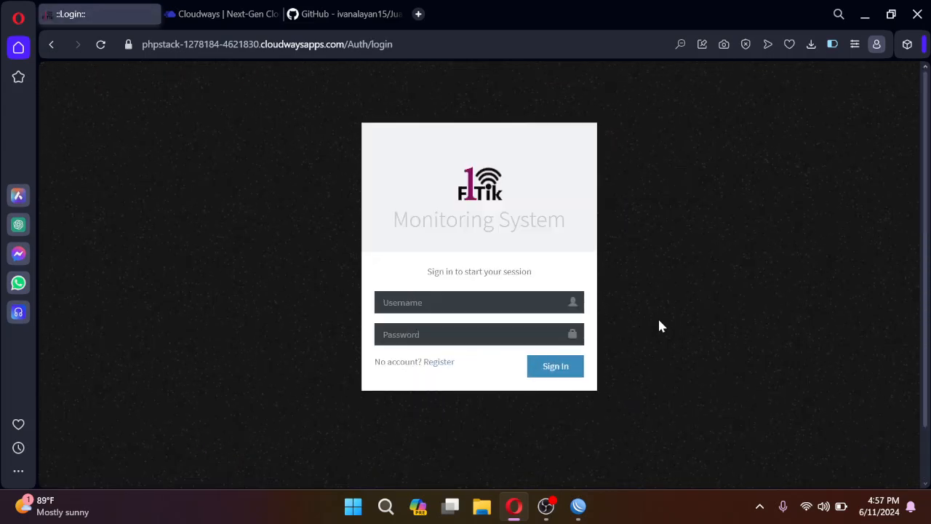
left_click(546, 506)
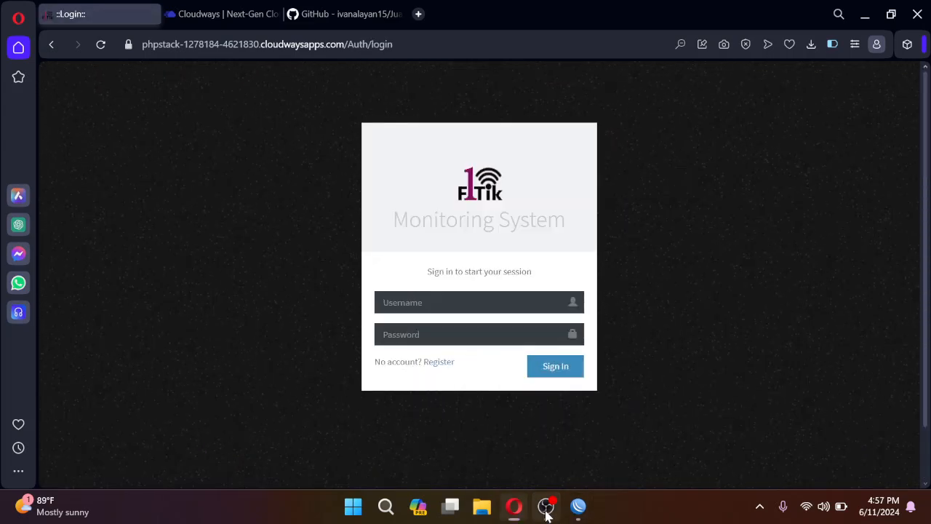